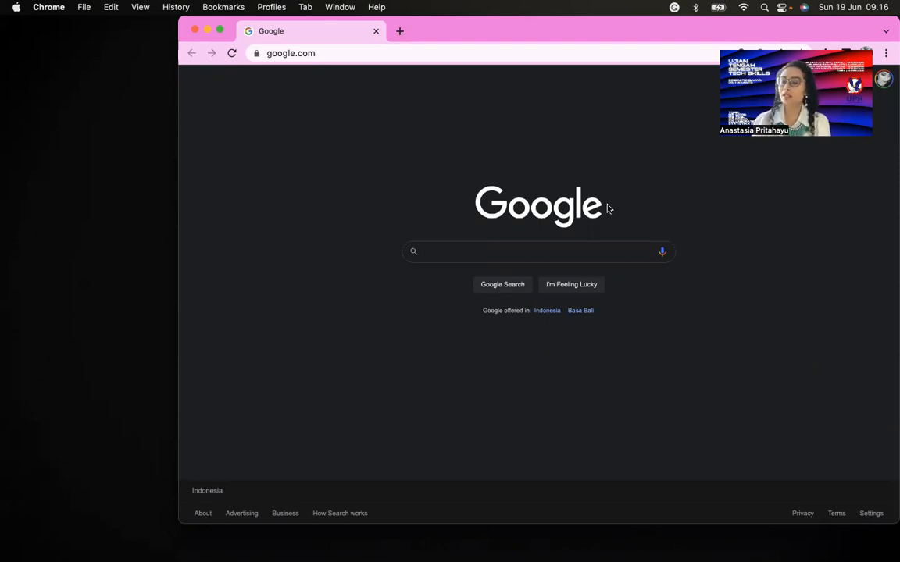
# Step: Go to the Microsoft Office home page at office.com
pyautogui.click(548, 55)
pyautogui.write('office')
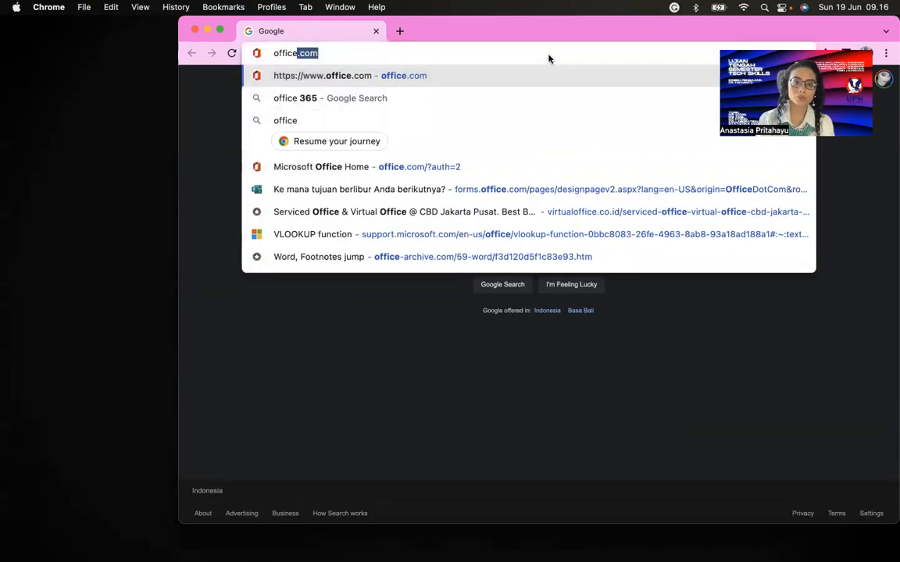
pyautogui.press('Return')
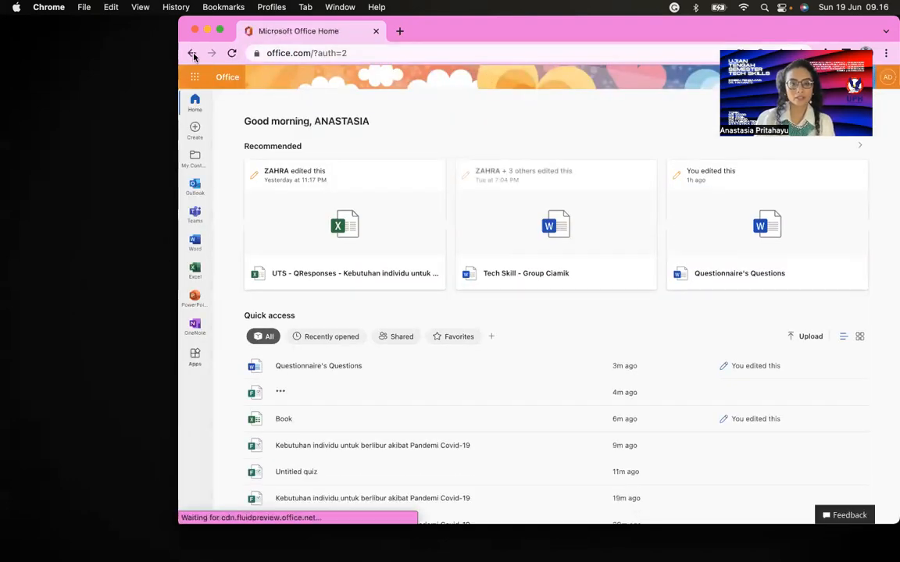
# Step: Open Microsoft Forms from the Office apps, create a new blank quiz, and close the leftover Microsoft Forms page
pyautogui.click(190, 77)
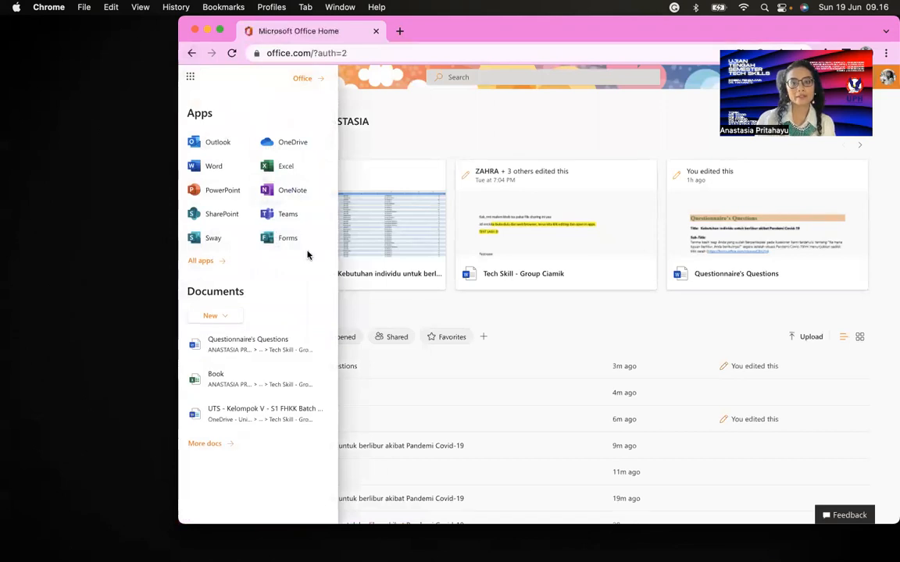
pyautogui.click(293, 237)
pyautogui.click(273, 113)
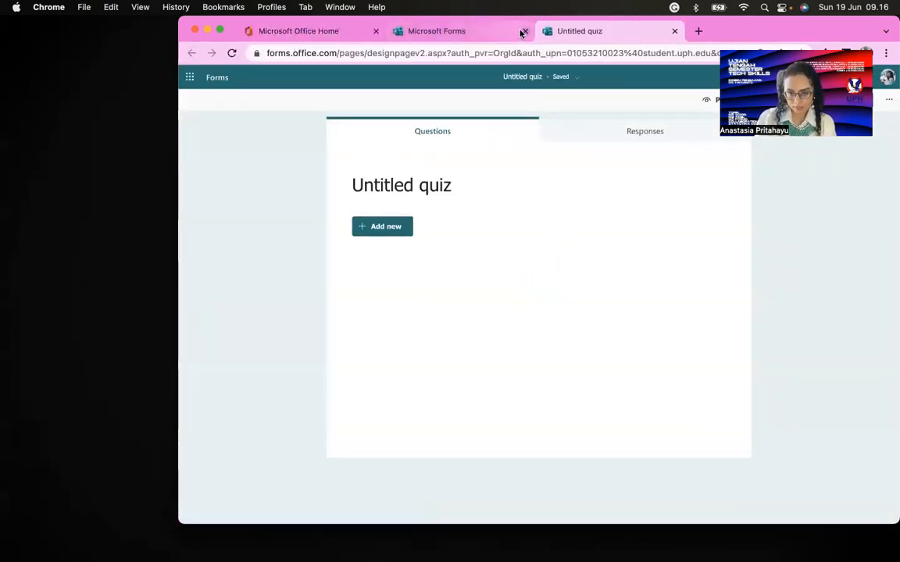
pyautogui.click(522, 31)
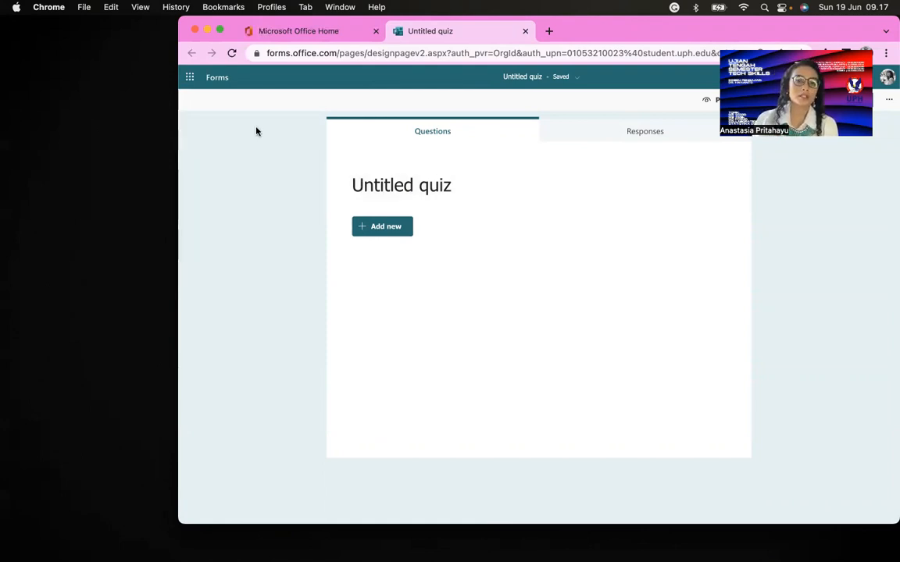
# Step: Go to OneDrive and open the shared folder Tech Skill - Group Ciamik
pyautogui.click(327, 35)
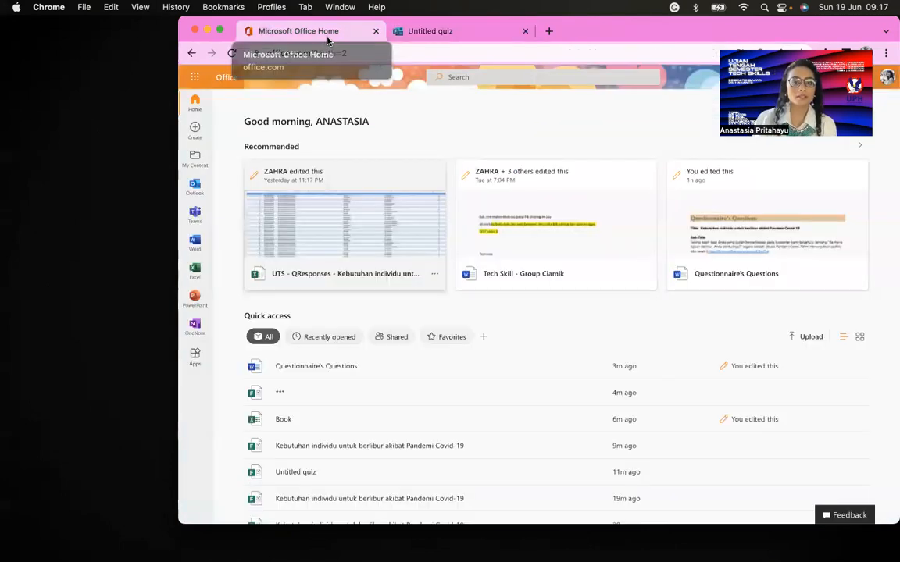
pyautogui.click(426, 29)
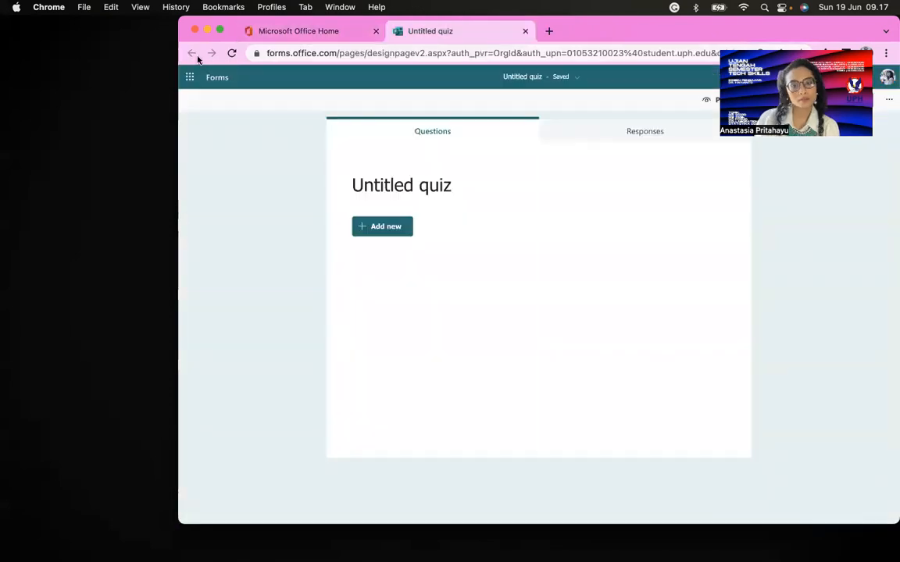
pyautogui.click(190, 79)
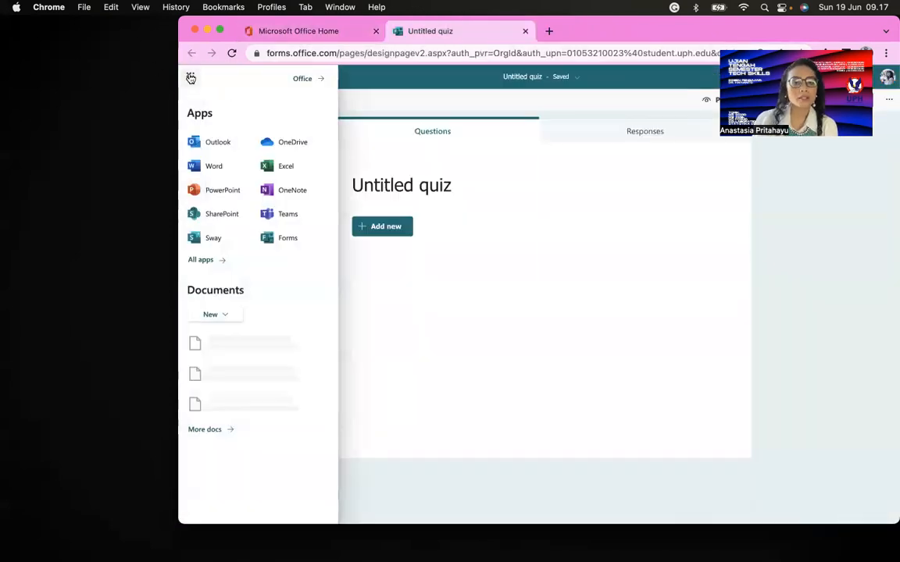
pyautogui.click(294, 144)
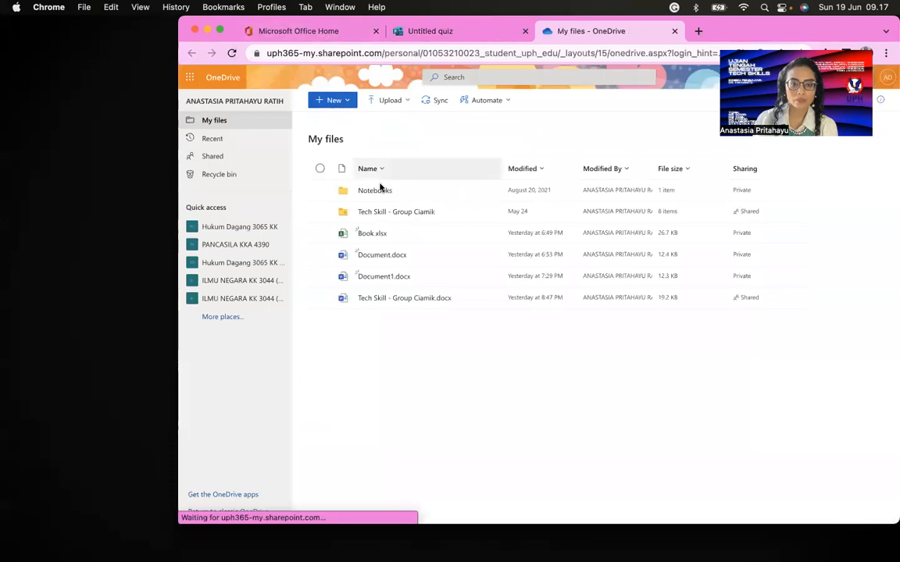
pyautogui.click(408, 218)
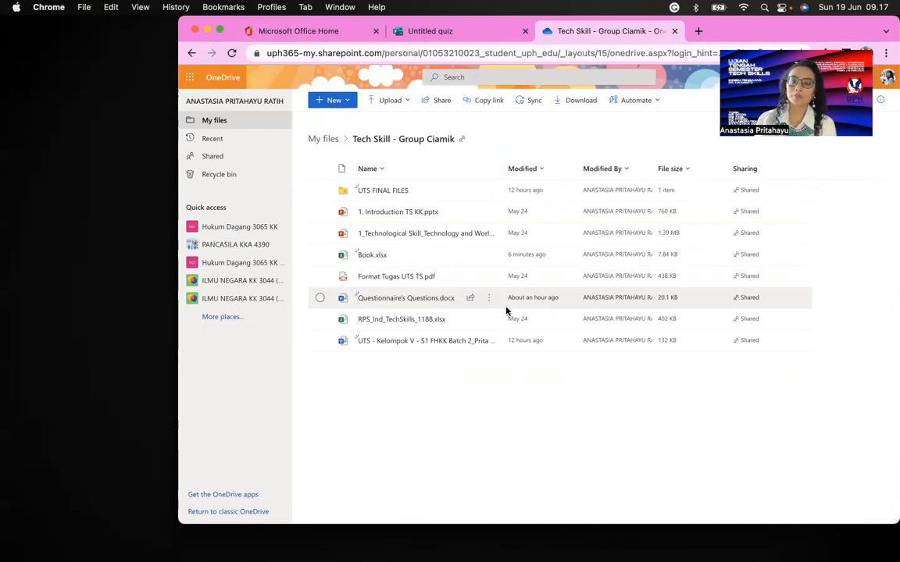
# Step: Open Questionnaire's Questions.docx in the desktop version of Word and place its window beside the browser
pyautogui.click(442, 300)
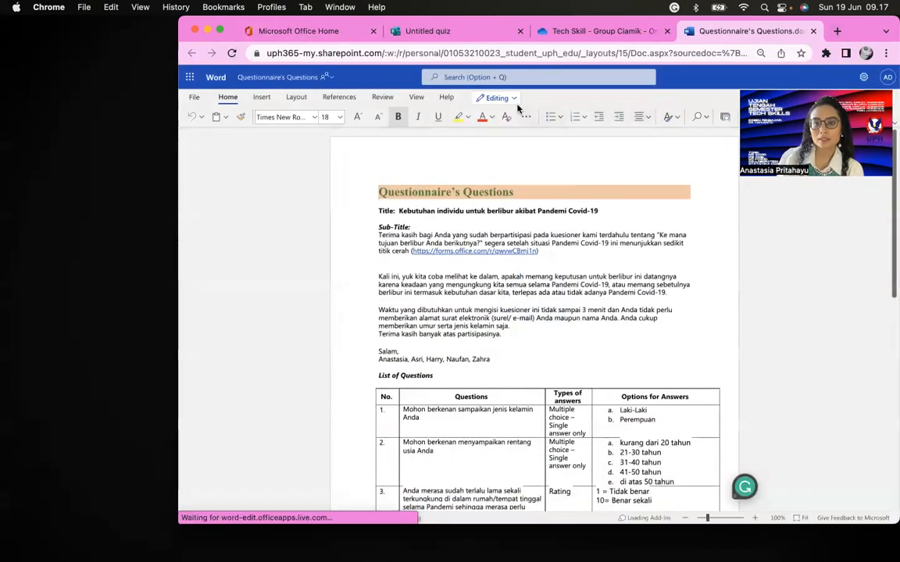
pyautogui.click(513, 102)
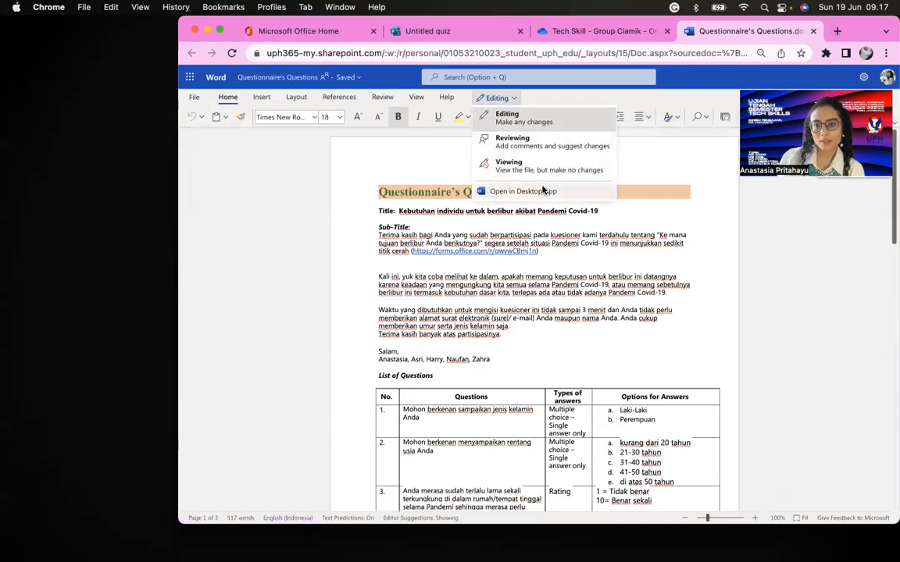
pyautogui.click(542, 187)
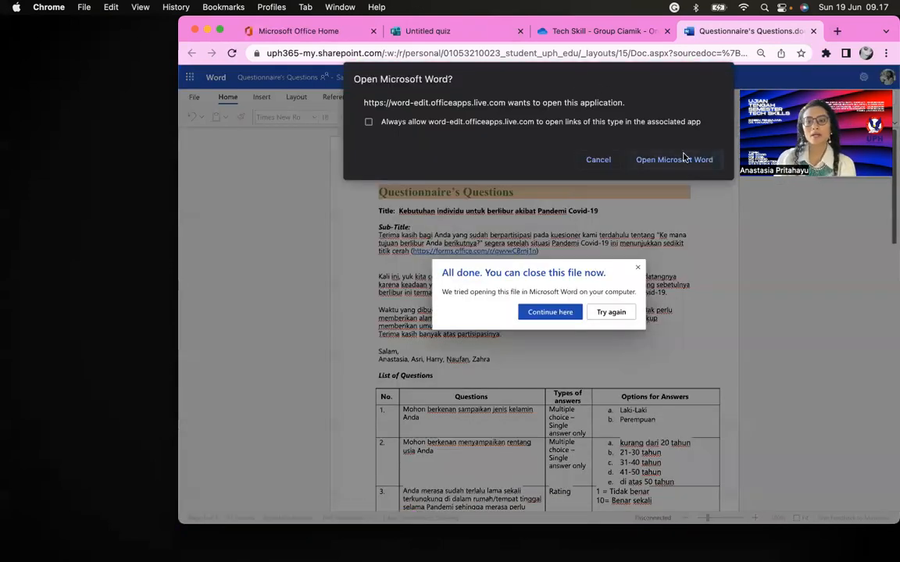
pyautogui.click(684, 159)
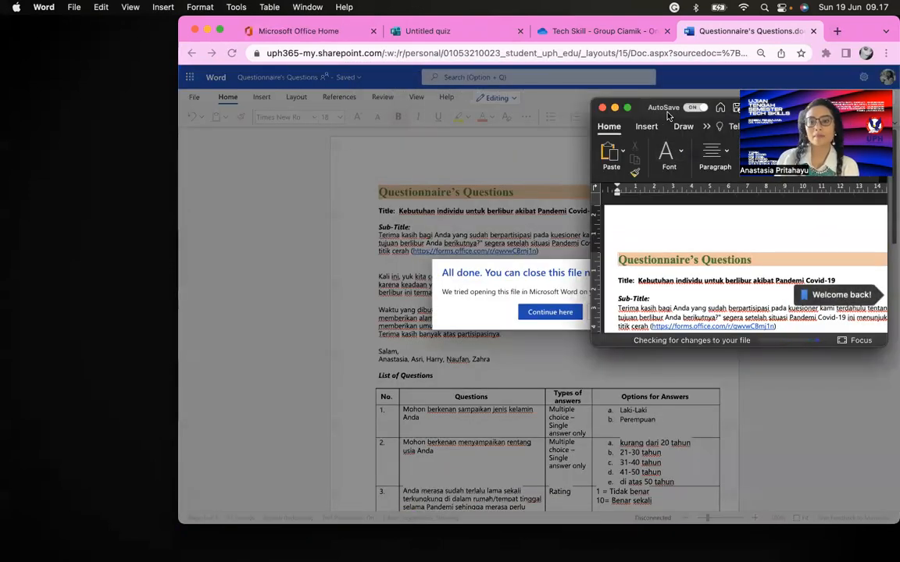
pyautogui.moveTo(641, 115); pyautogui.dragTo(63, 91)
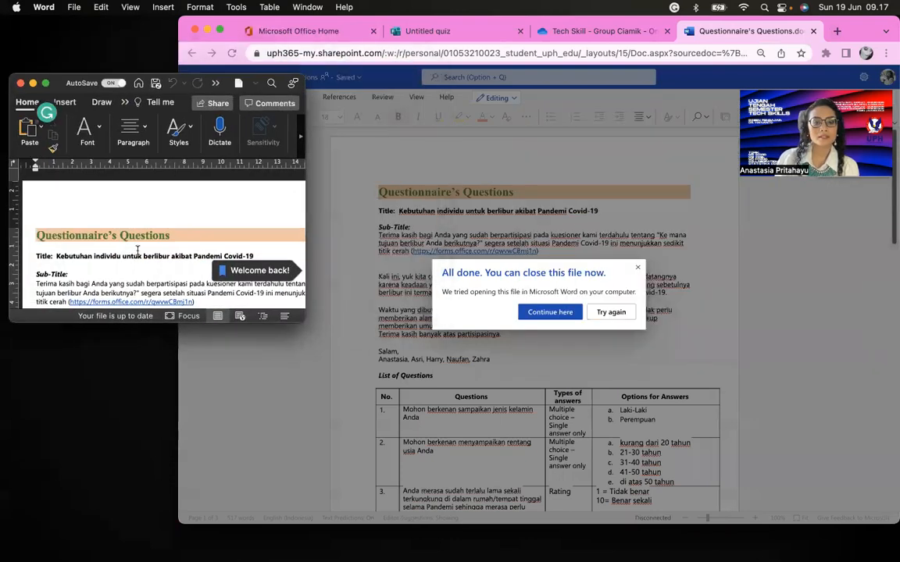
# Step: Create a Forms for Excel file in the Tech Skill - Group Ciamik folder, named "Kebutuhan individu untuk berlibur akibat Pandemi Covid-19" from the Word document's title
pyautogui.click(762, 230)
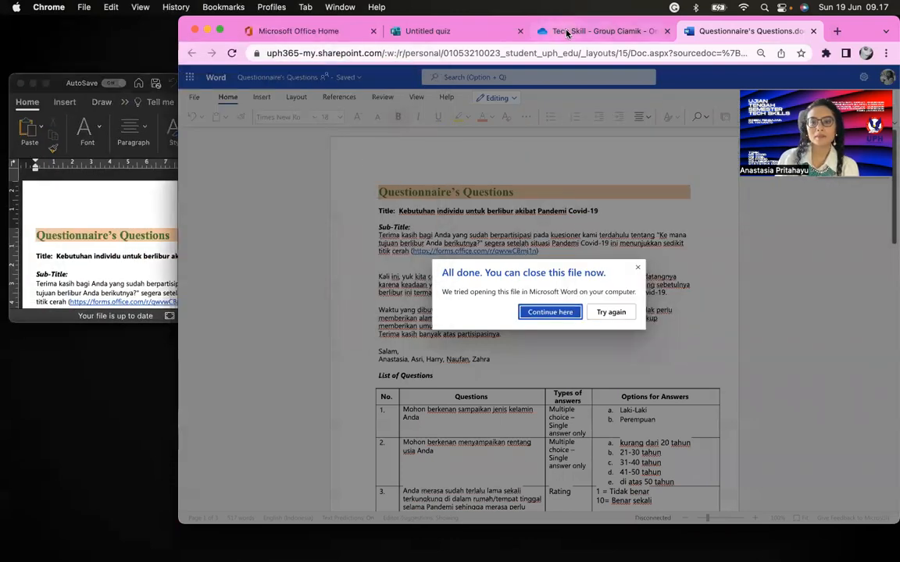
pyautogui.click(581, 31)
pyautogui.scroll(2, 321, 82)
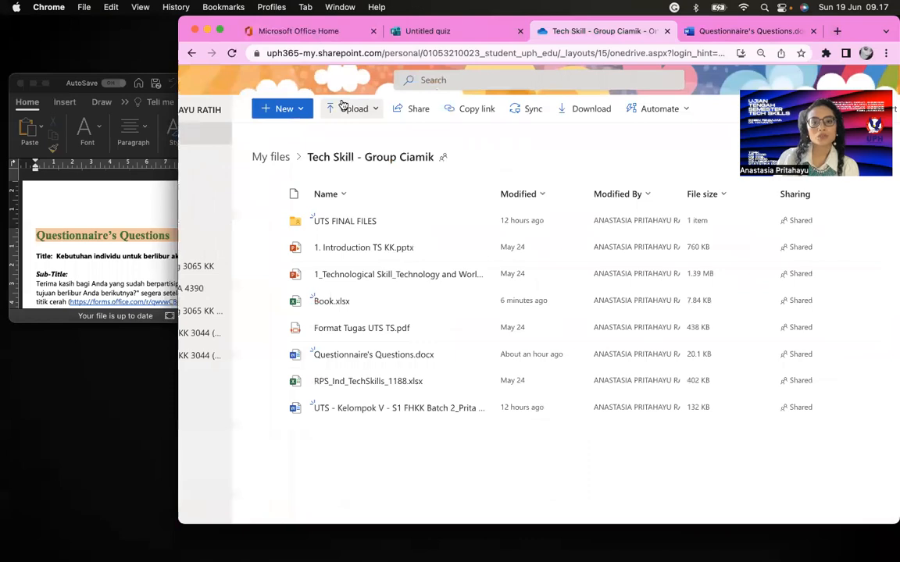
pyautogui.scroll(-1, 468, 297)
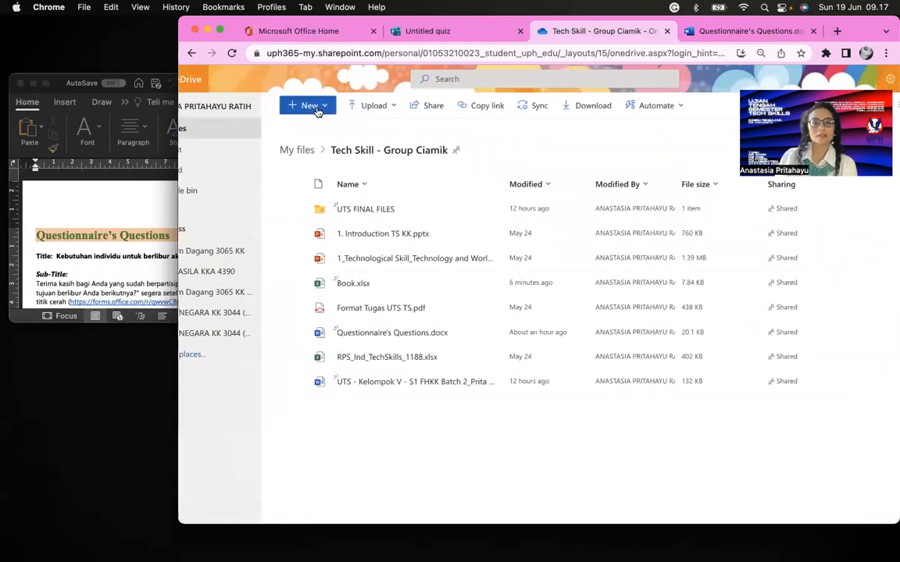
pyautogui.click(323, 109)
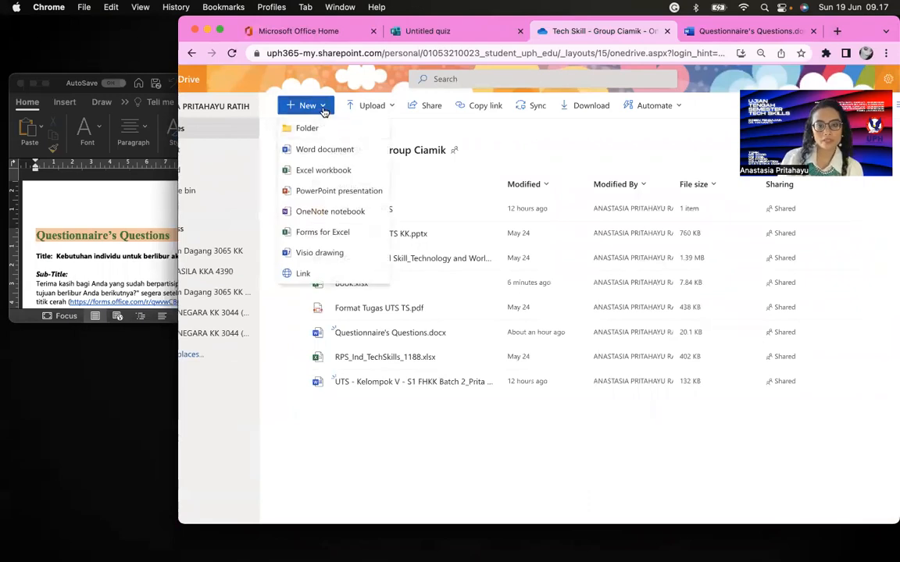
pyautogui.click(346, 232)
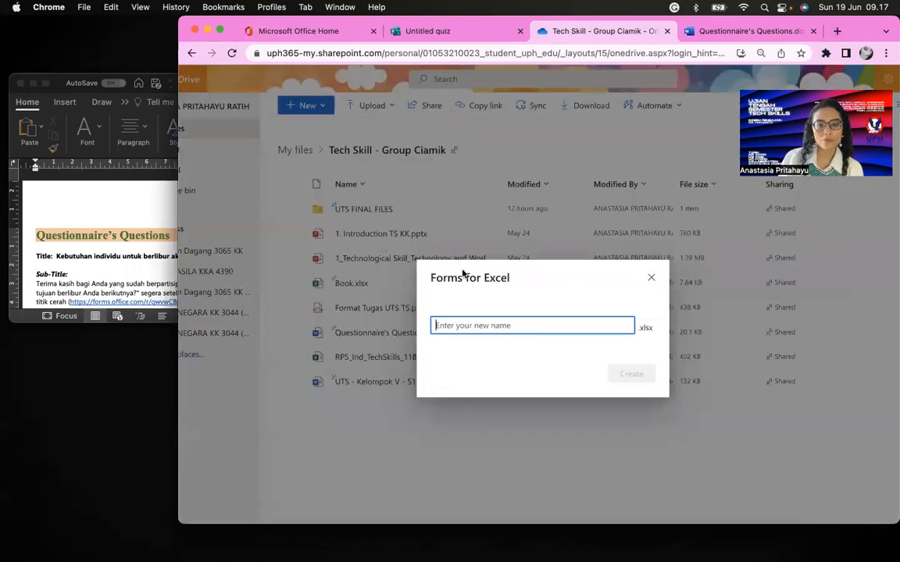
pyautogui.click(148, 256)
pyautogui.moveTo(254, 256); pyautogui.dragTo(56, 255)
pyautogui.press('super+c')
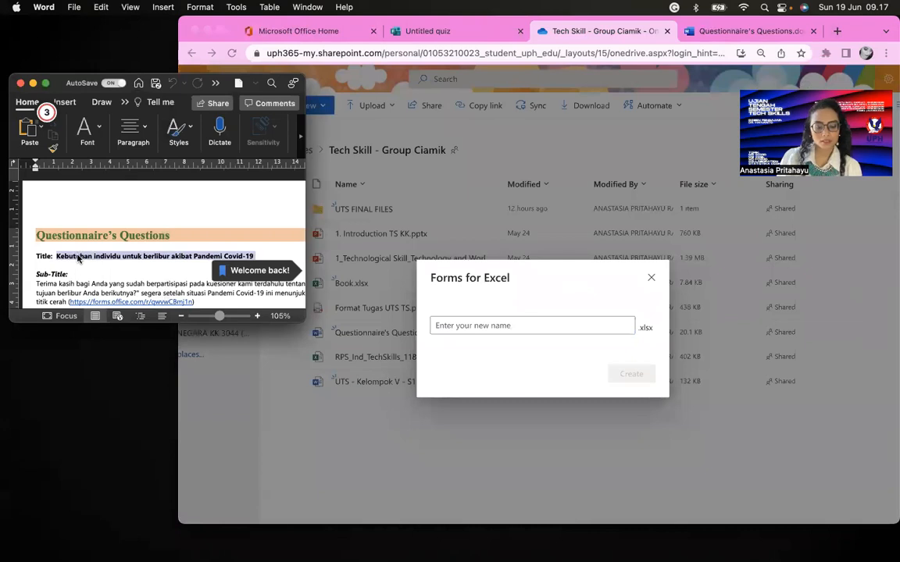
pyautogui.click(512, 333)
pyautogui.press('super+v')
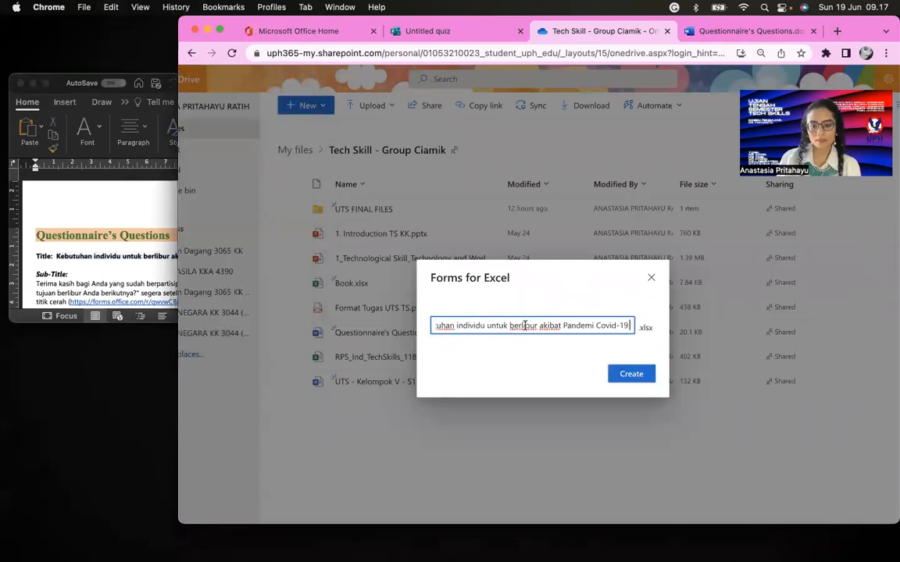
pyautogui.click(631, 373)
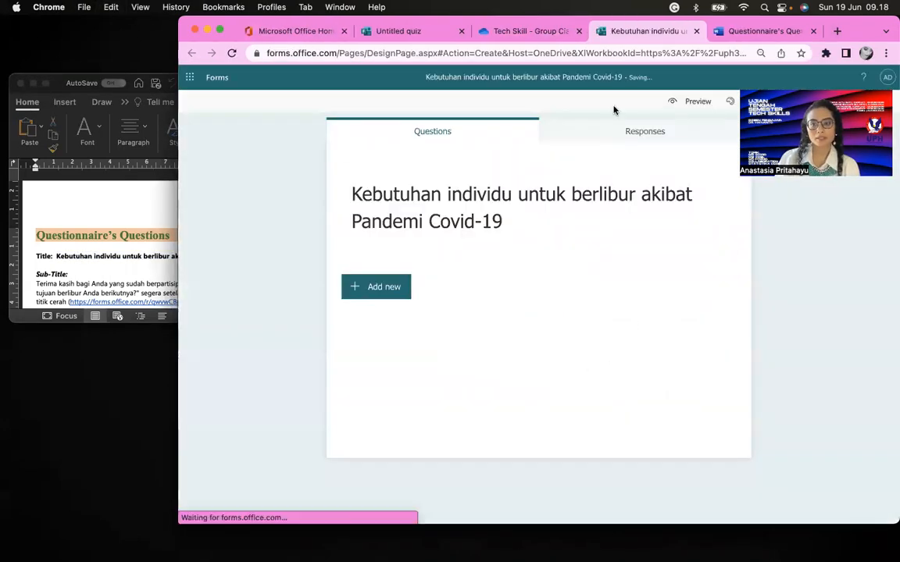
# Step: Copy the sub-title text from the Word document, from "Terima kasih bagi Anda" through the sign-off, into the form's description
pyautogui.click(404, 251)
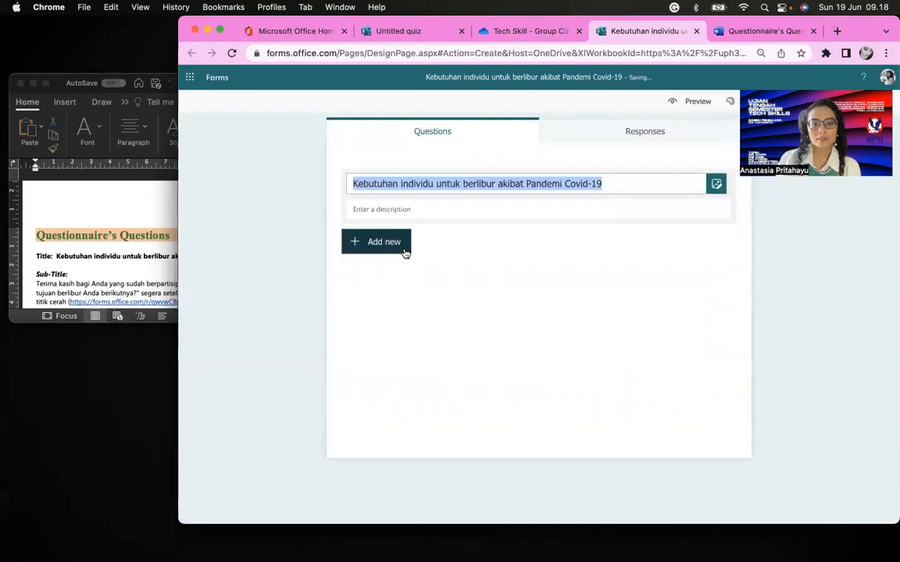
pyautogui.click(386, 209)
pyautogui.click(88, 273)
pyautogui.scroll(-2, 88, 271)
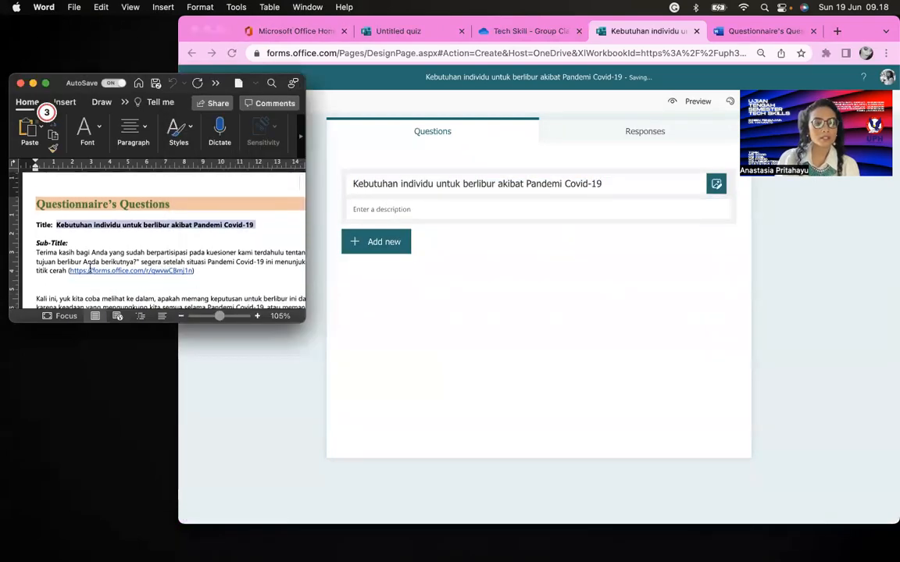
pyautogui.moveTo(41, 230); pyautogui.dragTo(153, 269)
pyautogui.click(516, 209)
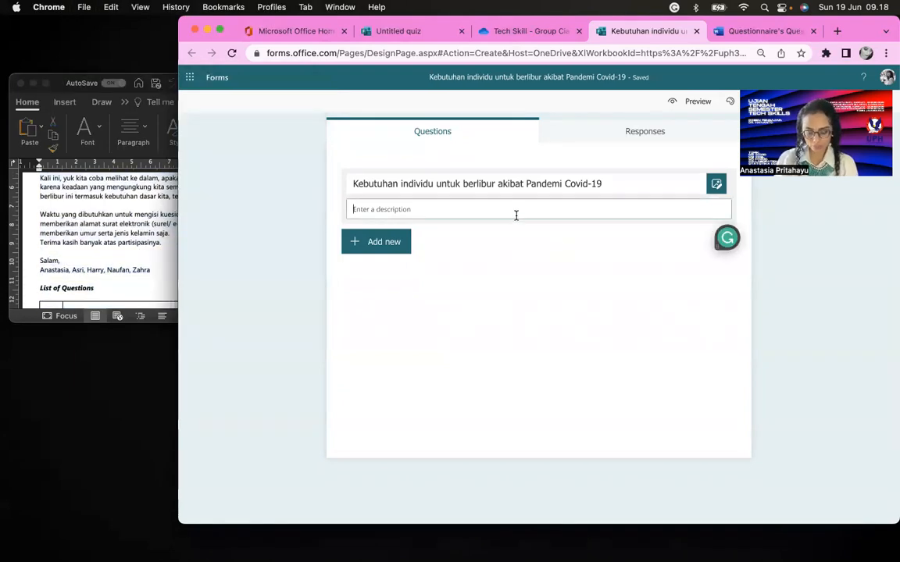
pyautogui.write('Terima kasih bagi Anda yang sudah berpartisipasi pada kuesioner kami terdahulu tentang "Ke mana tujuan berlibur Anda berikutnya?" segera setelah situasi Pandemi Covid-19 ini menunjukkan sedikit titik cerah (https://forms.office.com/r/qwvwCBmj1n)     Kali ini, yuk kita coba melihat ke dalam, apakah memang keputusan untuk berlibur ini datangnya karena keadaan yang mengungkung kita semua selama Pandemi Covid-19, atau memang sebetulnya berlibur ini termasuk kebutuhan dasar kita, terlepas ada atau tidak adanya Pandemi Covid-19.  Waktu yang dibutuhkan untuk mengisi kuesioner ini tidak sampai 3 menit dan Anda tidak perlu memberikan alamat surat elektronik (surel/ e-mail) Anda maupun nama Anda. Anda cukup memberikan umur serta jenis kelamin saja. Terima kasih banyak atas partisipasinya.  Salam, Anastasia, Asri, Harry, Naufan, Zahra')
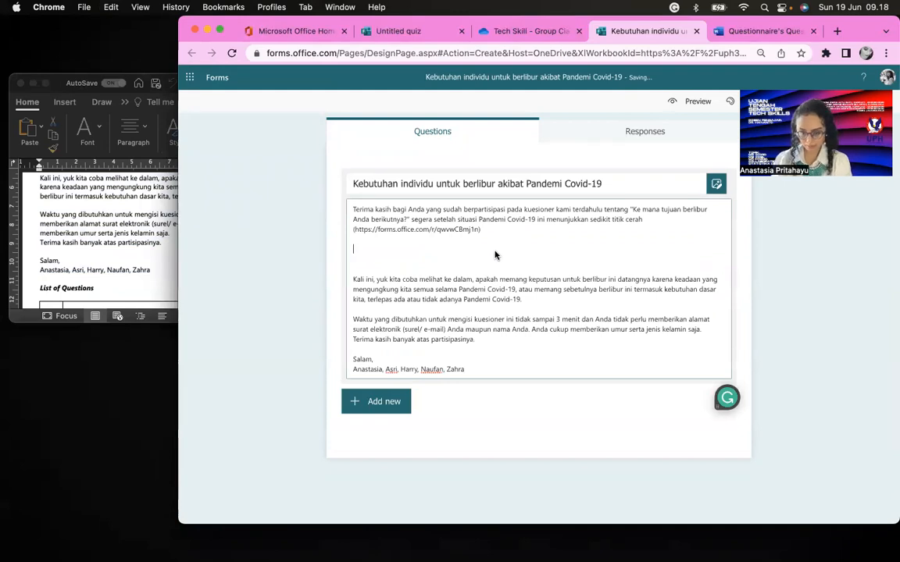
# Step: Remove the extra blank lines before the "Kali ini" paragraph in the form's description
pyautogui.press('BackSpace')
pyautogui.press('BackSpace')
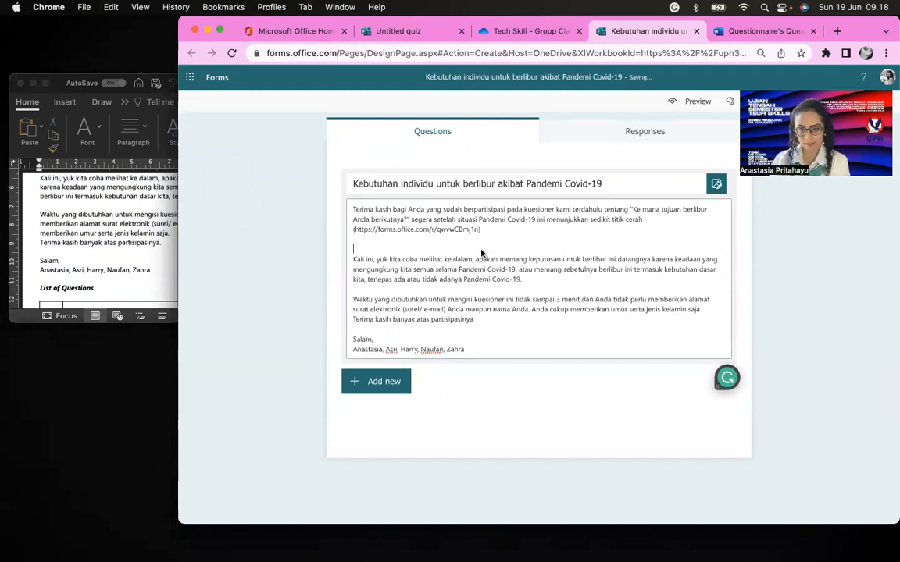
pyautogui.press('BackSpace')
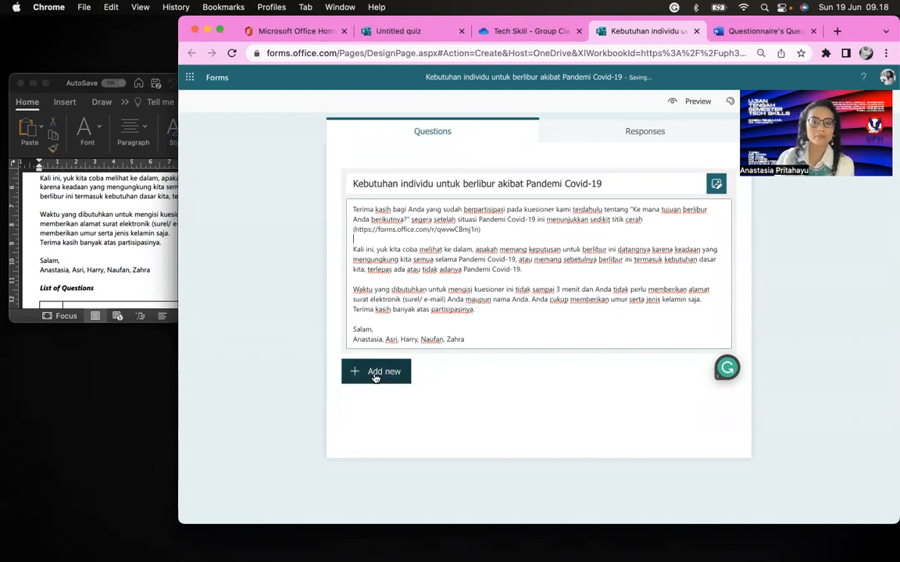
pyautogui.click(285, 337)
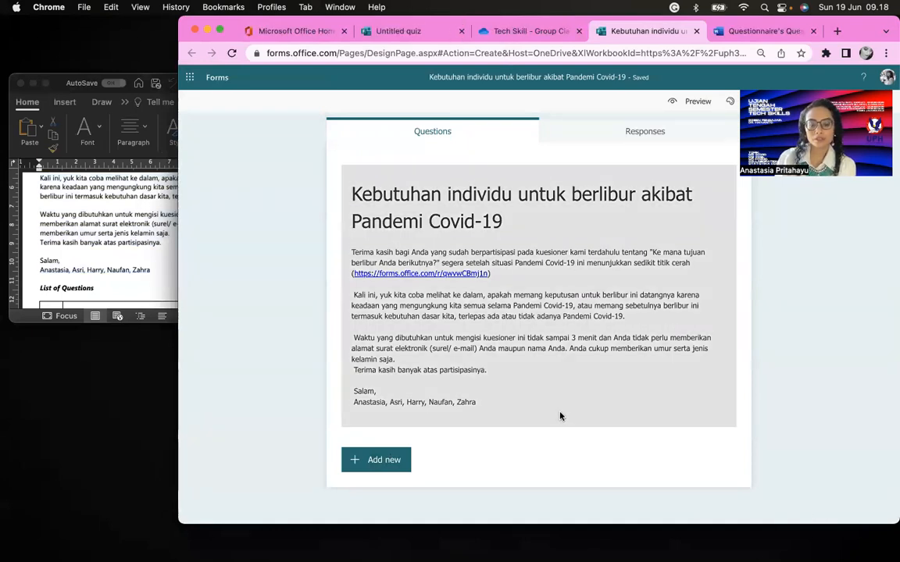
# Step: Add a Choice question below the form's description
pyautogui.click(561, 416)
pyautogui.click(373, 373)
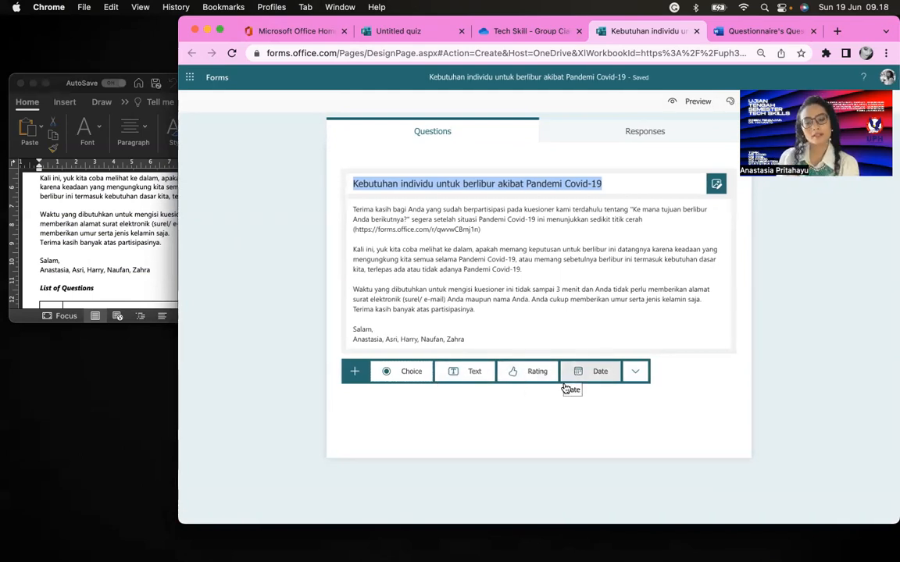
pyautogui.click(404, 374)
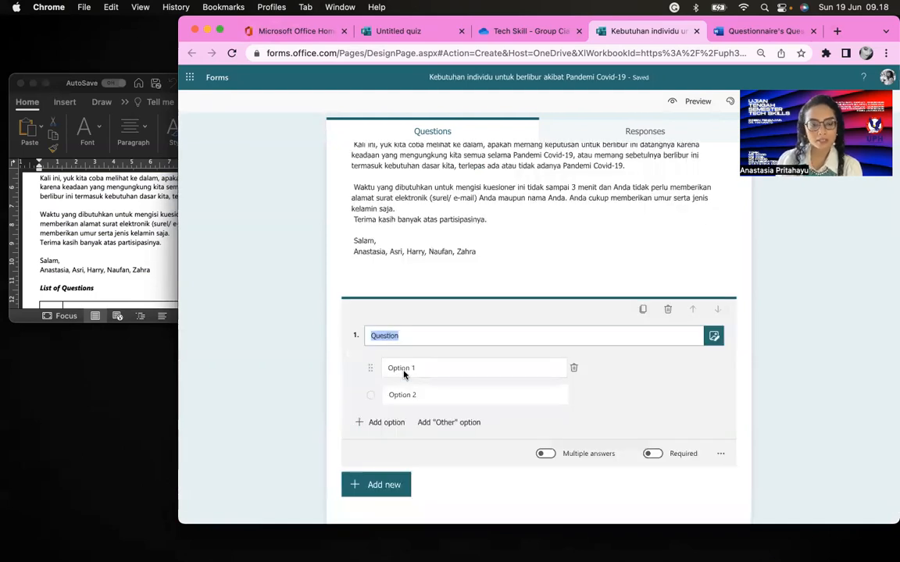
# Step: Copy the first question, "Mohon berkenan sampaikan jenis kelamin Anda", from the Word table into question 1 of the form
pyautogui.click(125, 247)
pyautogui.scroll(-4, 125, 246)
pyautogui.click(108, 221)
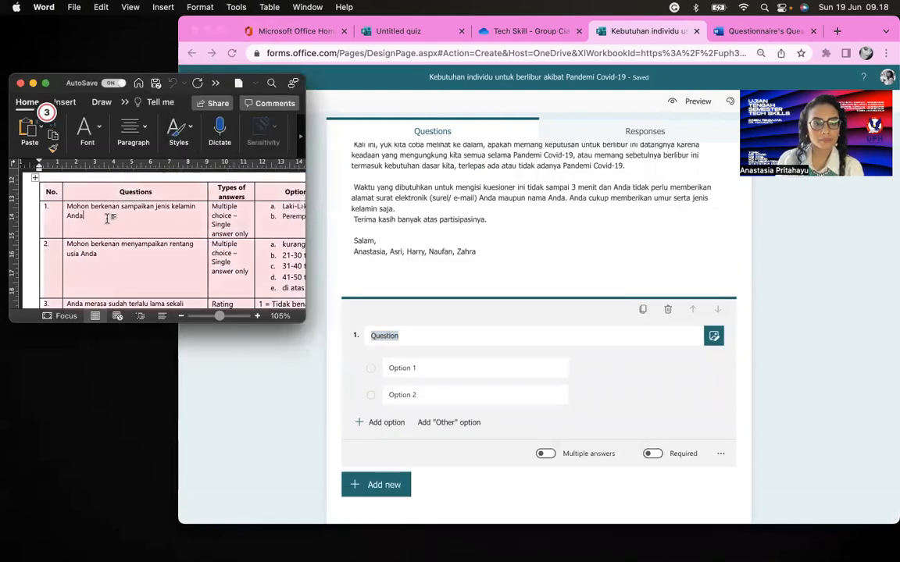
pyautogui.moveTo(108, 221); pyautogui.dragTo(65, 204)
pyautogui.press('super+c')
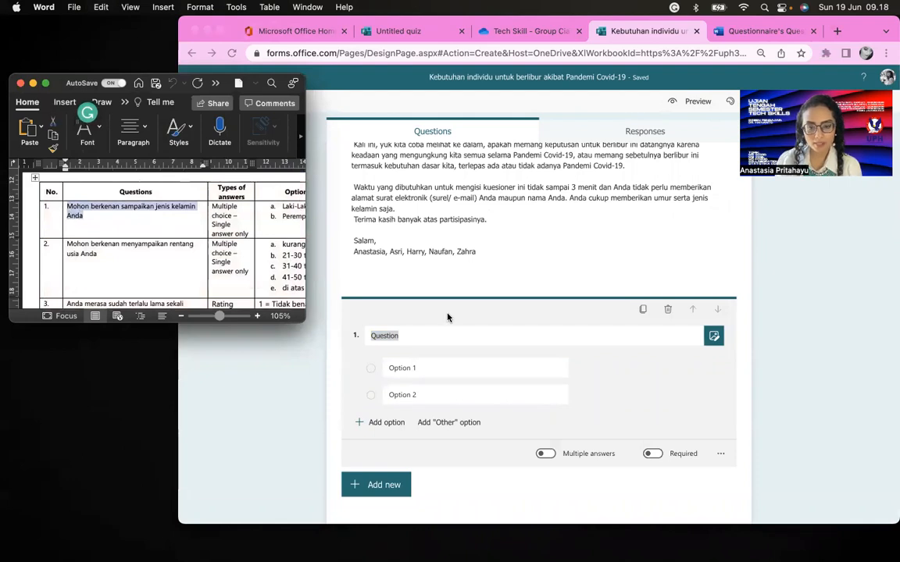
pyautogui.click(458, 331)
pyautogui.press('super+s')
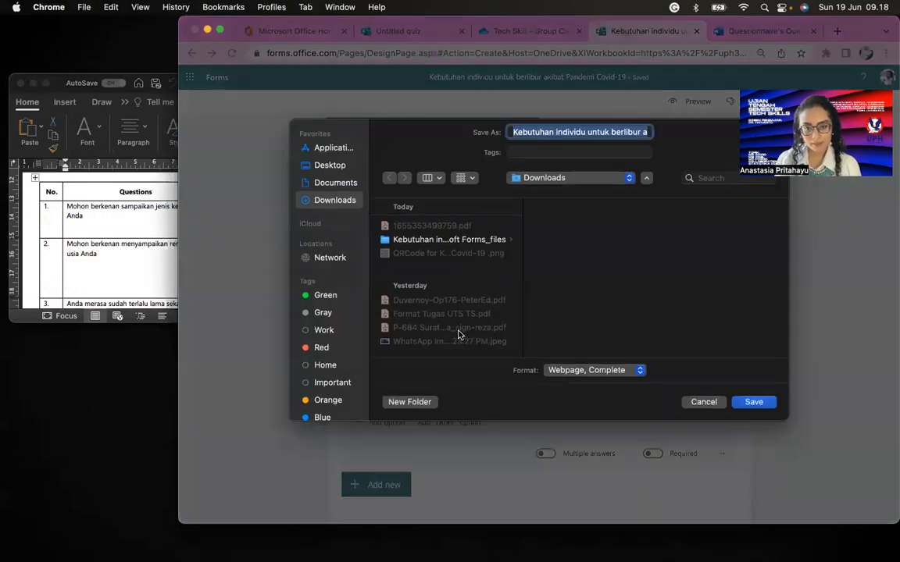
pyautogui.press('Escape')
pyautogui.click(438, 334)
pyautogui.press('super+v')
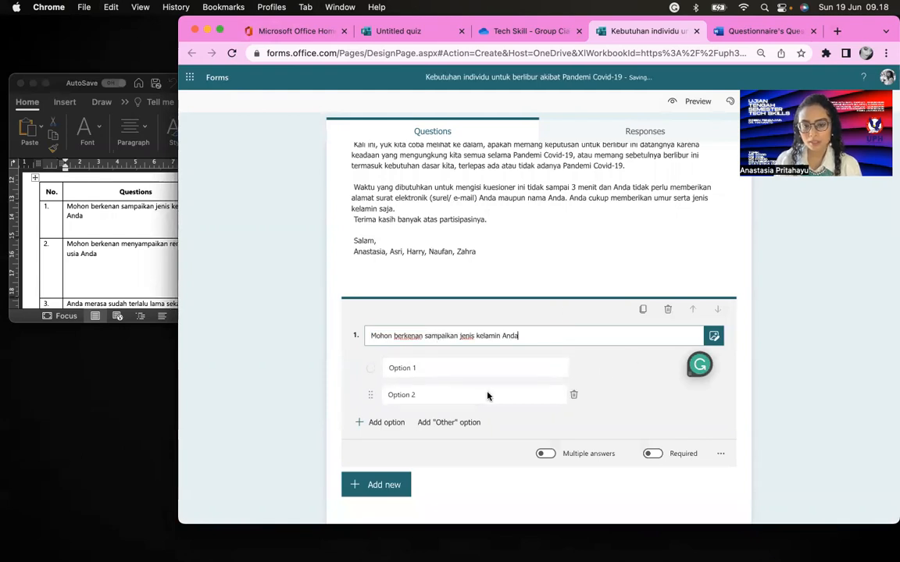
# Step: Enter "Laki-Laki" and "Perempuan" as the two answer options of question 1
pyautogui.click(471, 368)
pyautogui.write('Laki-Laki')
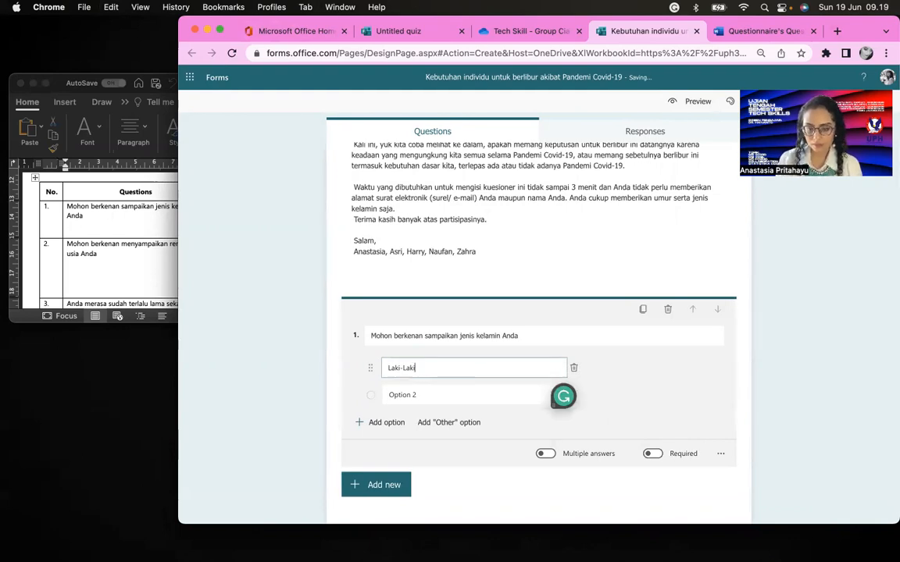
pyautogui.press('Return')
pyautogui.write('Perempuan')
pyautogui.click(474, 367)
pyautogui.click(469, 392)
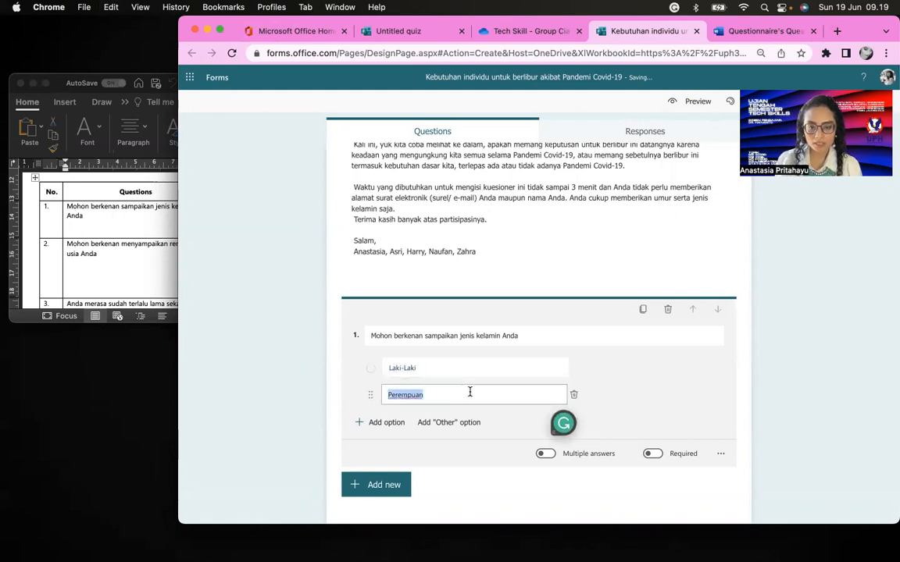
pyautogui.click(452, 367)
pyautogui.click(464, 390)
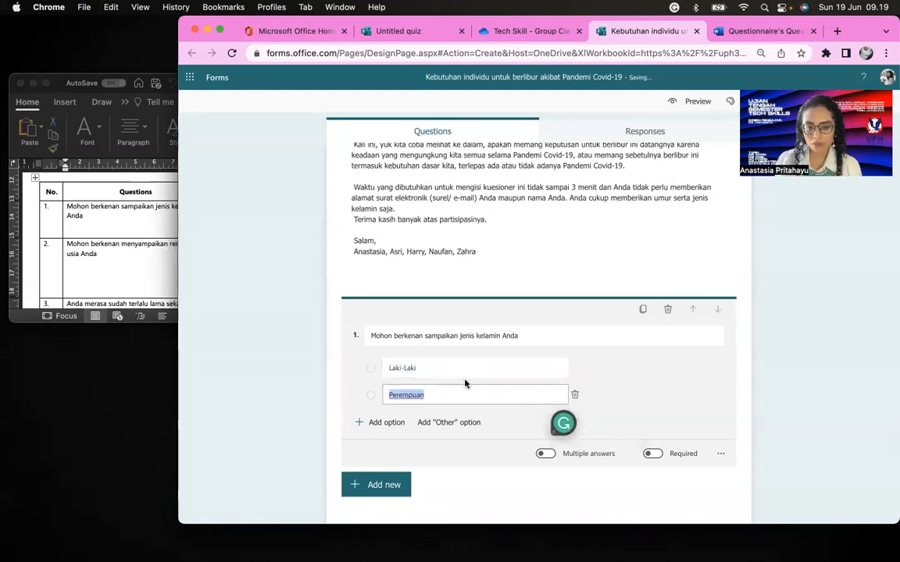
pyautogui.click(449, 392)
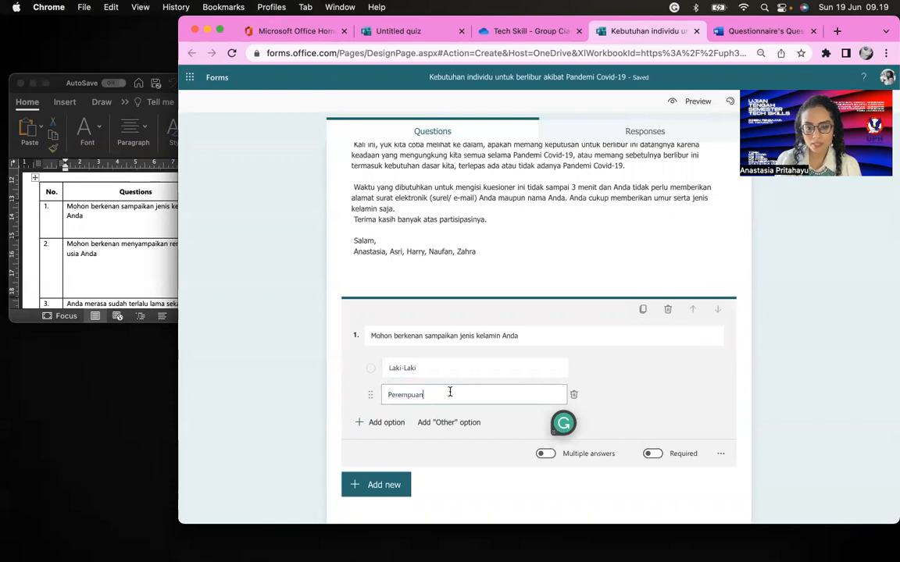
# Step: Try adding two extra options and an "Other" option to question 1, and delete them again
pyautogui.press('Return')
pyautogui.press('Return')
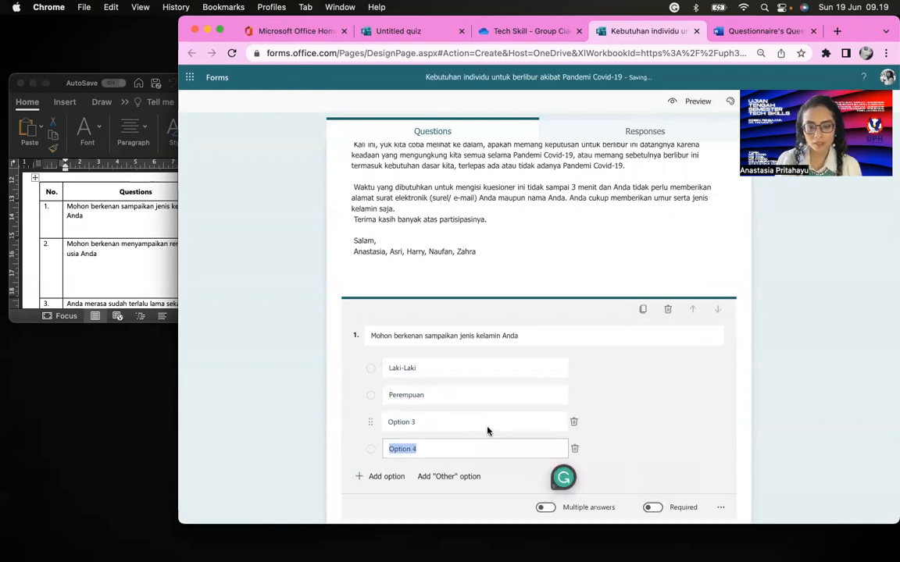
pyautogui.click(575, 448)
pyautogui.click(575, 423)
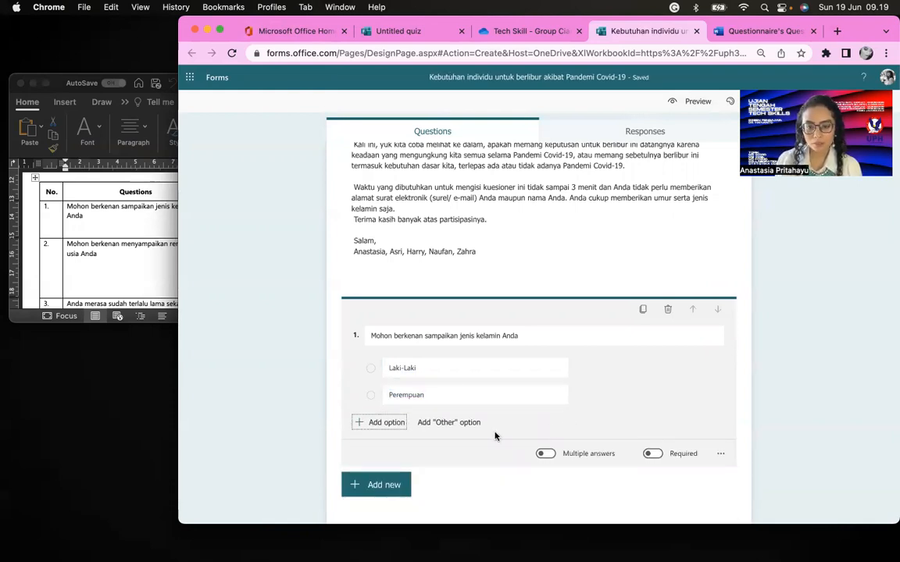
pyautogui.click(462, 424)
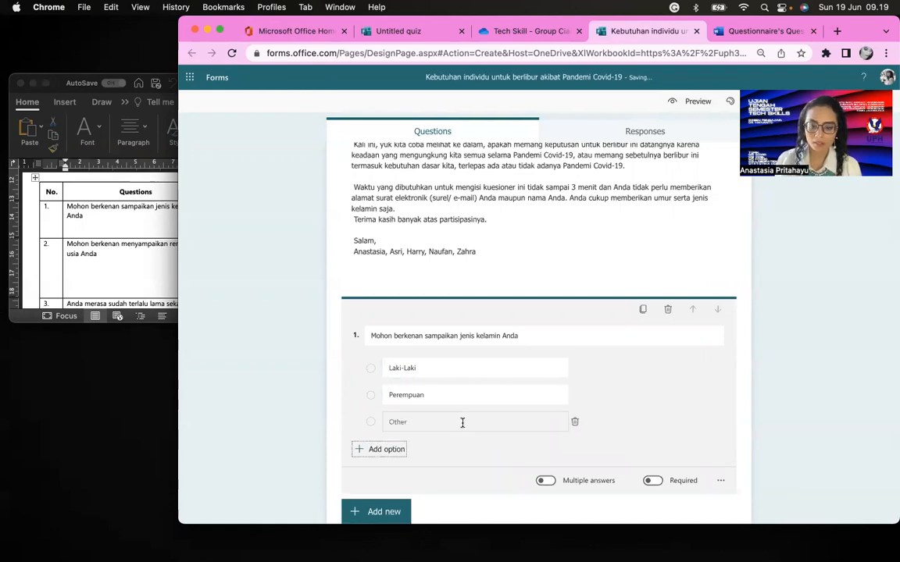
pyautogui.click(574, 423)
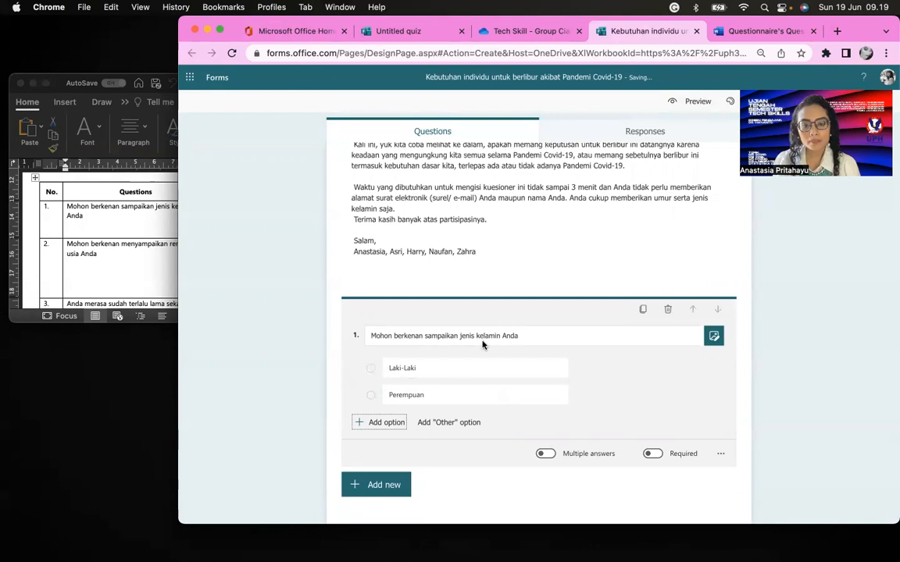
# Step: Try multiple answers on question 1, return it to single answer, and make the question required
pyautogui.scroll(-1, 482, 348)
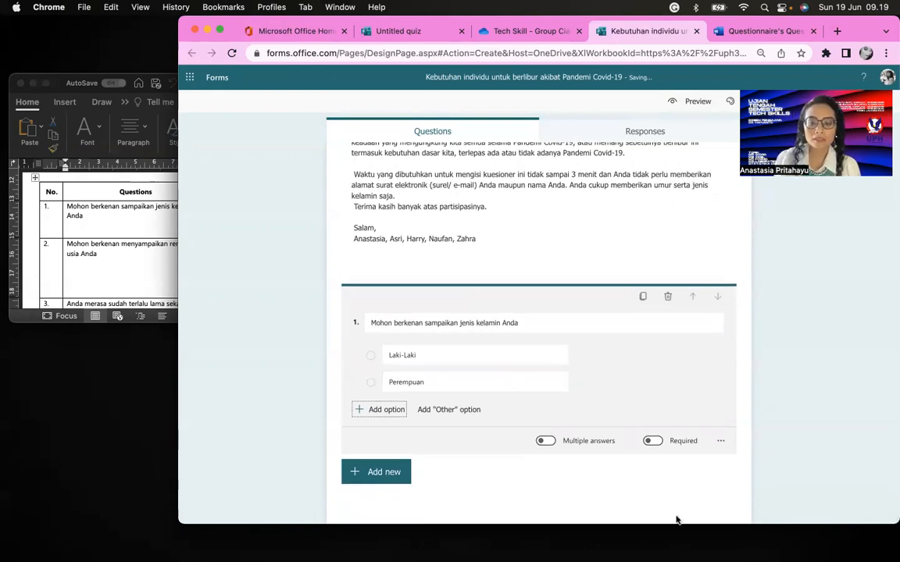
pyautogui.click(545, 441)
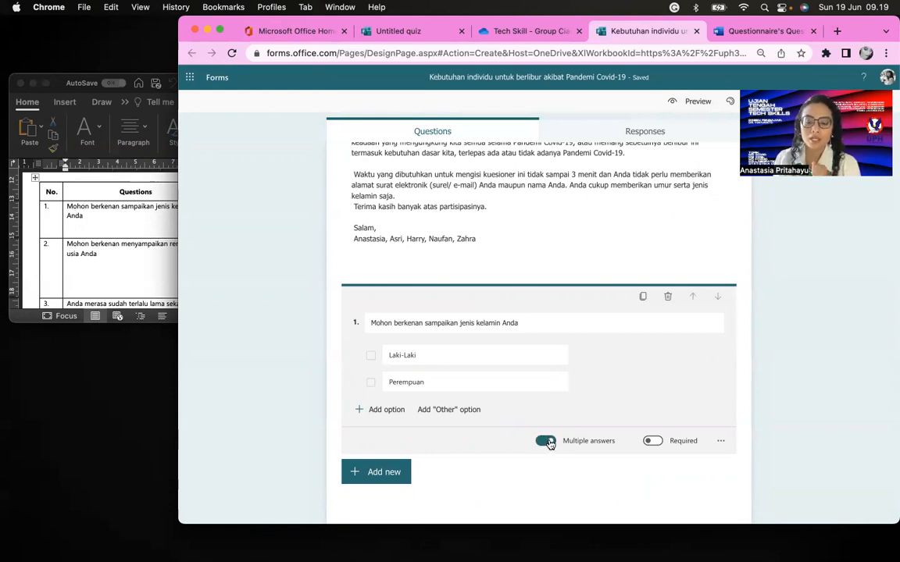
pyautogui.click(549, 442)
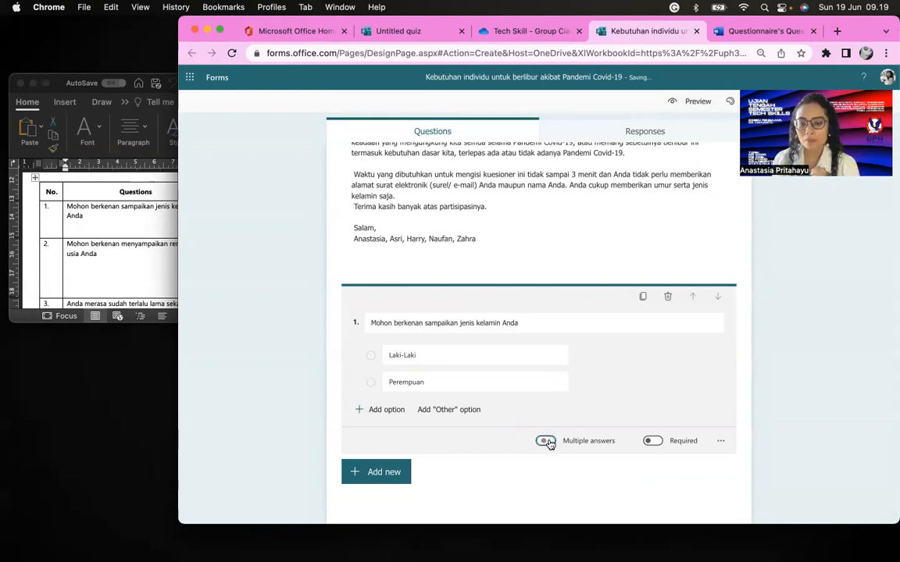
pyautogui.click(653, 442)
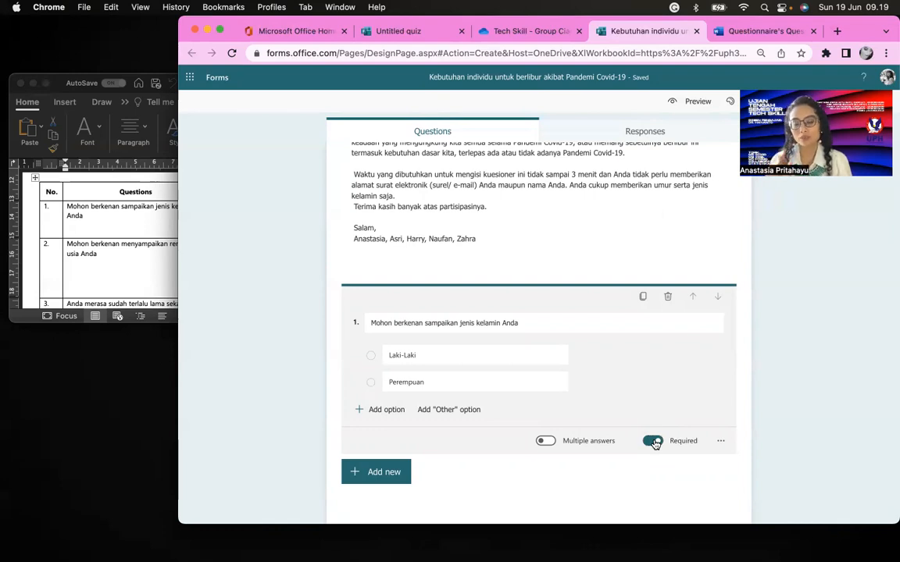
# Step: Try Shuffle options on question 1, turn it back off, and look over the additional question settings
pyautogui.click(720, 441)
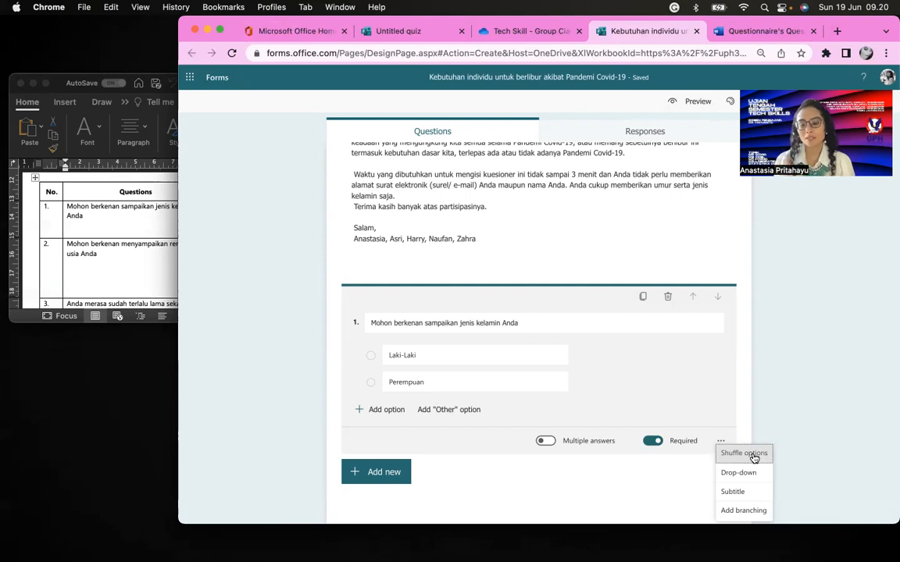
pyautogui.click(743, 454)
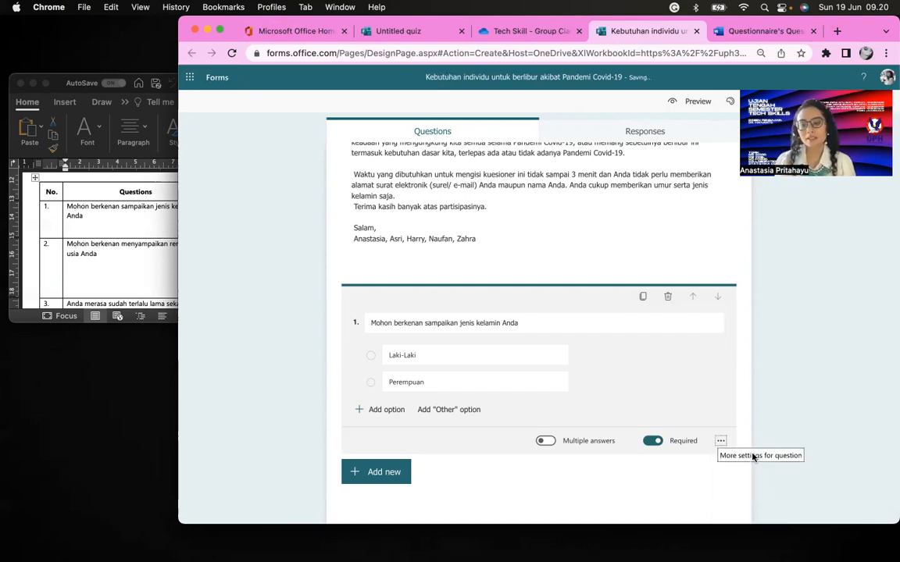
pyautogui.click(720, 442)
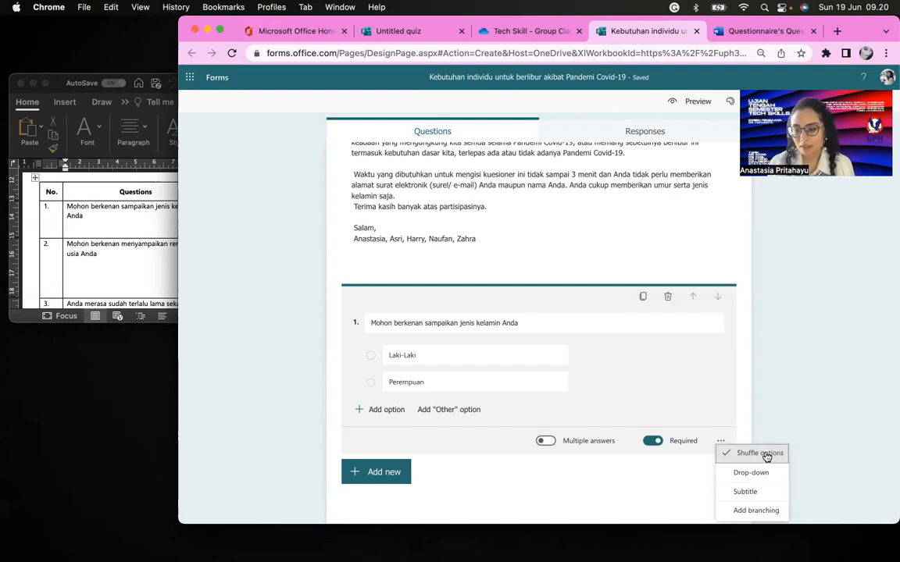
pyautogui.click(765, 455)
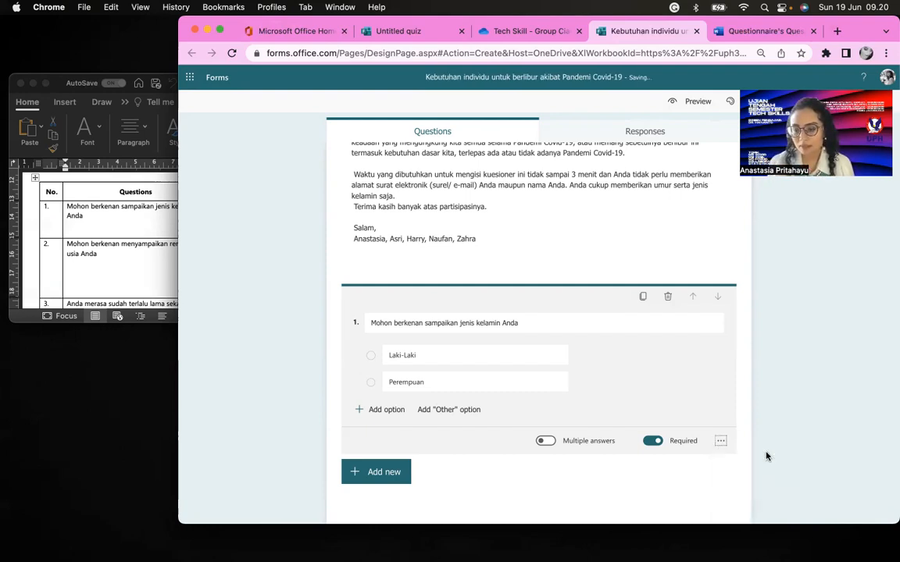
pyautogui.click(721, 442)
pyautogui.click(684, 465)
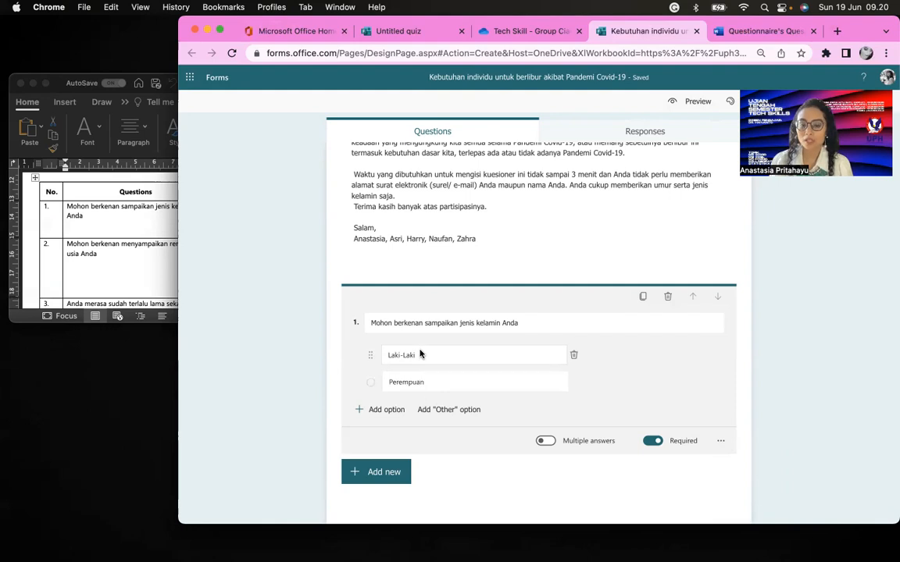
pyautogui.click(719, 443)
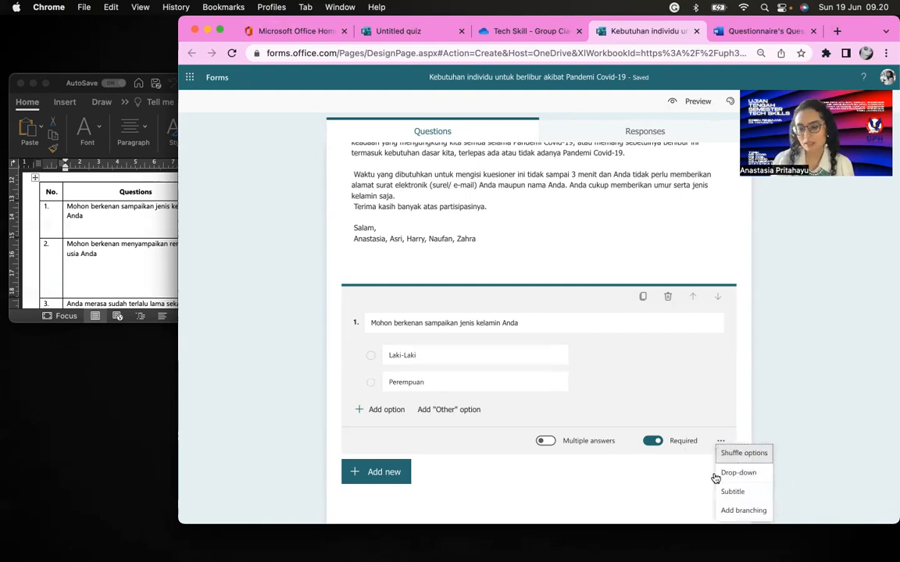
pyautogui.click(654, 483)
# Step: Add a second Choice question and copy "Mohon berkenan menyampaikan rentang usia Anda" from the Word table as its text
pyautogui.click(406, 473)
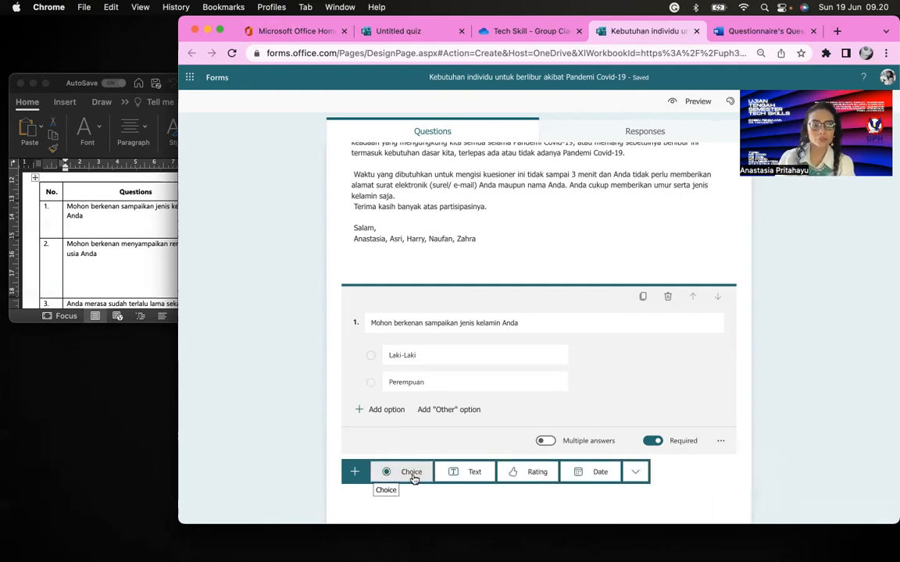
pyautogui.click(412, 474)
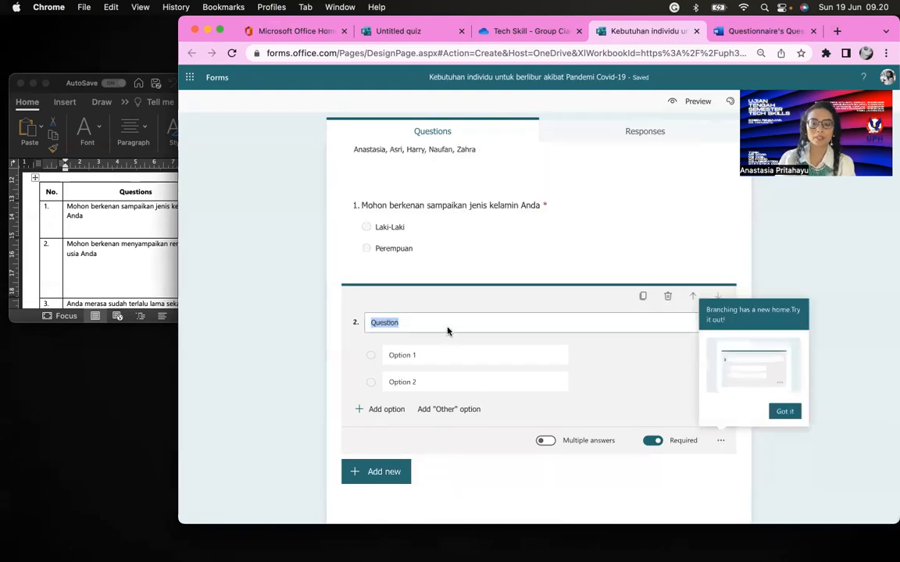
pyautogui.click(142, 272)
pyautogui.moveTo(98, 254); pyautogui.dragTo(69, 245)
pyautogui.press('super+c')
pyautogui.click(447, 325)
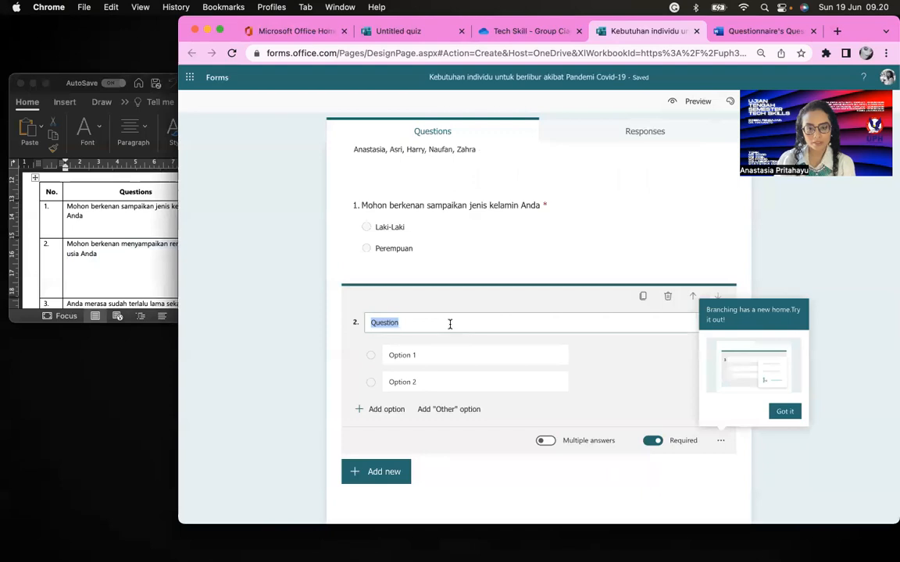
pyautogui.doubleClick(446, 319)
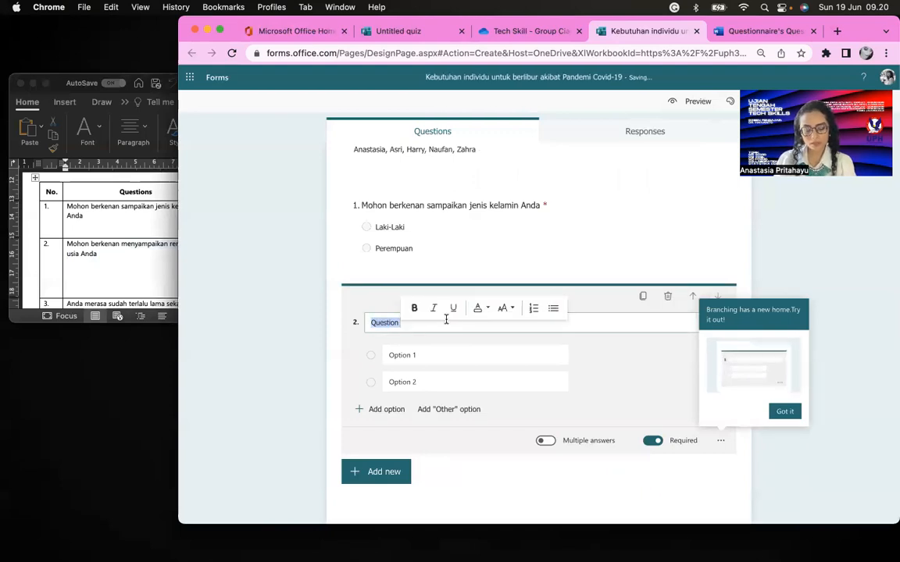
pyautogui.press('super+v')
# Step: Copy "kurang dari 20 tahun" from the Word table into question 2's first option, without the "a." list prefix
pyautogui.click(157, 221)
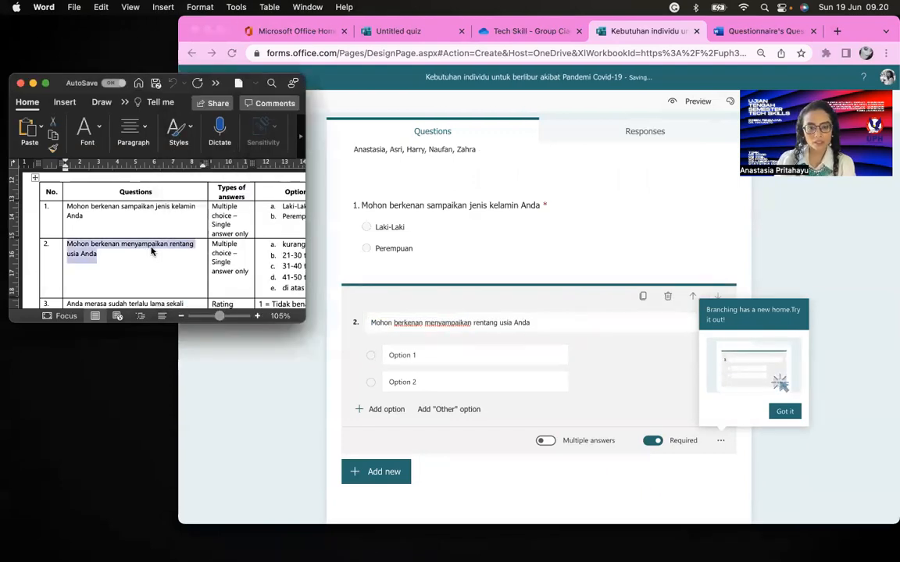
pyautogui.click(286, 276)
pyautogui.hscroll(5, 155, 245)
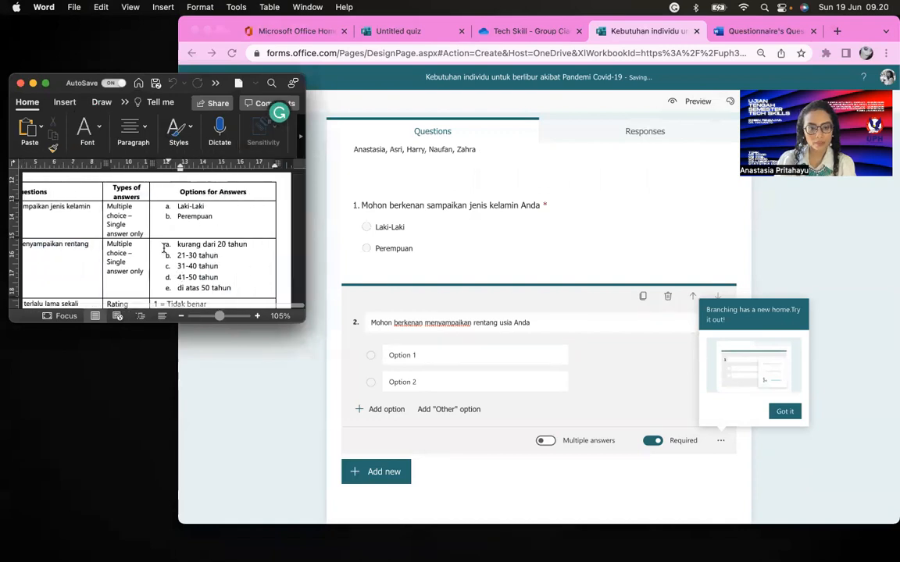
pyautogui.moveTo(256, 247); pyautogui.dragTo(201, 247)
pyautogui.press('super+c')
pyautogui.click(446, 355)
pyautogui.press('super+v')
pyautogui.press('super+Left')
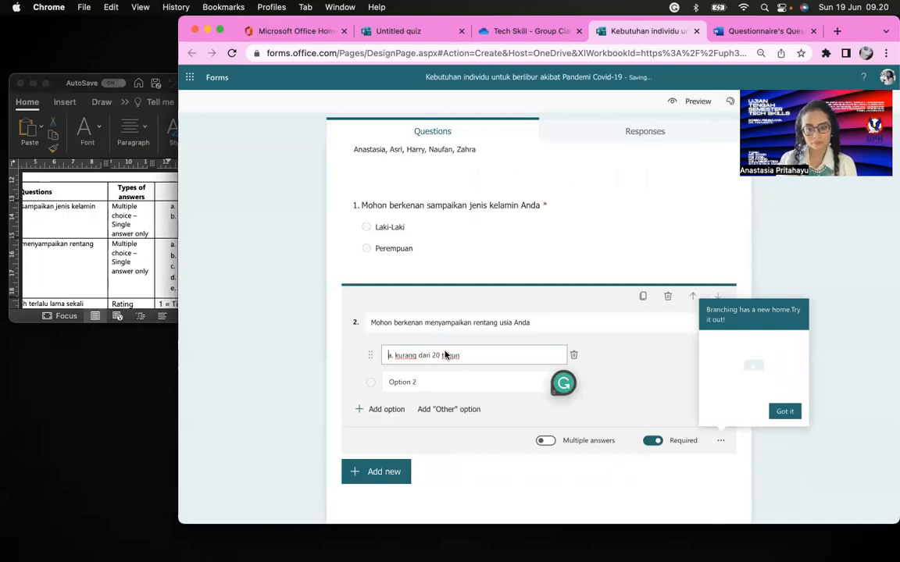
pyautogui.press('Right')
pyautogui.press('Right')
pyautogui.press('Right')
pyautogui.press('BackSpace')
pyautogui.press('BackSpace')
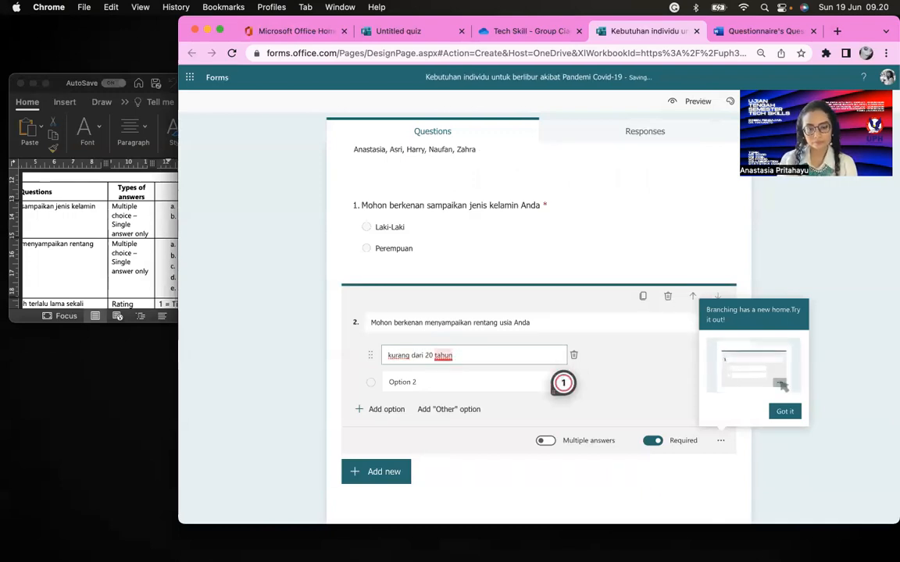
# Step: Enter "21-30 tahun", "31-40 tahun" and "41-50 tahun" as question 2's second to fourth options, adding options as needed
pyautogui.press('Tab')
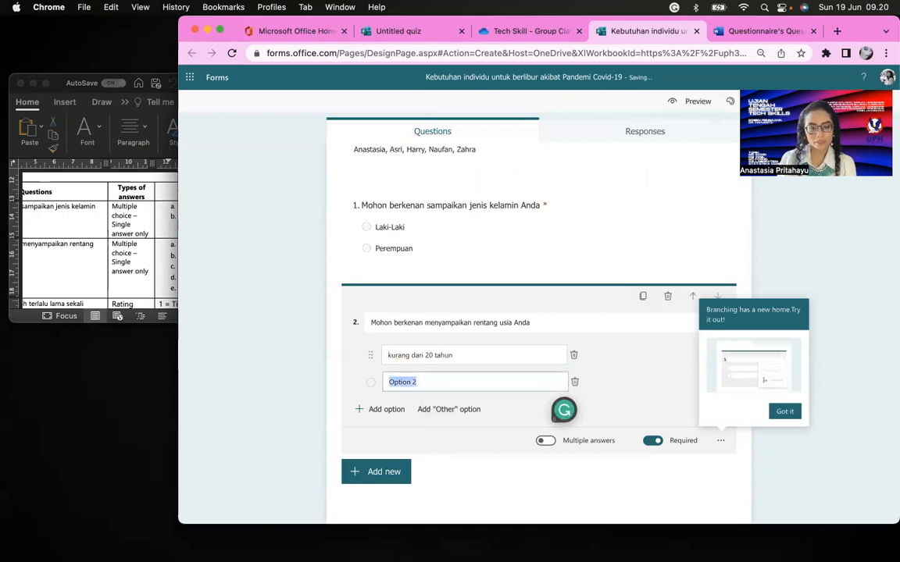
pyautogui.write('21-30')
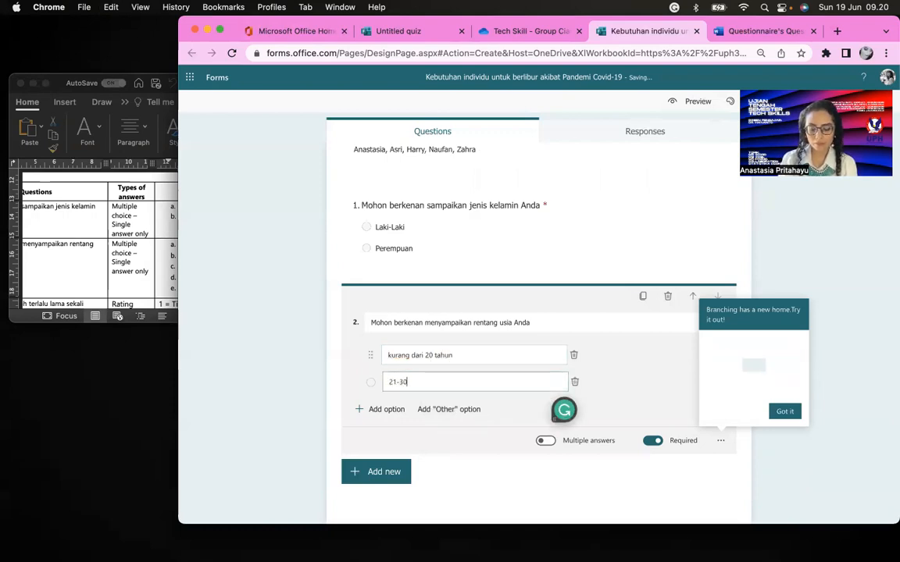
pyautogui.write(' tahun')
pyautogui.press('Return')
pyautogui.write('31-')
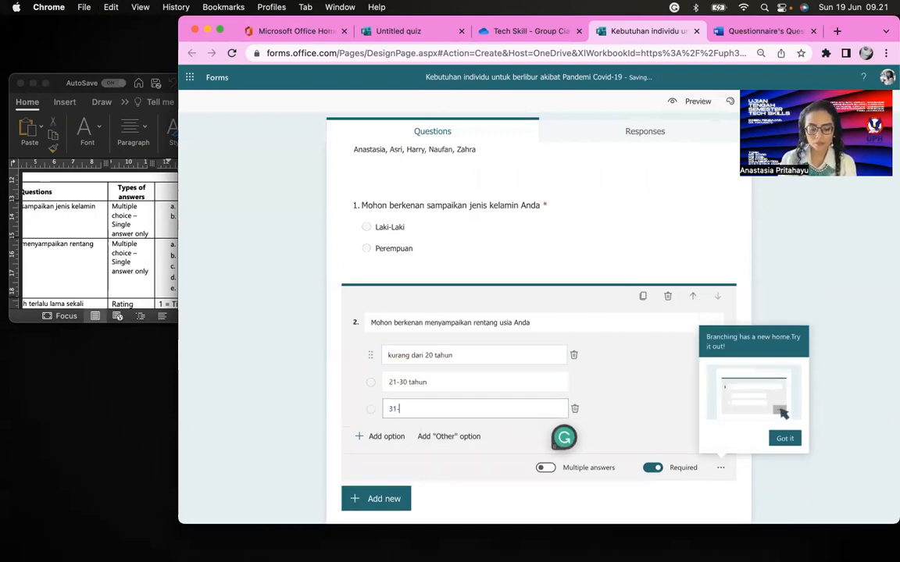
pyautogui.write('40 tahu')
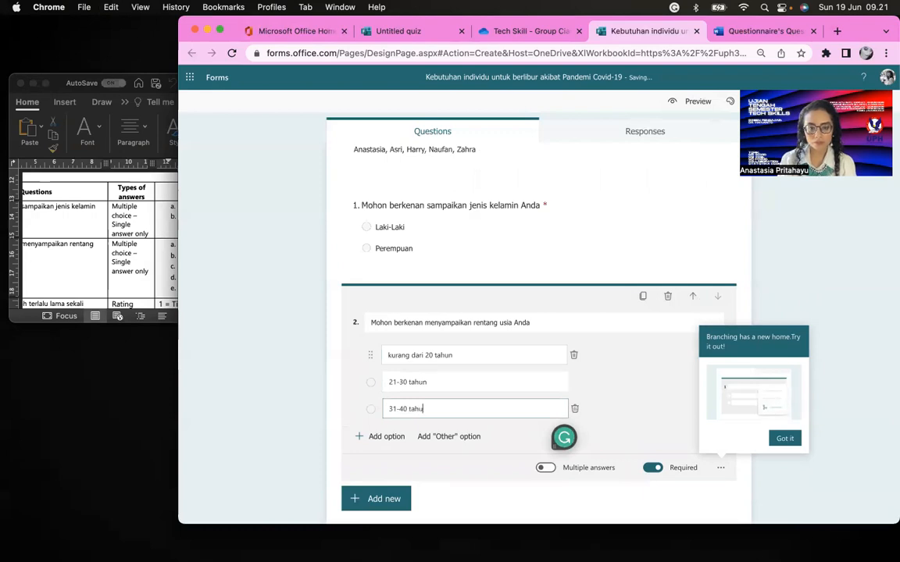
pyautogui.write('n')
pyautogui.press('Return')
pyautogui.write('41-50 tahun')
pyautogui.press('Return')
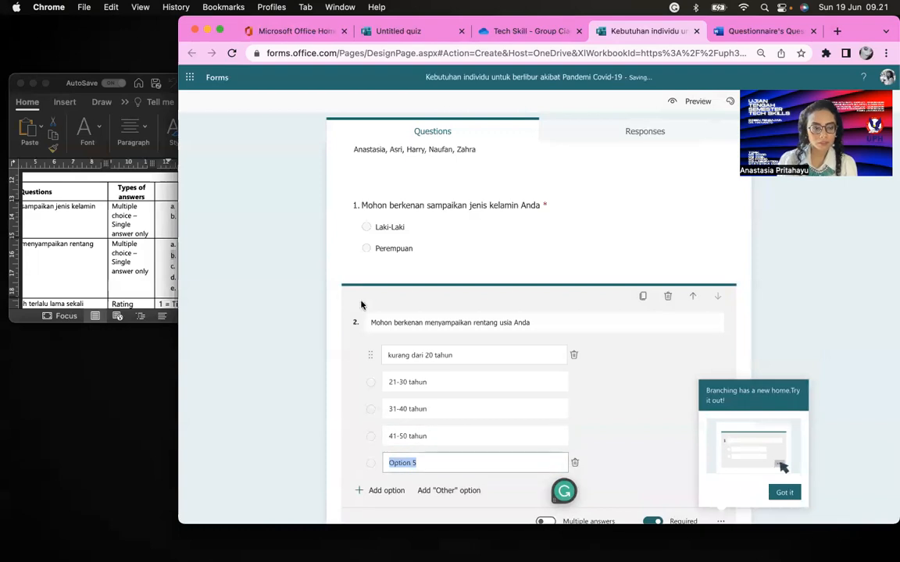
# Step: Enter "di atas 50 tahun" as question 2's fifth option, checking against the Word table
pyautogui.click(131, 294)
pyautogui.click(490, 412)
pyautogui.write('di atas 50 ')
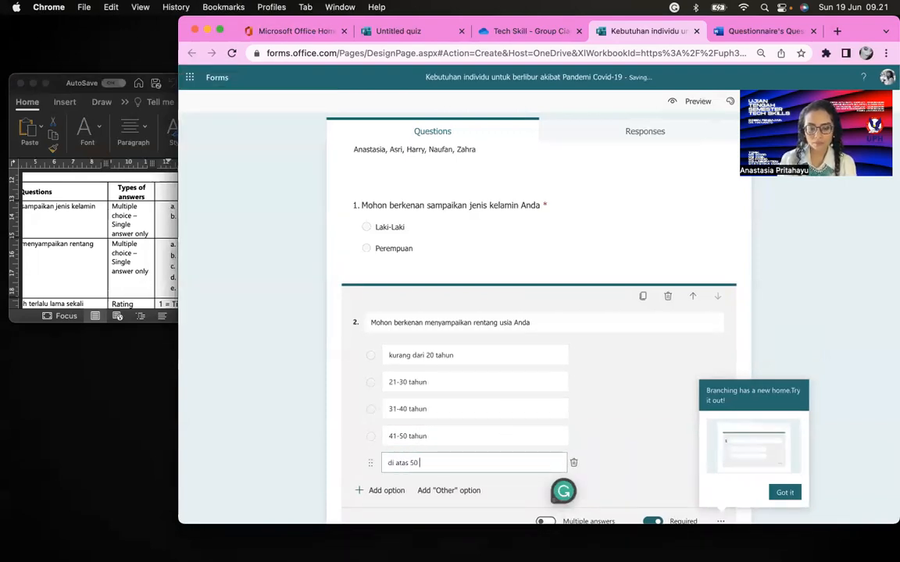
pyautogui.write('tahun')
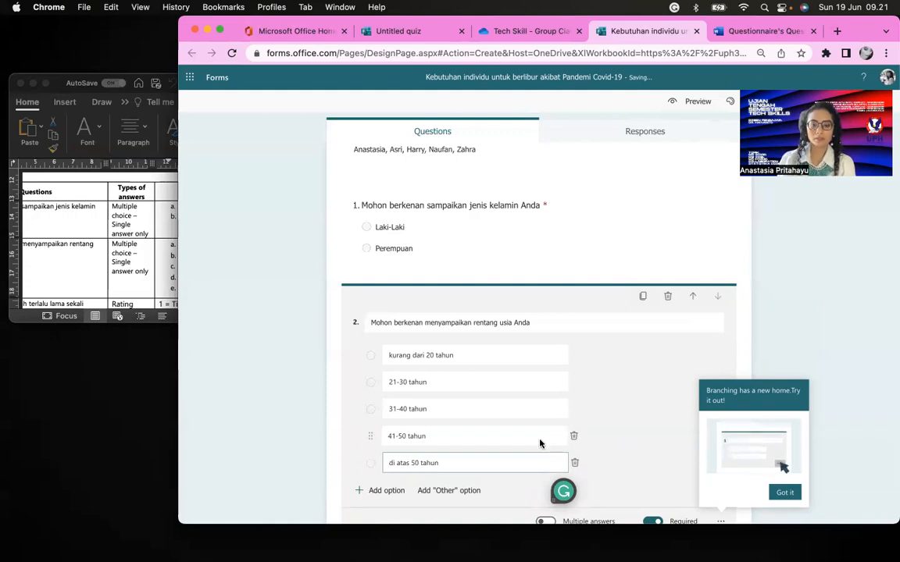
# Step: Review questions 1 and 2 and look over the additional settings of question 2
pyautogui.scroll(-2, 539, 443)
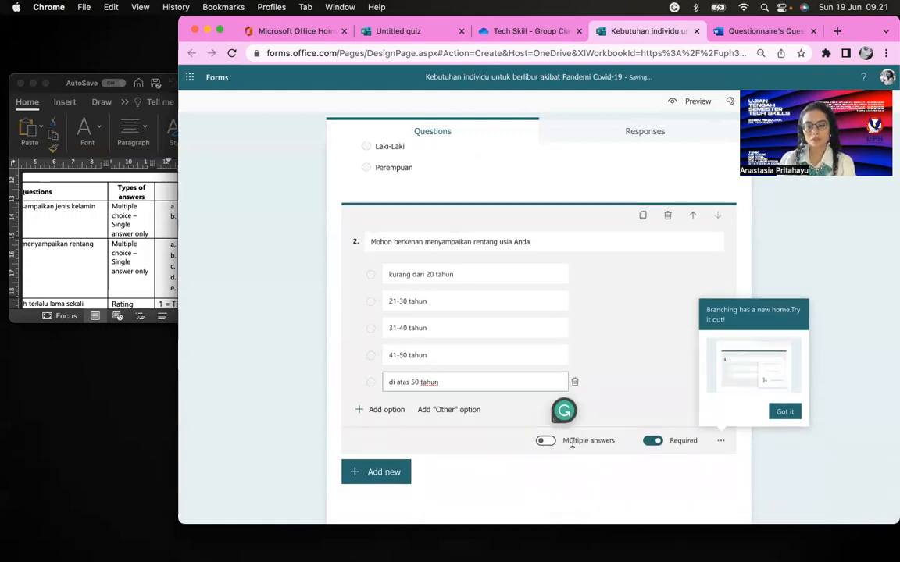
pyautogui.scroll(1, 585, 438)
pyautogui.scroll(-1, 602, 187)
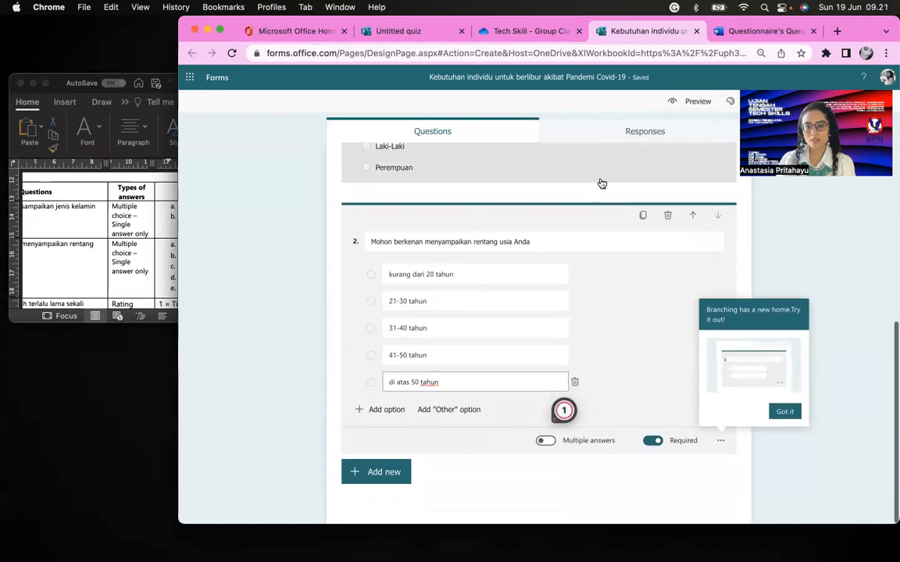
pyautogui.click(601, 184)
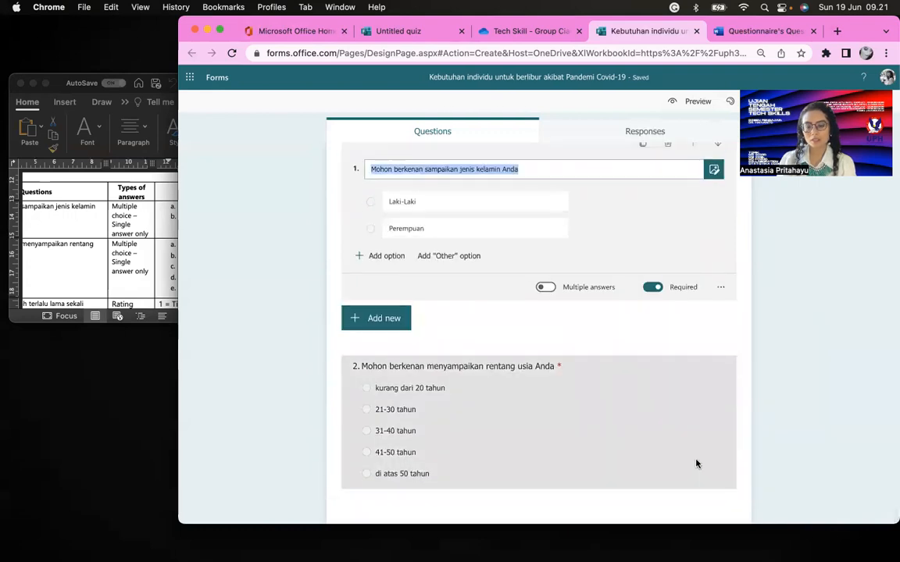
pyautogui.click(697, 464)
pyautogui.click(725, 441)
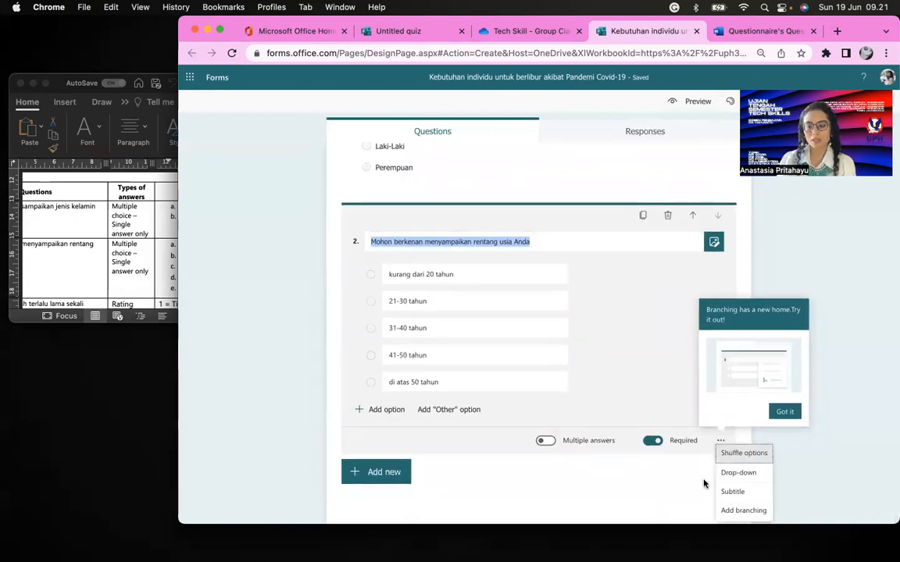
pyautogui.click(701, 482)
# Step: Add a Rating question and copy row 3's text, "Anda merasa sudah terlalu lama sekali terkungkung…", from the Word table as question 3
pyautogui.click(370, 472)
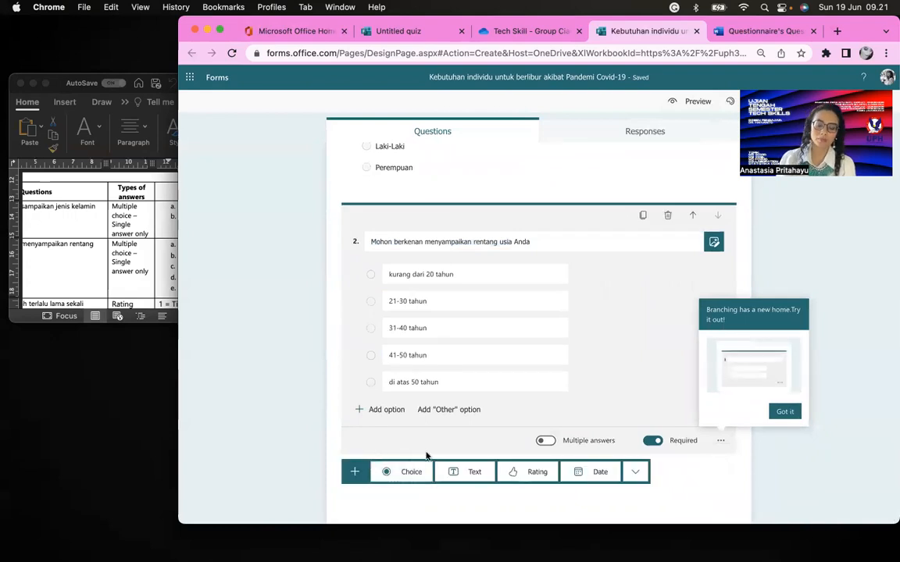
pyautogui.click(528, 474)
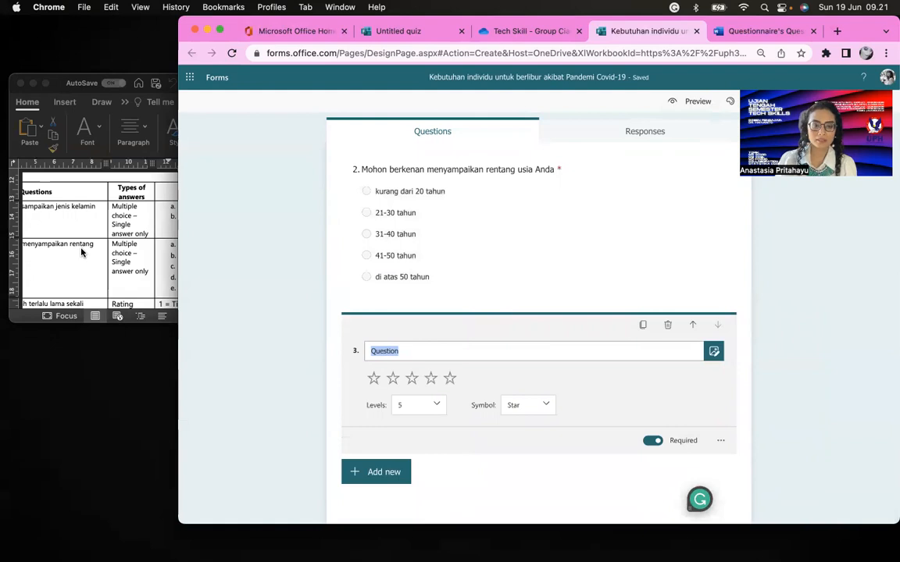
pyautogui.click(81, 249)
pyautogui.scroll(-3, 82, 249)
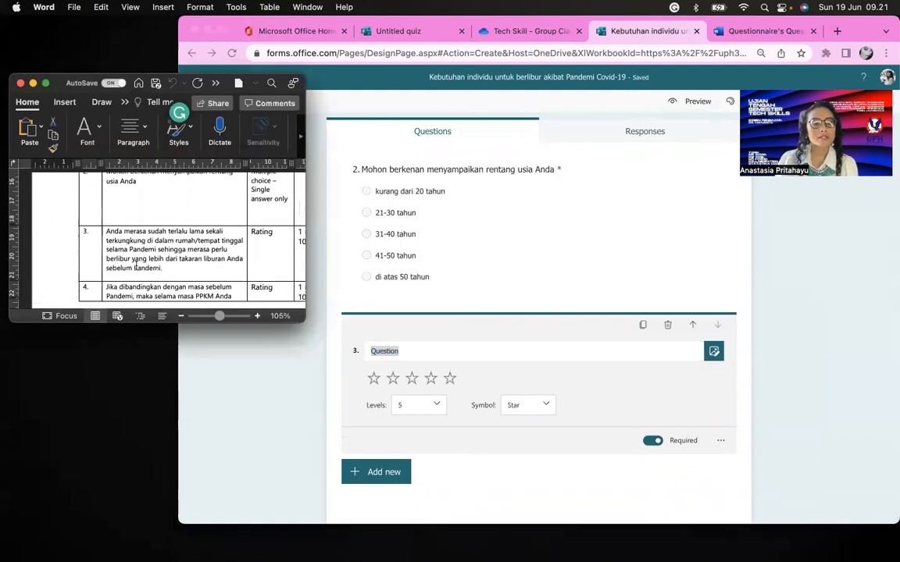
pyautogui.moveTo(165, 268); pyautogui.dragTo(96, 211)
pyautogui.press('super+c')
pyautogui.click(446, 377)
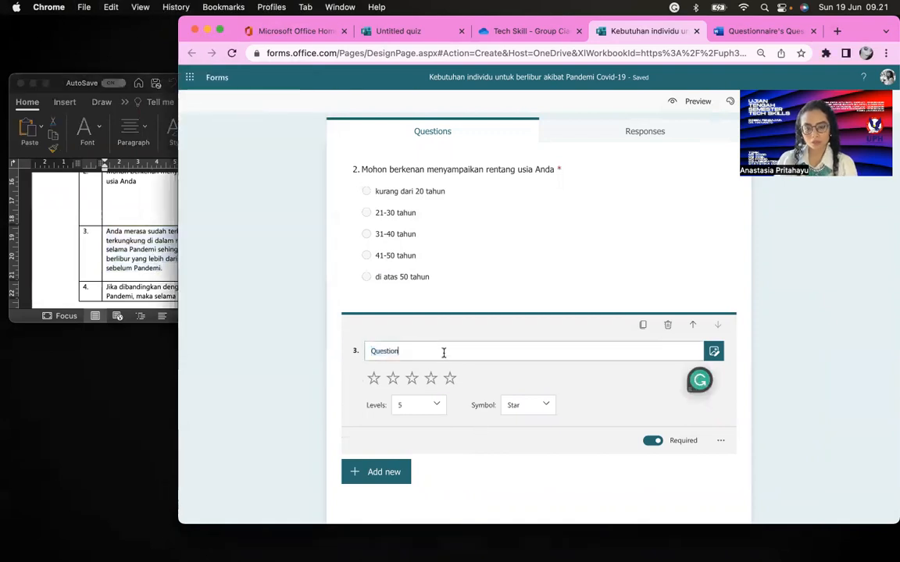
pyautogui.click(444, 353)
pyautogui.press('super+v')
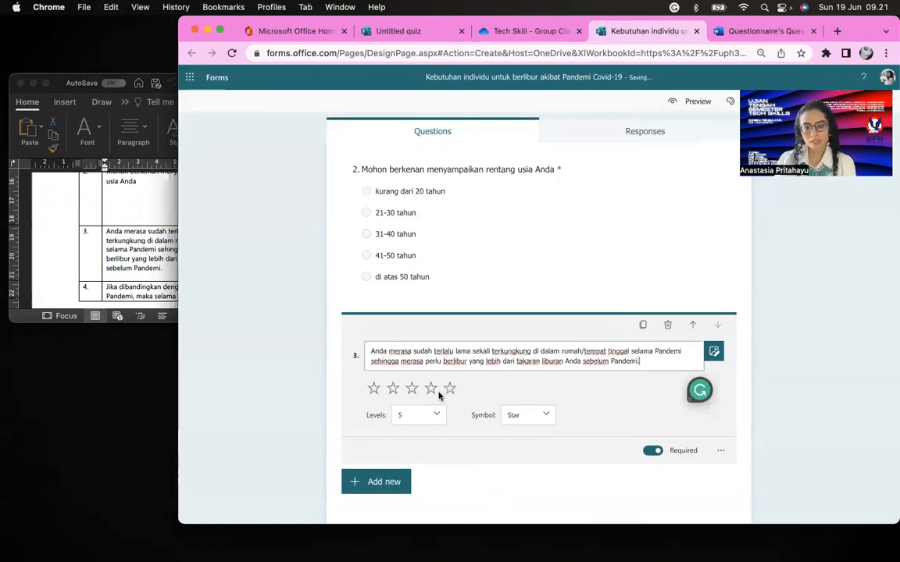
# Step: Set question 3's rating symbol to Number and its levels to 10
pyautogui.click(509, 416)
pyautogui.click(538, 436)
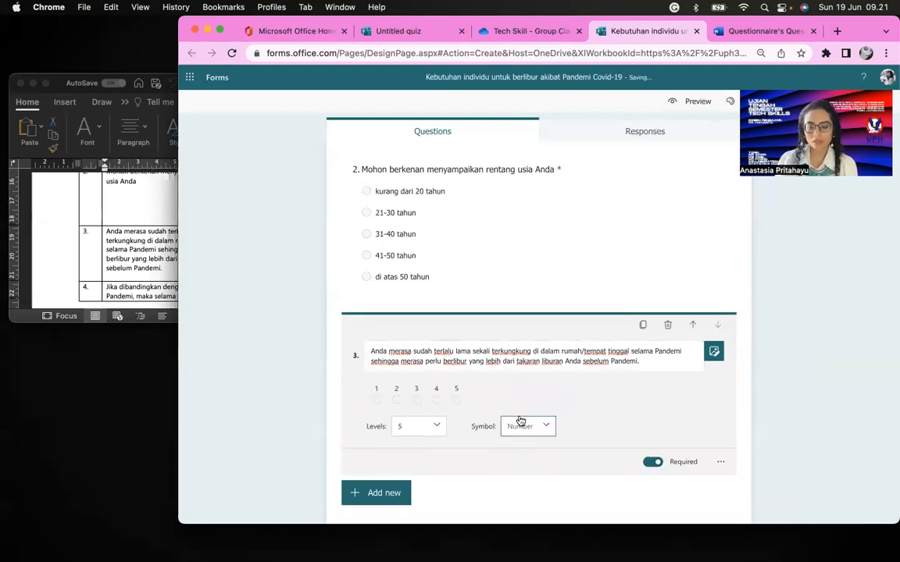
pyautogui.click(436, 405)
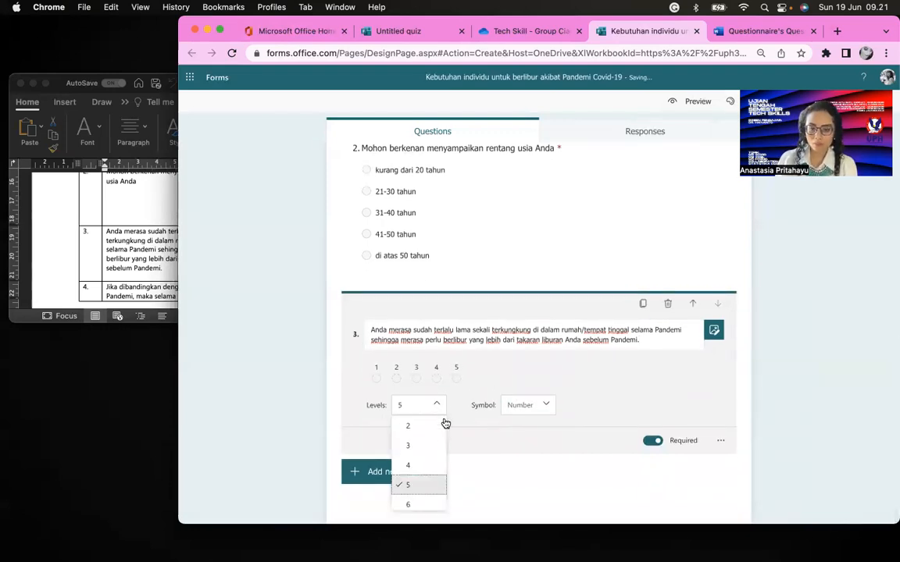
pyautogui.scroll(-2, 437, 437)
pyautogui.click(414, 501)
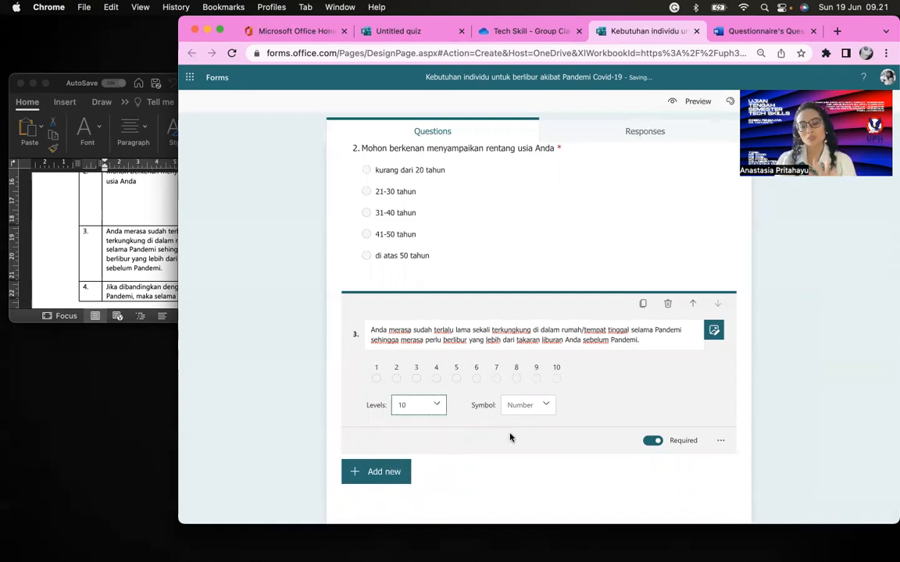
# Step: Turn on rating labels for question 3, naming level 1 "Tidak benar" and level 10 "Benar sekali"
pyautogui.click(720, 441)
pyautogui.click(728, 474)
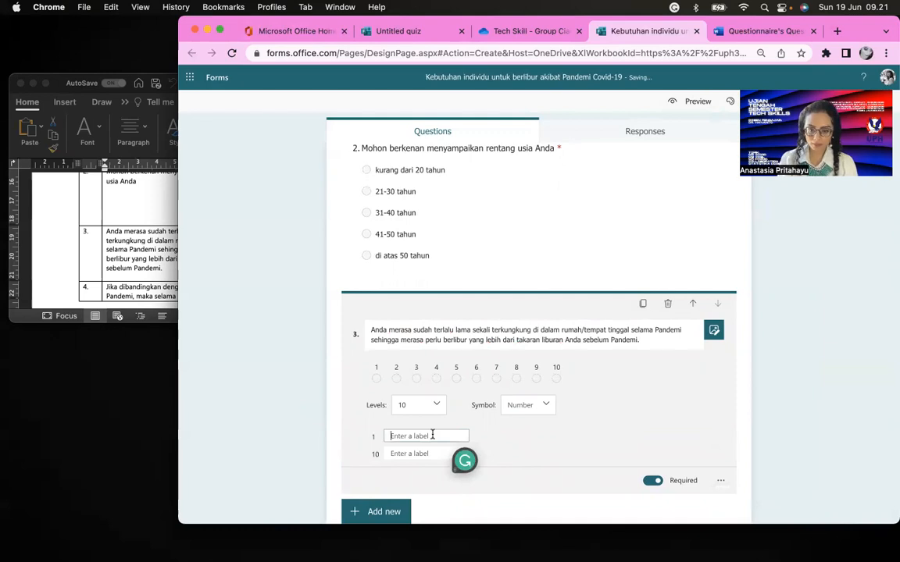
pyautogui.write('Tidak benar')
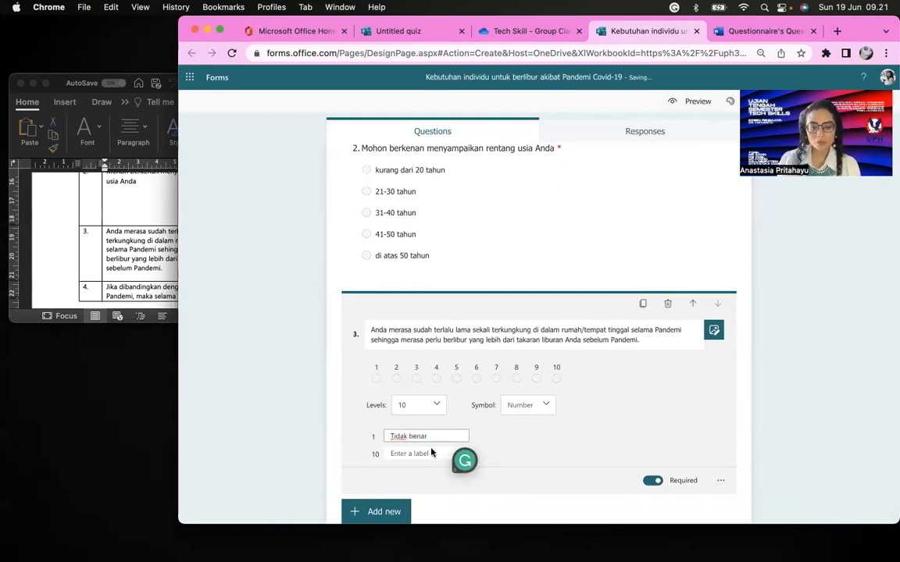
pyautogui.click(431, 452)
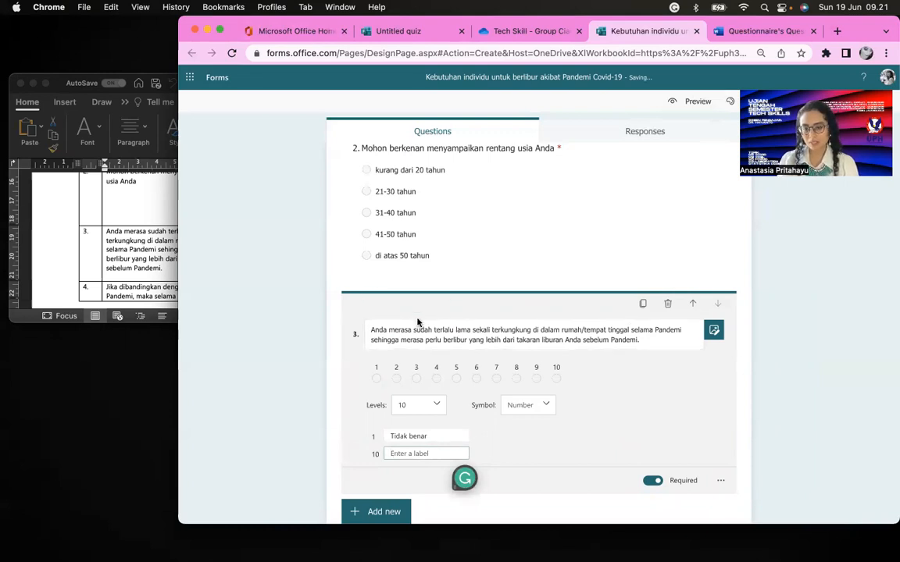
pyautogui.write('Be')
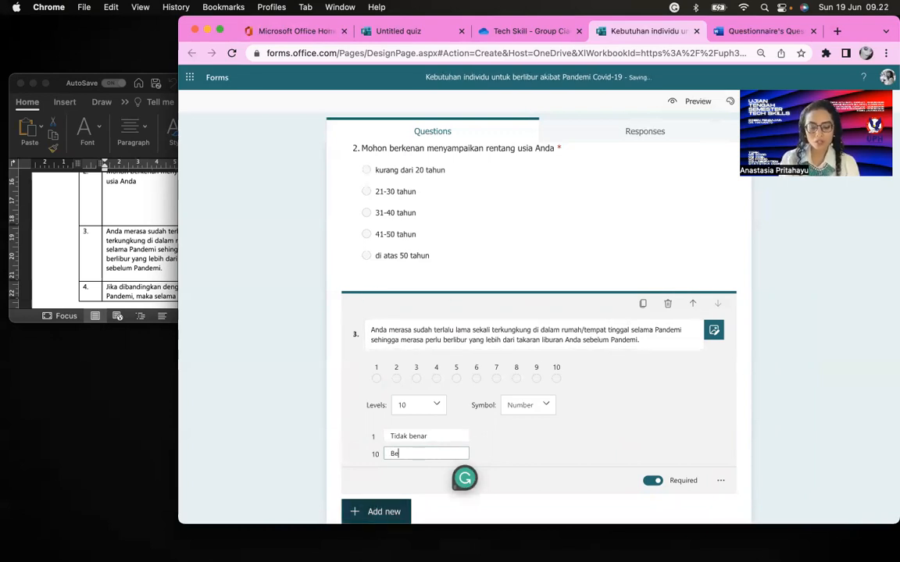
pyautogui.write('nar sekal')
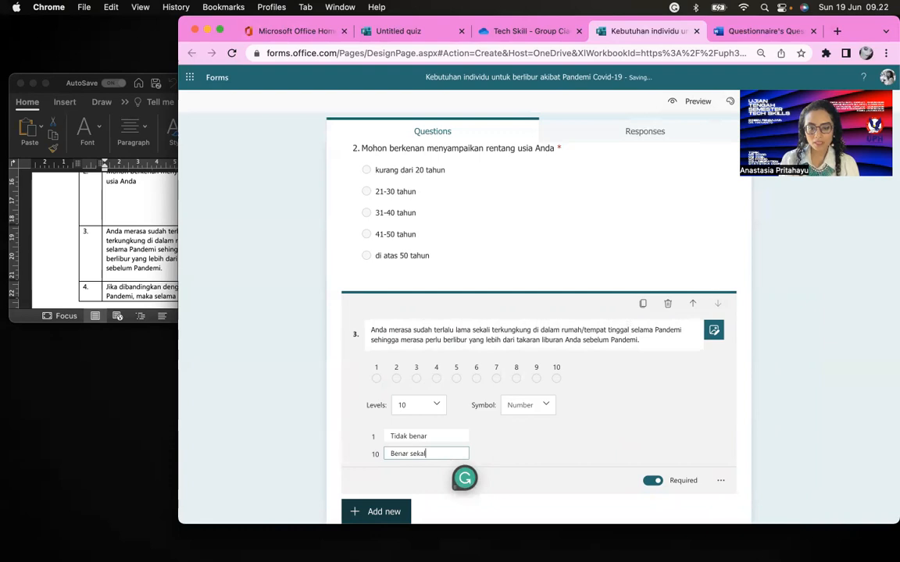
# Step: Add a fourth Rating question with the Word table's row 4 text, "Jika dibandingkan dengan masa sebelum Pandemi…", and remove the extra blank lines
pyautogui.scroll(-1, 506, 492)
pyautogui.click(401, 474)
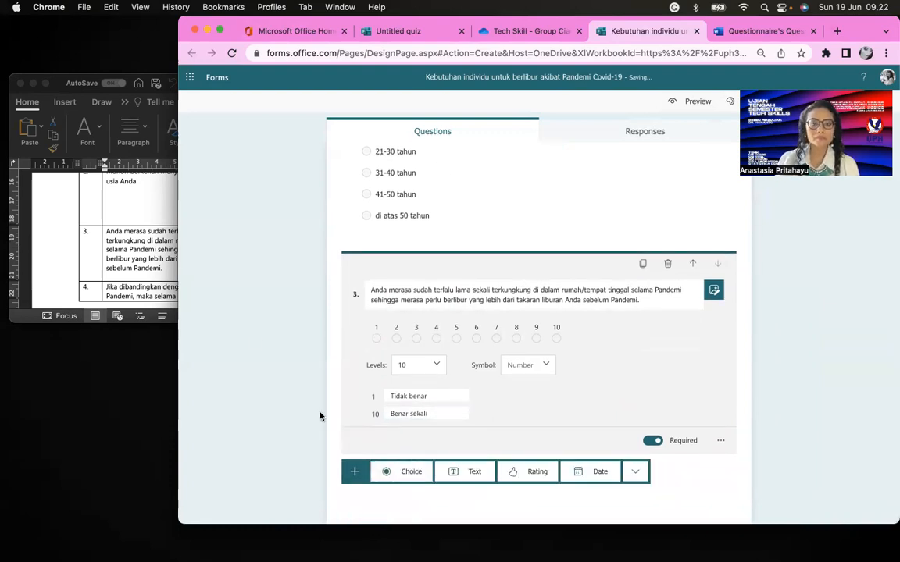
pyautogui.click(137, 247)
pyautogui.scroll(-5, 138, 247)
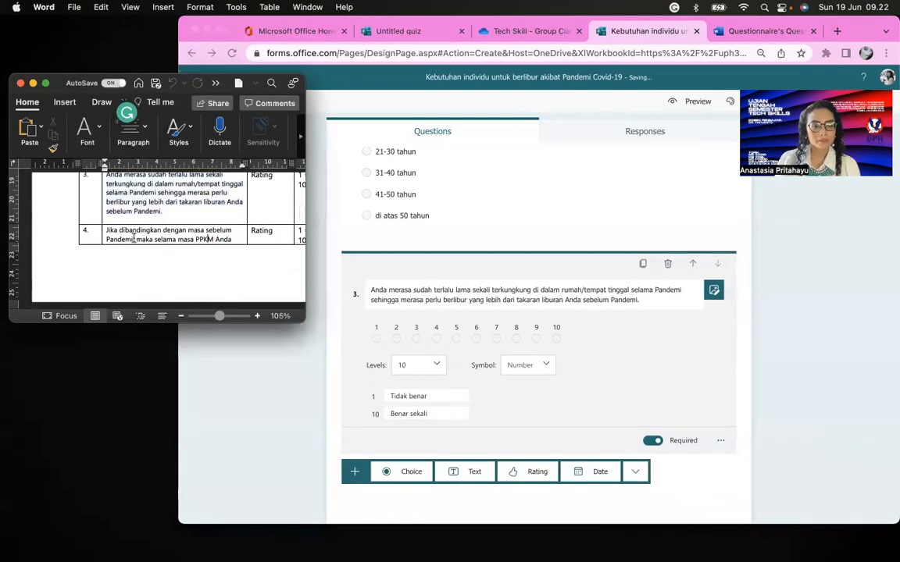
pyautogui.moveTo(105, 201); pyautogui.dragTo(129, 221)
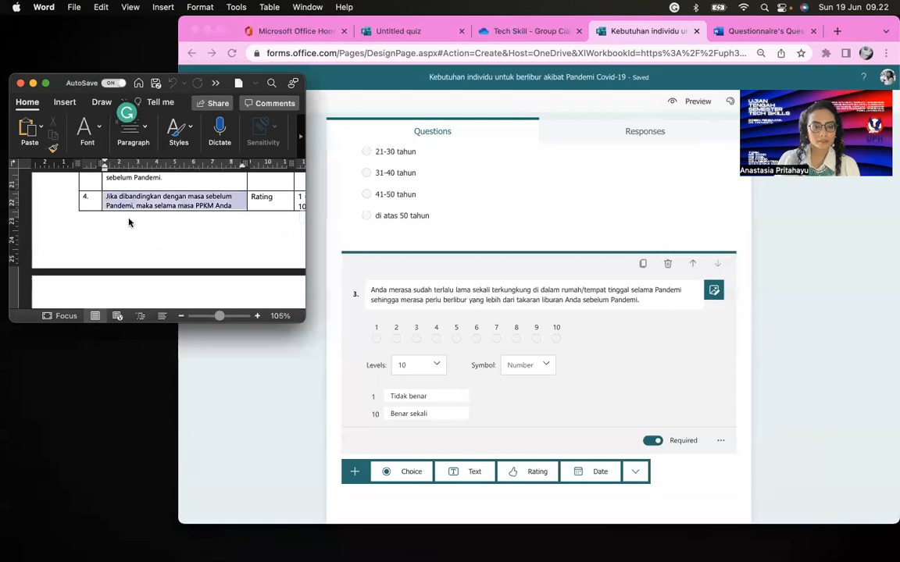
pyautogui.click(511, 324)
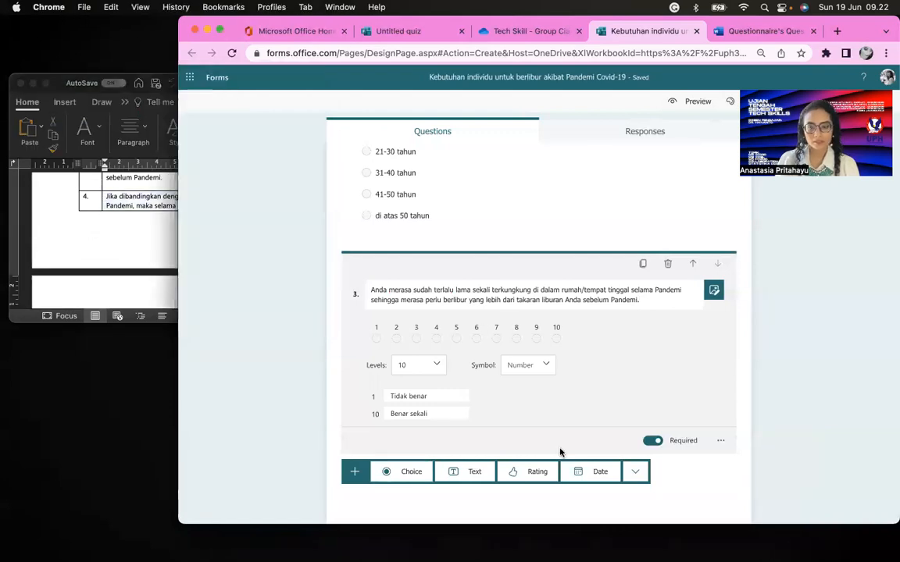
pyautogui.click(538, 472)
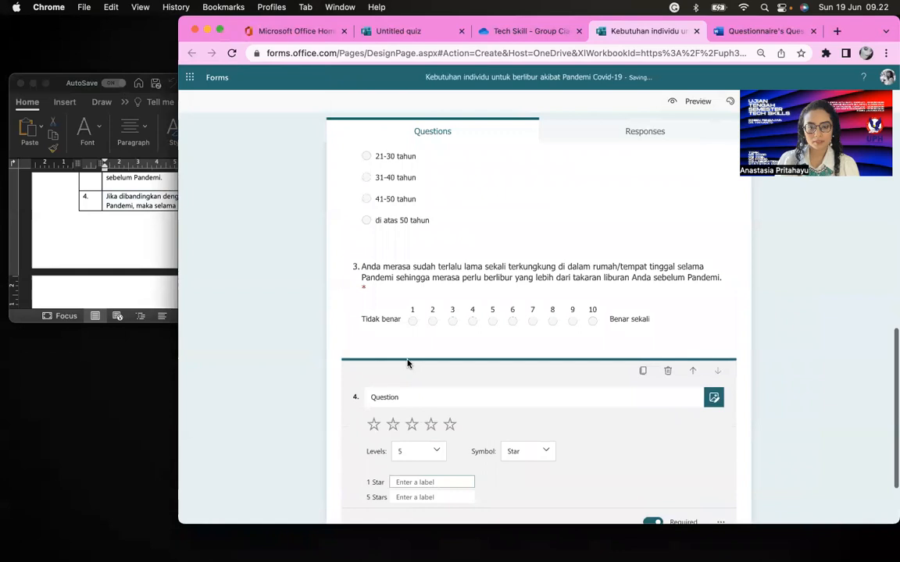
pyautogui.write('Jika dibandingkan dengan masa sebelum Pandemi, maka selama masa PPKM Anda lebih kerap membayangkan tempat-tempat yang ingin Anda kunjungi.')
pyautogui.scroll(-3, 420, 386)
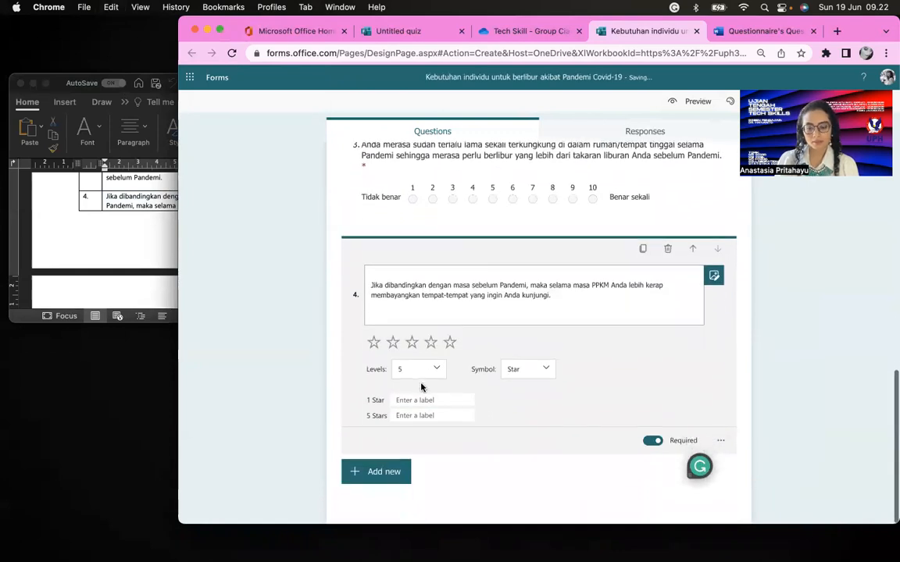
pyautogui.press('BackSpace')
pyautogui.press('Up')
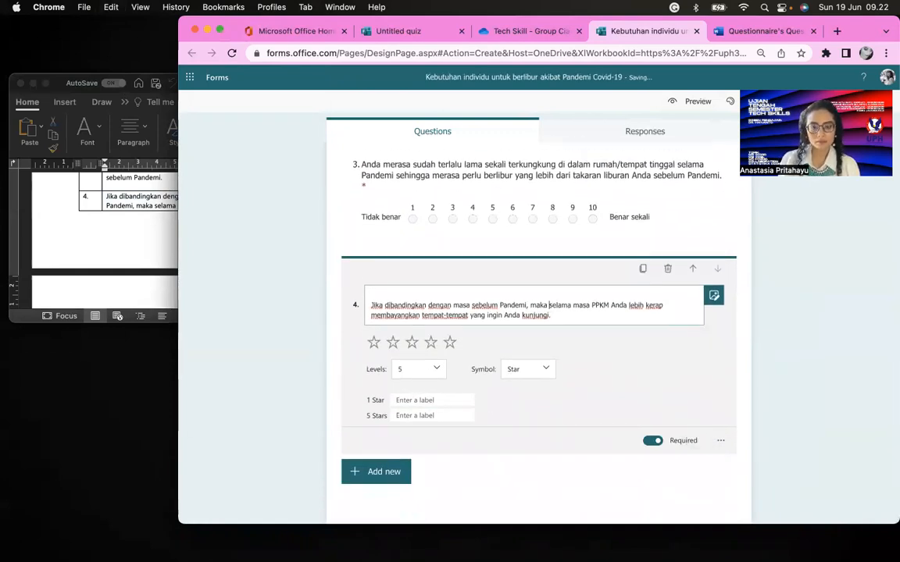
# Step: Set question 4's rating symbol to Number and its levels to 10
pyautogui.click(518, 369)
pyautogui.click(519, 387)
pyautogui.click(418, 381)
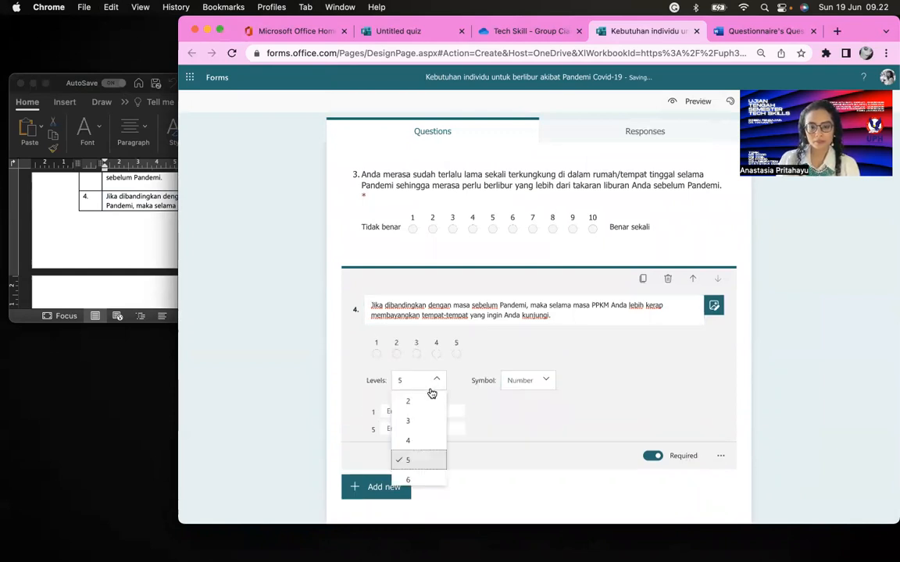
pyautogui.scroll(-2, 429, 446)
pyautogui.click(422, 478)
# Step: Label question 4's level 1 as "Tidak benar" and level 10 as "Benar"
pyautogui.click(425, 411)
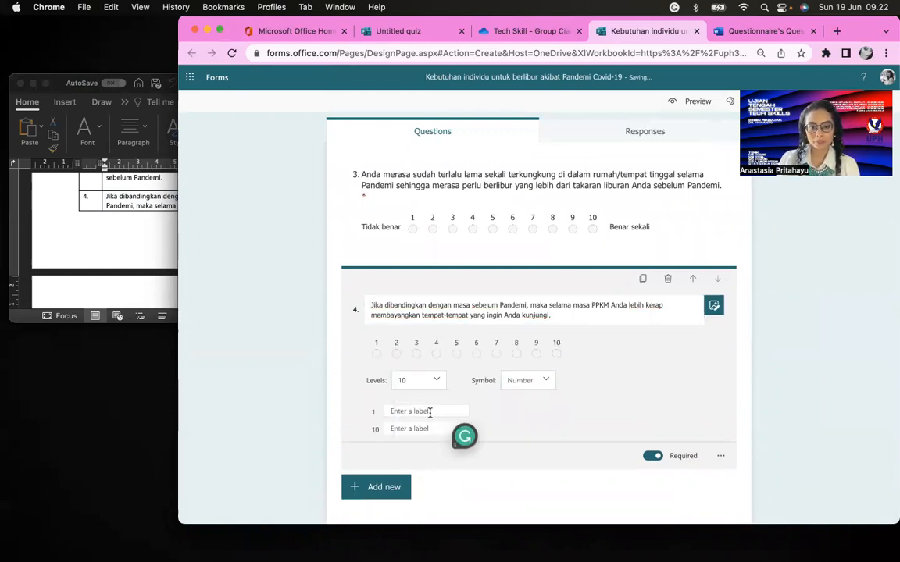
pyautogui.write('Tidak benar')
pyautogui.press('Tab')
pyautogui.write('BEn')
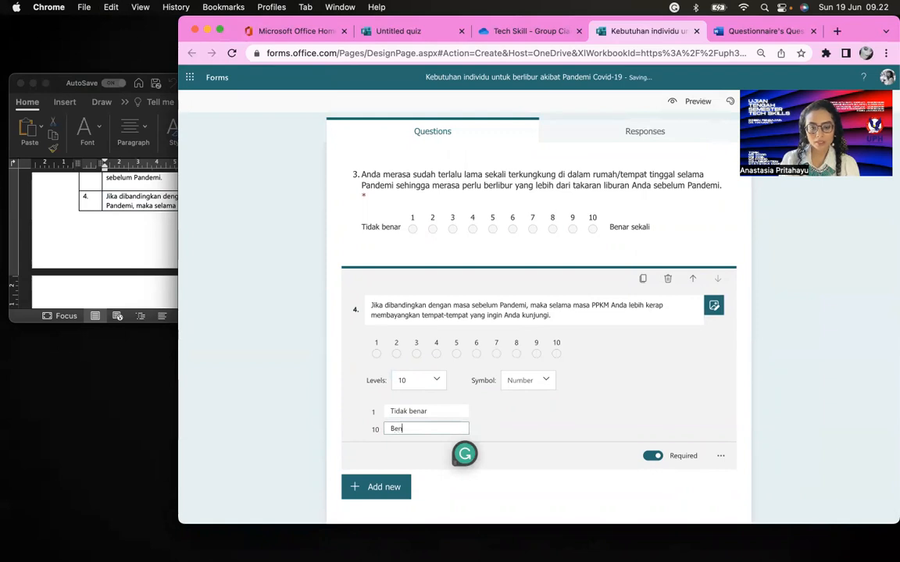
pyautogui.write('ar')
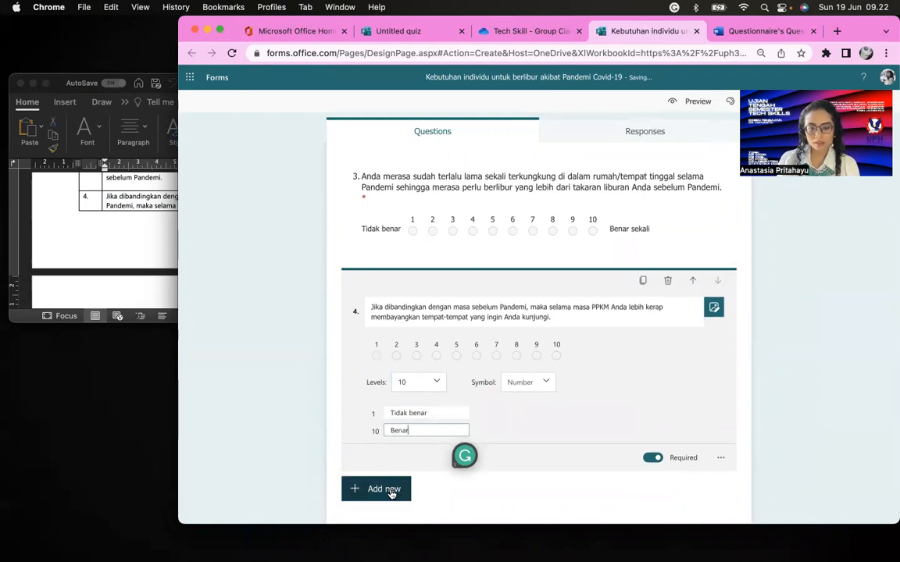
# Step: Add a fifth Rating question with the Word table's row 5 text, ending "…pernah Anda lakukan bersama keluarga."
pyautogui.click(388, 488)
pyautogui.click(518, 489)
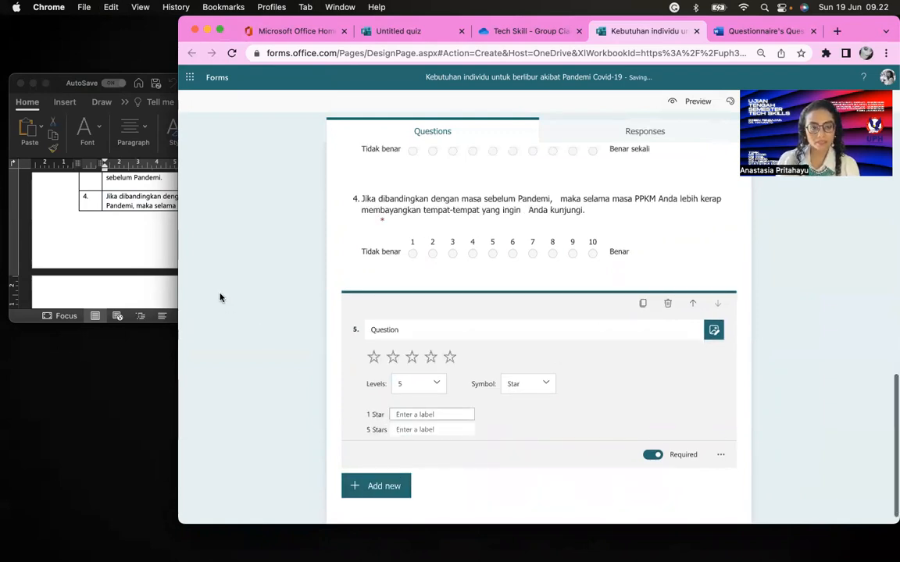
pyautogui.click(160, 219)
pyautogui.scroll(-2, 162, 239)
pyautogui.scroll(-3, 162, 239)
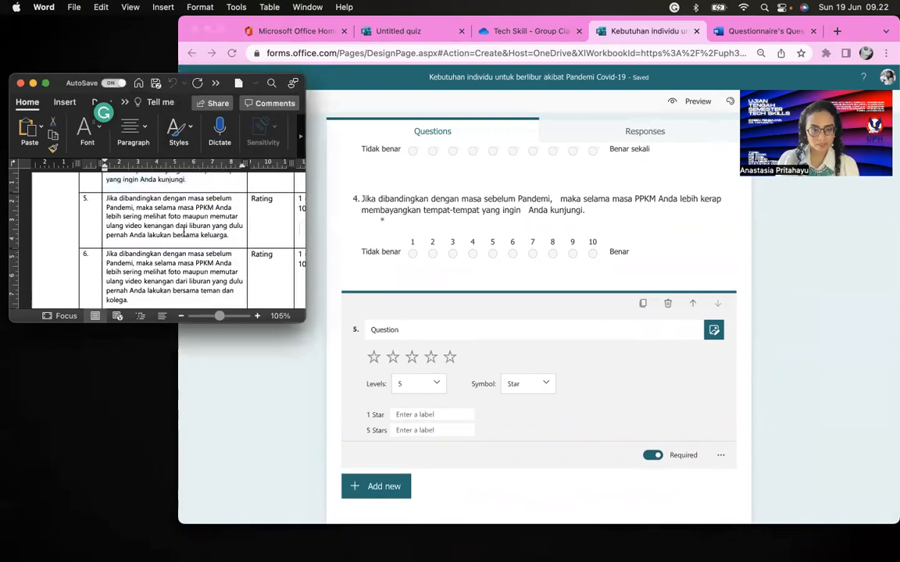
pyautogui.moveTo(228, 235); pyautogui.dragTo(111, 201)
pyautogui.press('super+c')
pyautogui.click(475, 370)
pyautogui.click(476, 333)
pyautogui.press('super+v')
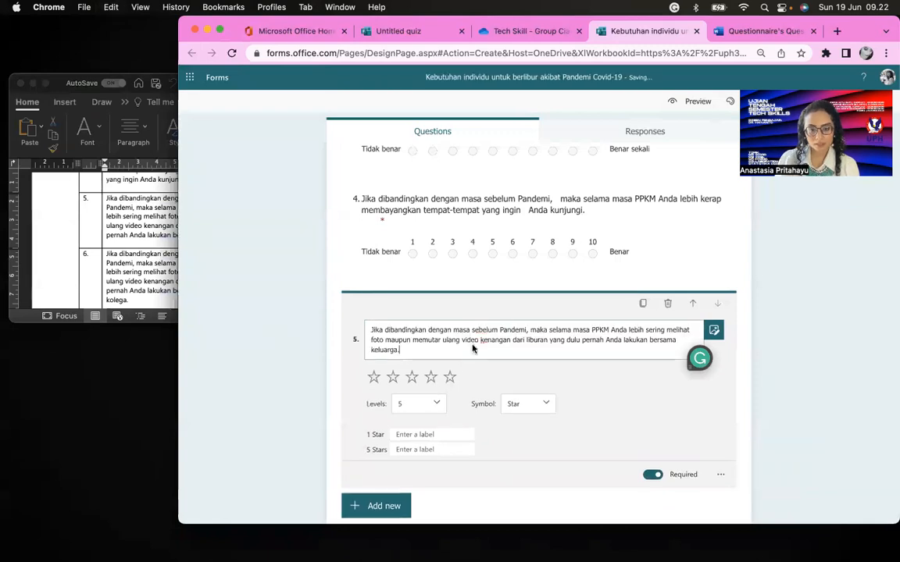
# Step: Set question 5's rating symbol to Number and its levels to 10
pyautogui.click(514, 405)
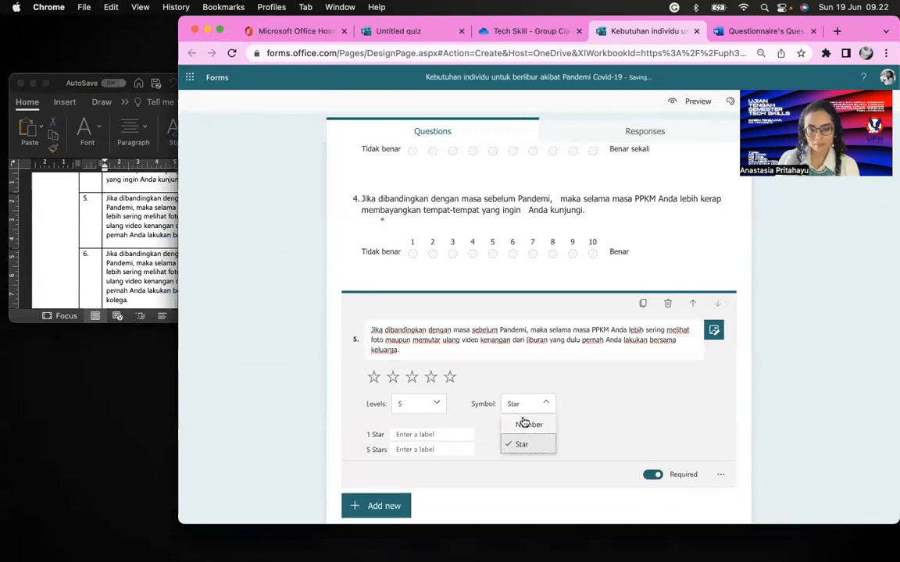
pyautogui.click(520, 422)
pyautogui.click(436, 416)
pyautogui.scroll(-3, 429, 437)
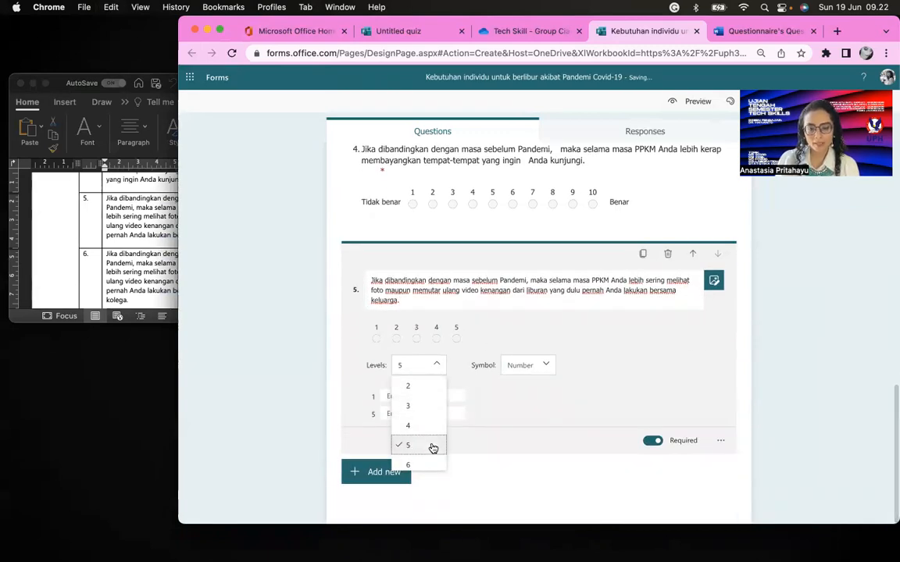
pyautogui.click(427, 459)
# Step: Label question 5's level 1 as "Tidak benar" and level 10 as "Benar sekali"
pyautogui.click(438, 395)
pyautogui.write('Tidak benar')
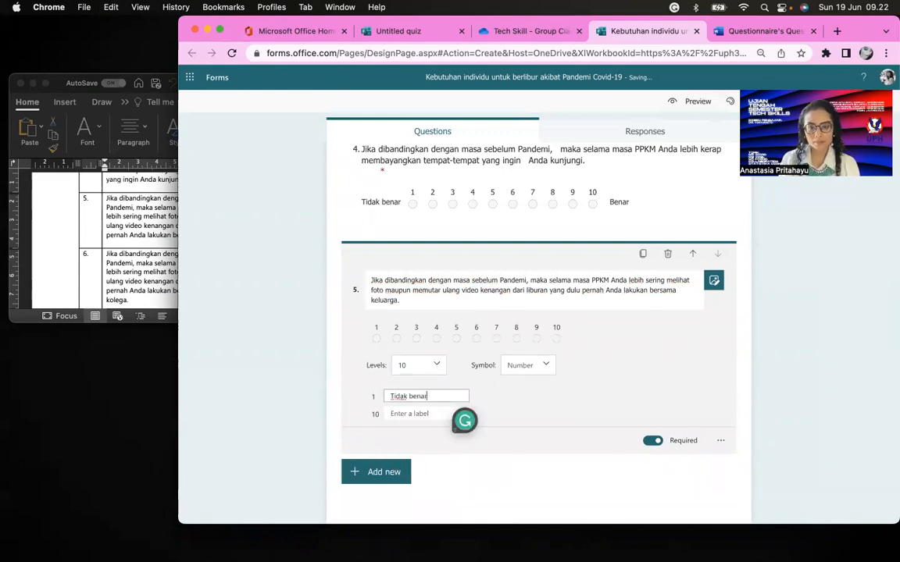
pyautogui.press('Tab')
pyautogui.write('Benar seka')
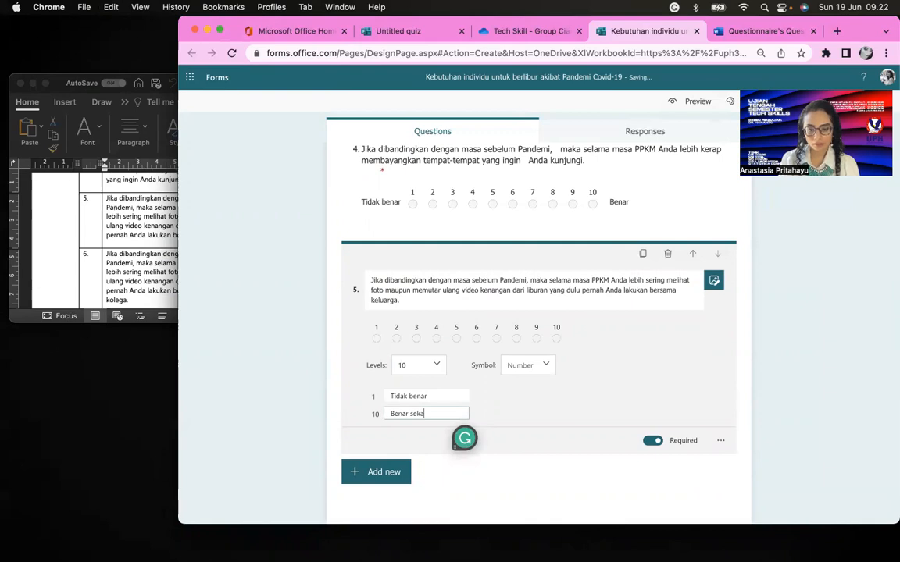
# Step: Add a sixth Rating question with the Word table's row 6 text, ending "…lakukan bersama teman dan kolega."
pyautogui.click(394, 471)
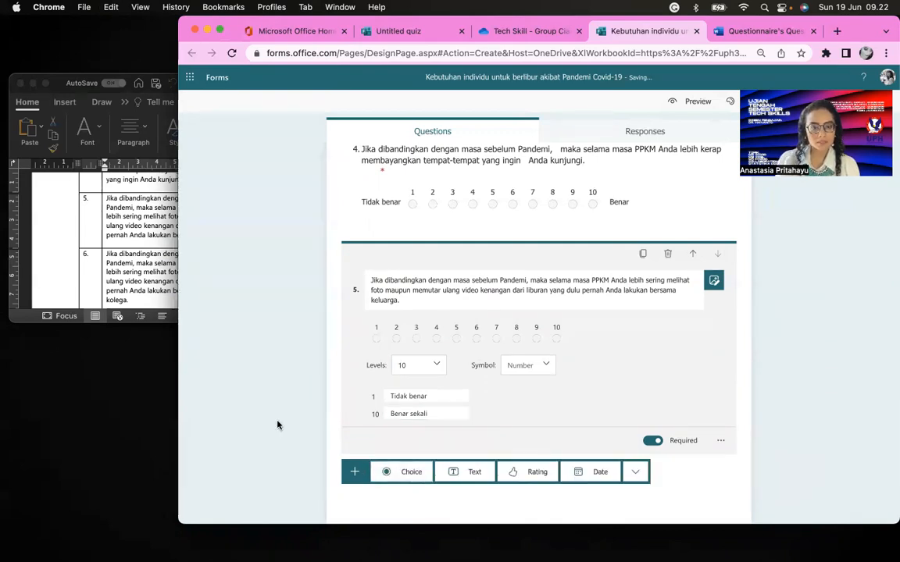
pyautogui.tripleClick(122, 221)
pyautogui.scroll(-3, 132, 223)
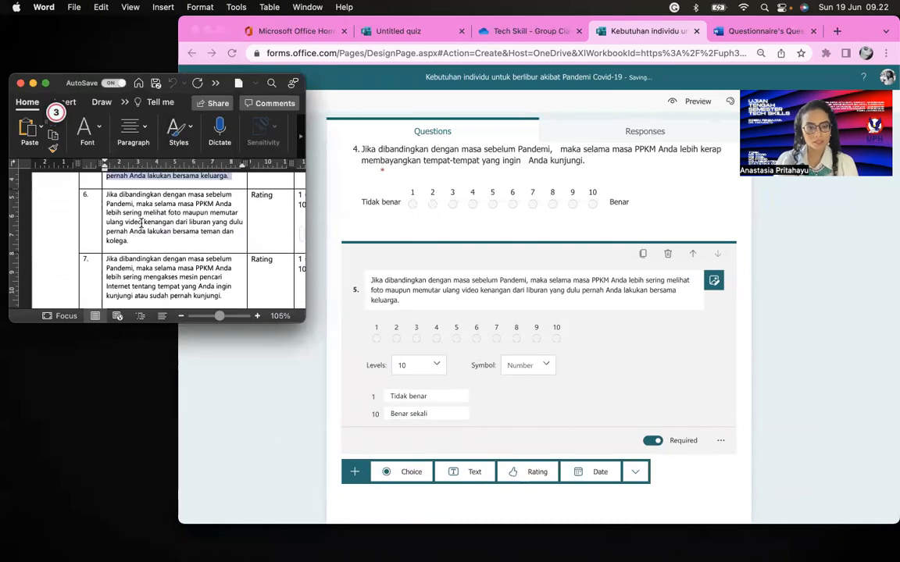
pyautogui.moveTo(142, 236); pyautogui.dragTo(122, 206)
pyautogui.moveTo(110, 197); pyautogui.dragTo(108, 196)
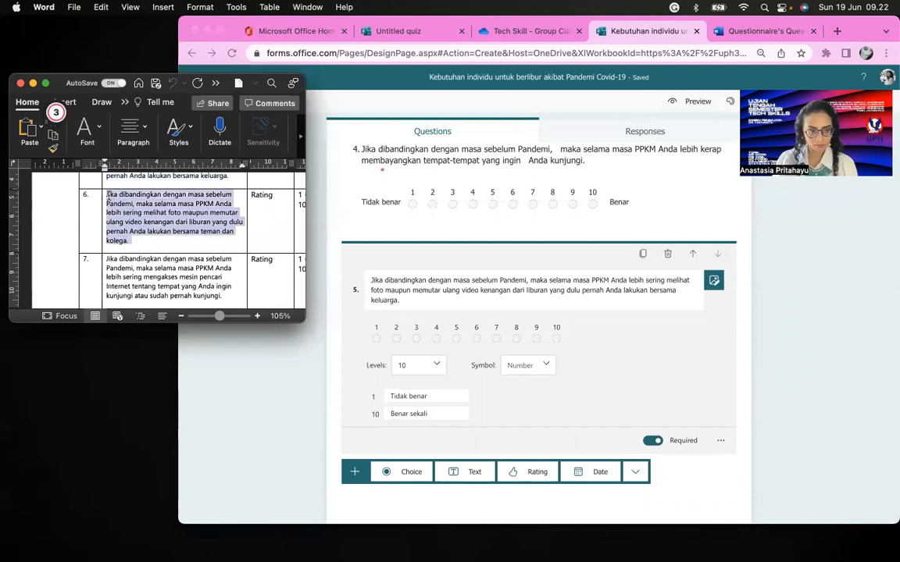
pyautogui.click(585, 318)
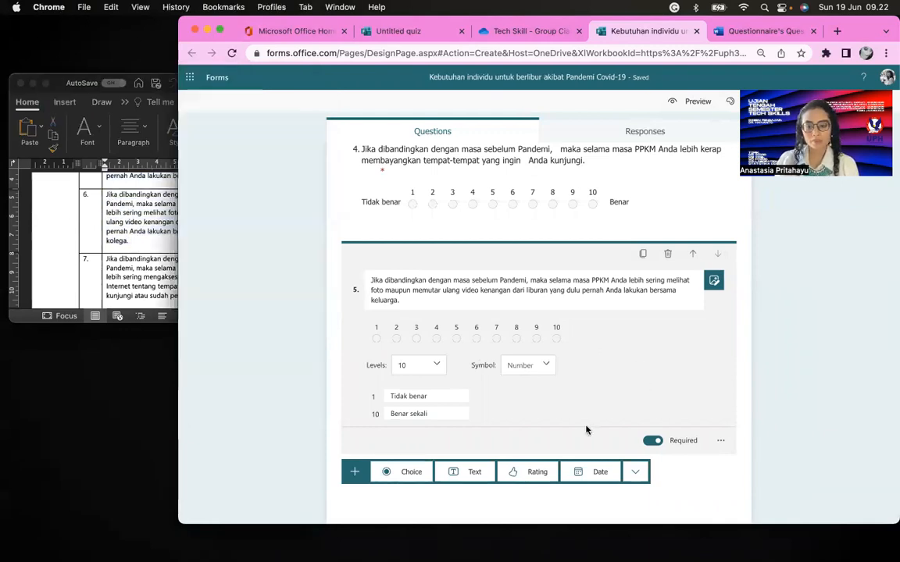
pyautogui.click(531, 471)
pyautogui.click(561, 318)
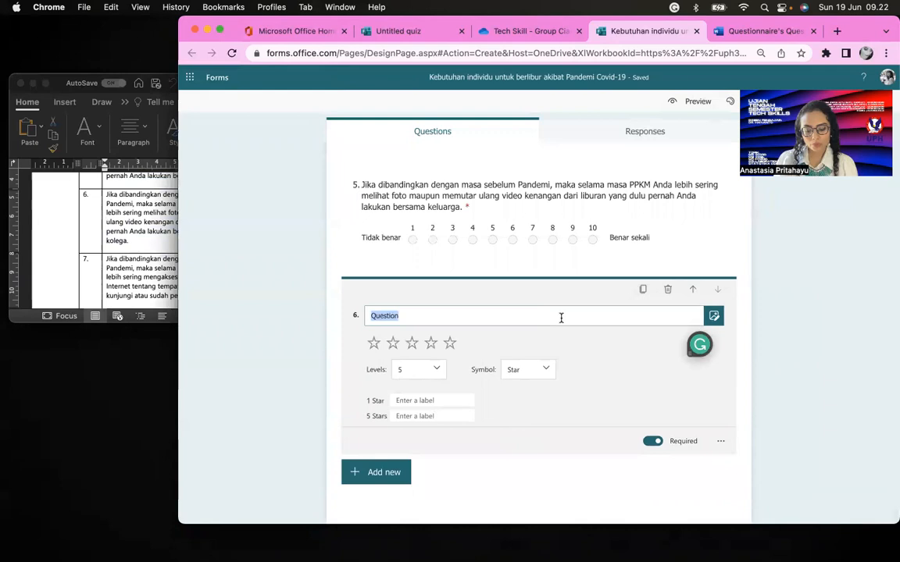
pyautogui.press('super+v')
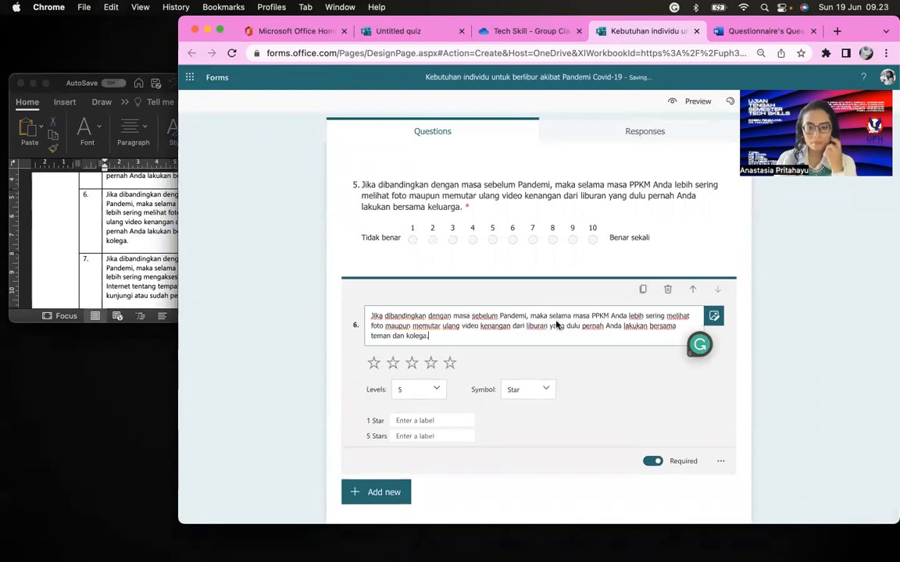
# Step: Set question 6's rating symbol to Number and its levels to 10
pyautogui.click(524, 389)
pyautogui.click(523, 412)
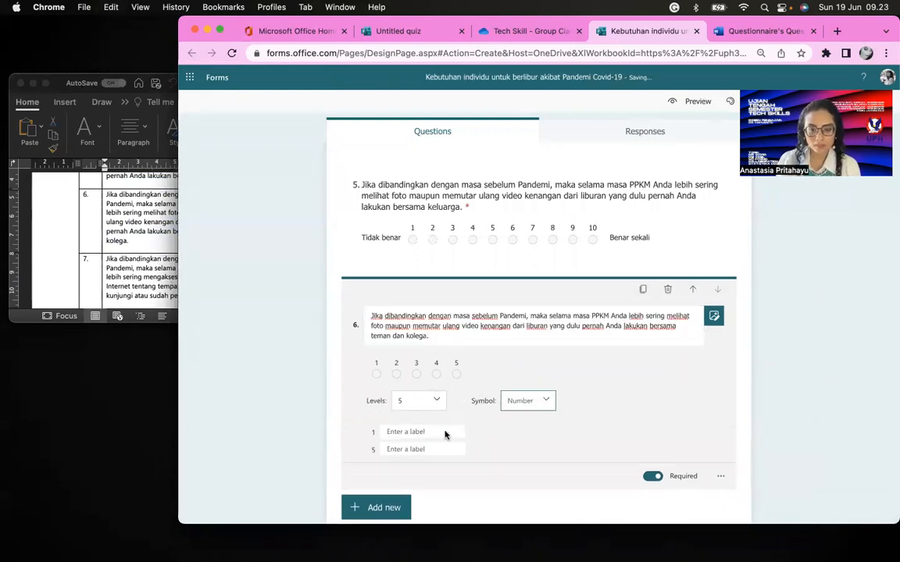
pyautogui.click(414, 401)
pyautogui.scroll(-3, 427, 449)
pyautogui.click(423, 493)
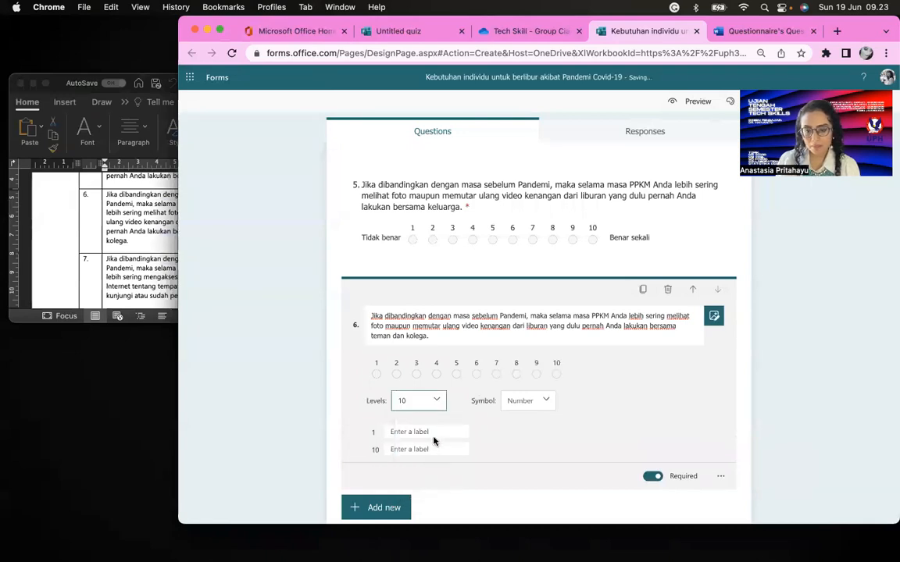
# Step: Label question 6's level 1 as "Tidak benar" and level 10 as "Benar sekali"
pyautogui.click(433, 431)
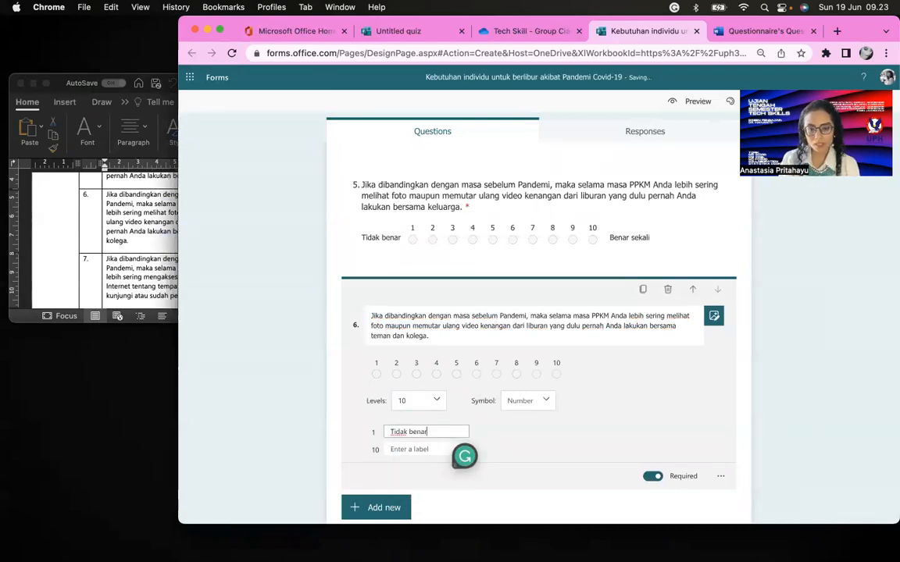
pyautogui.press('Tab')
pyautogui.write('Benar sekali')
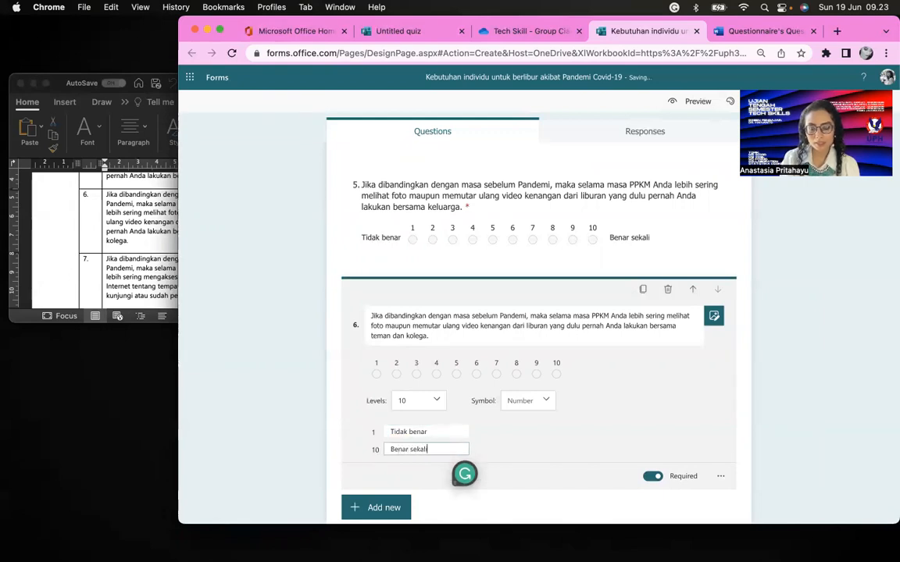
# Step: Add a seventh Rating question with the Word table's row 7 text about "mengakses mesin pencari Internet"
pyautogui.click(400, 502)
pyautogui.tripleClick(137, 248)
pyautogui.scroll(-2, 193, 243)
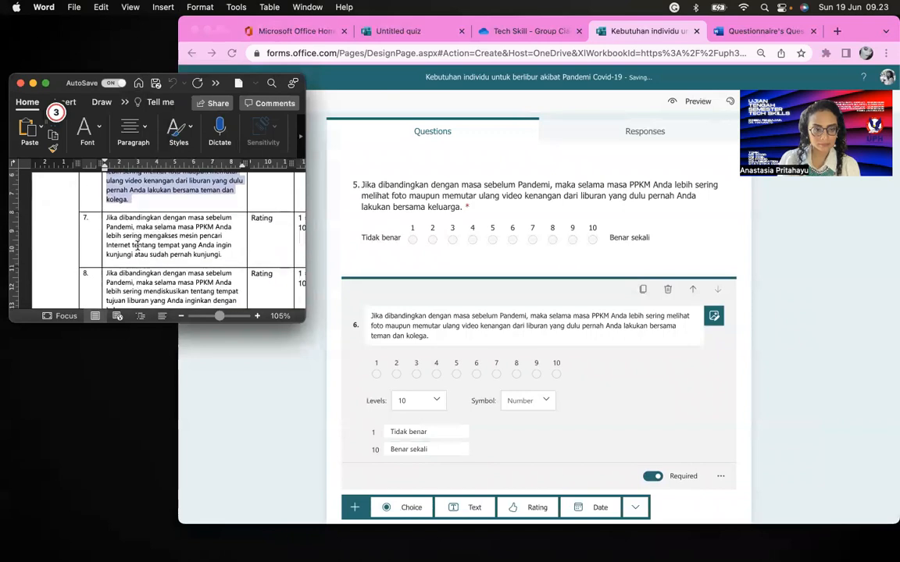
pyautogui.scroll(2, 203, 258)
pyautogui.moveTo(229, 290); pyautogui.dragTo(107, 251)
pyautogui.press('super+c')
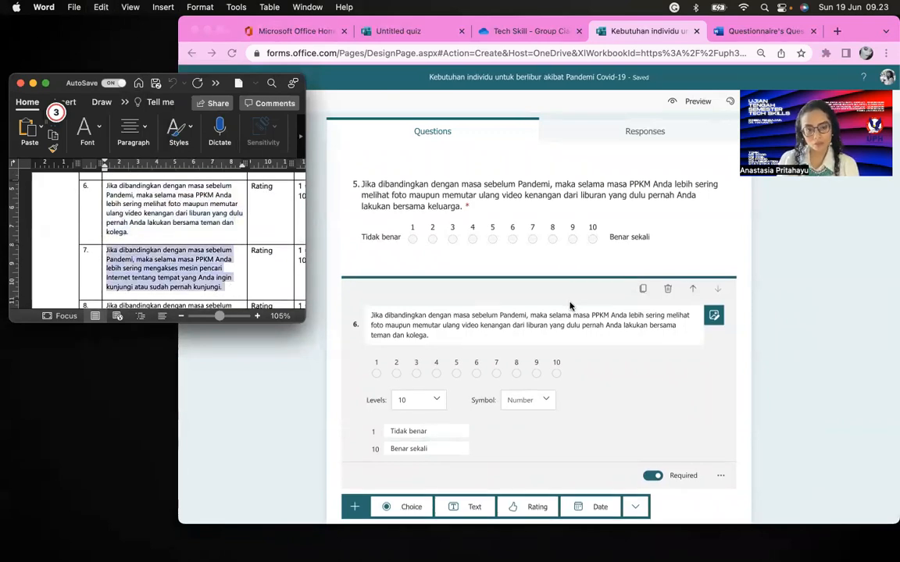
pyautogui.scroll(-1, 539, 390)
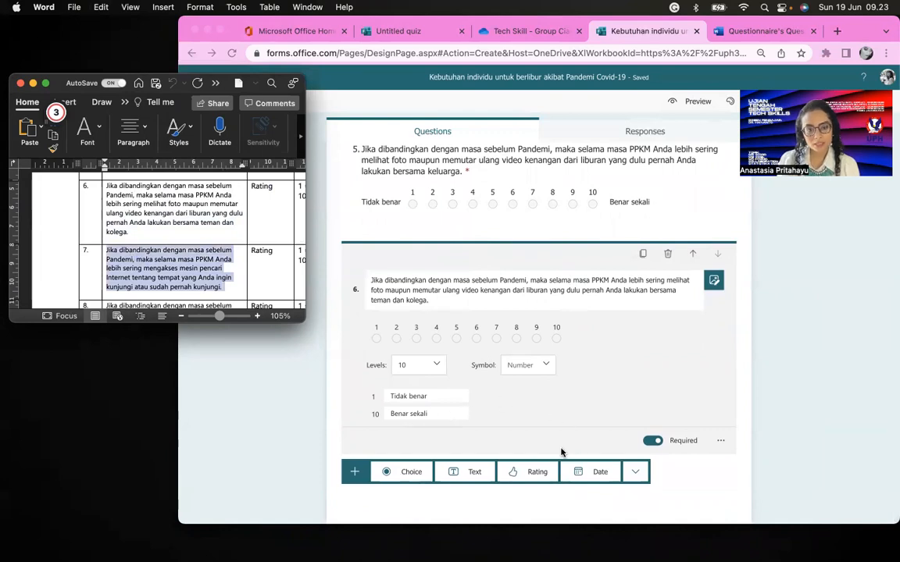
pyautogui.click(546, 477)
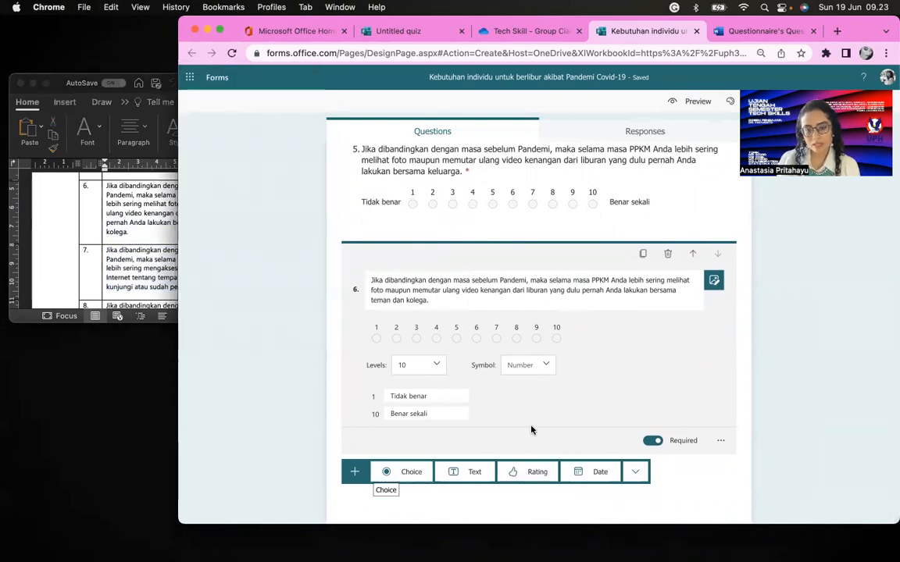
pyautogui.click(539, 474)
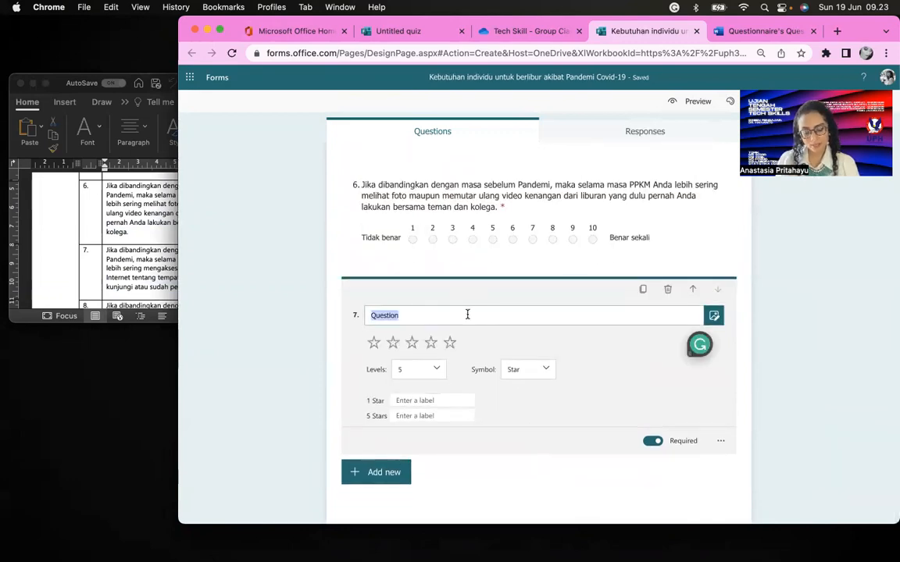
pyautogui.press('super+v')
# Step: Set question 7's rating symbol to Number and its levels to 10
pyautogui.click(528, 389)
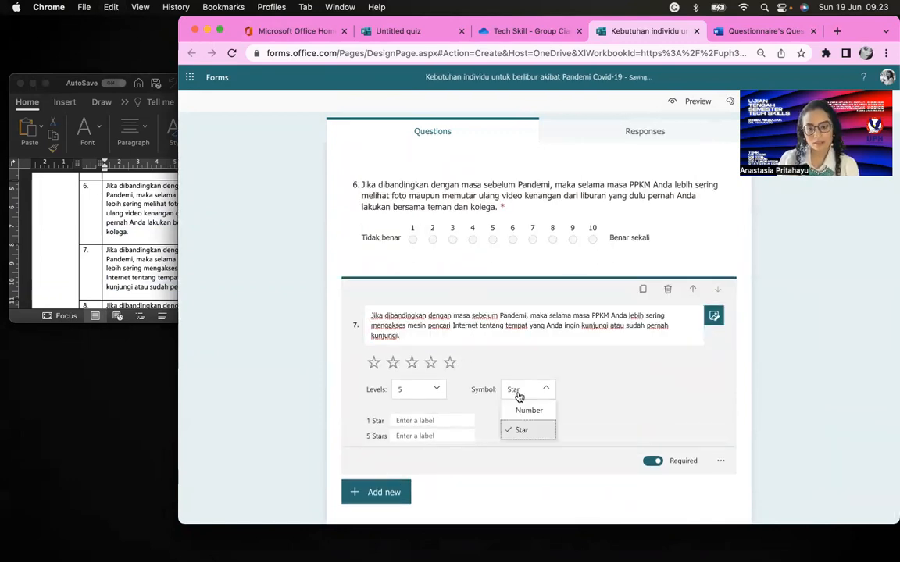
pyautogui.click(528, 410)
pyautogui.click(414, 400)
pyautogui.scroll(-3, 430, 484)
pyautogui.click(410, 497)
# Step: Label question 7's level 1 as "Tidak benar" and level 10 as "Benar sekali"
pyautogui.scroll(-1, 416, 345)
pyautogui.click(453, 396)
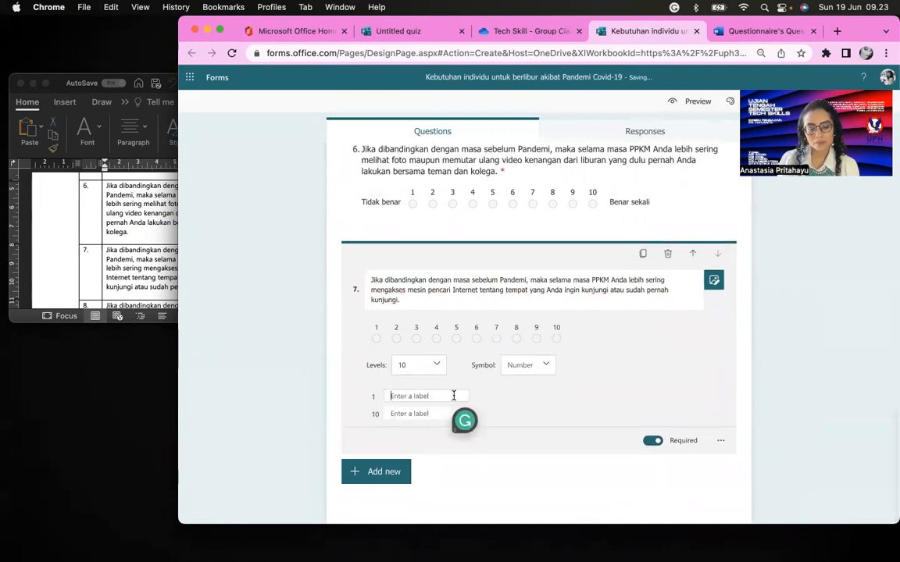
pyautogui.write('Tidak benar')
pyautogui.press('Tab')
pyautogui.write('Ben')
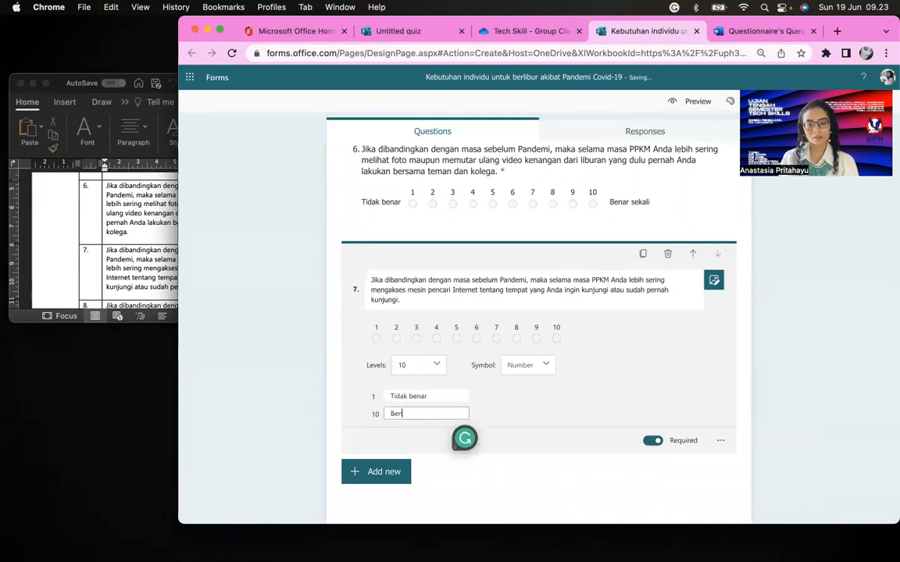
pyautogui.write('ar sekali')
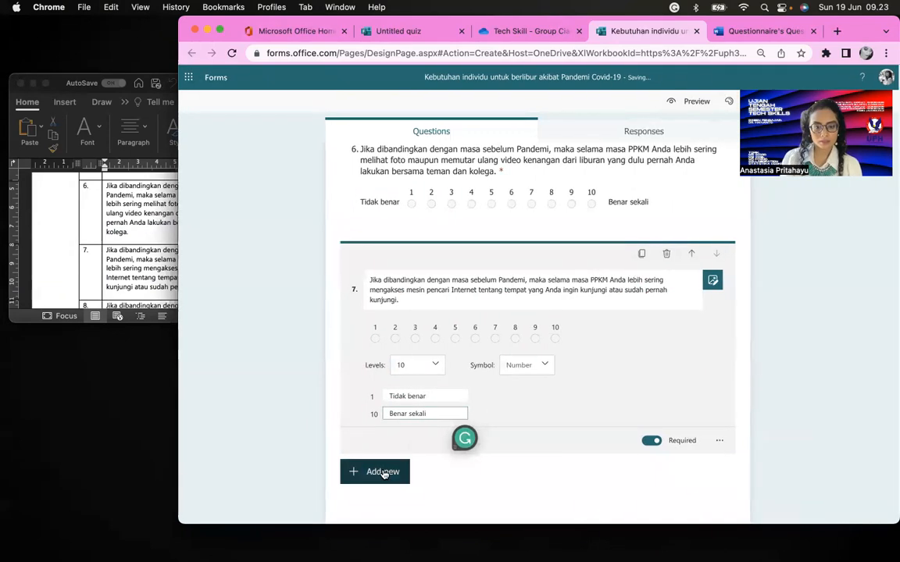
# Step: Add an eighth Rating question with the Word table's row 8 text, ending "…tujuan liburan yang Anda inginkan dengan keluarga."
pyautogui.click(382, 473)
pyautogui.click(136, 225)
pyautogui.scroll(-5, 149, 238)
pyautogui.scroll(5, 150, 243)
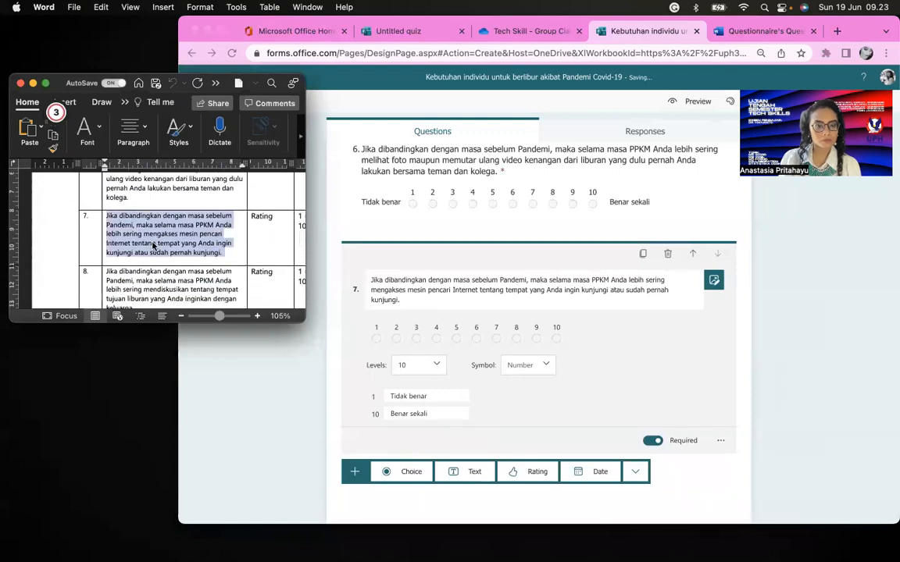
pyautogui.scroll(-1, 153, 243)
pyautogui.click(153, 243)
pyautogui.moveTo(141, 277); pyautogui.dragTo(105, 244)
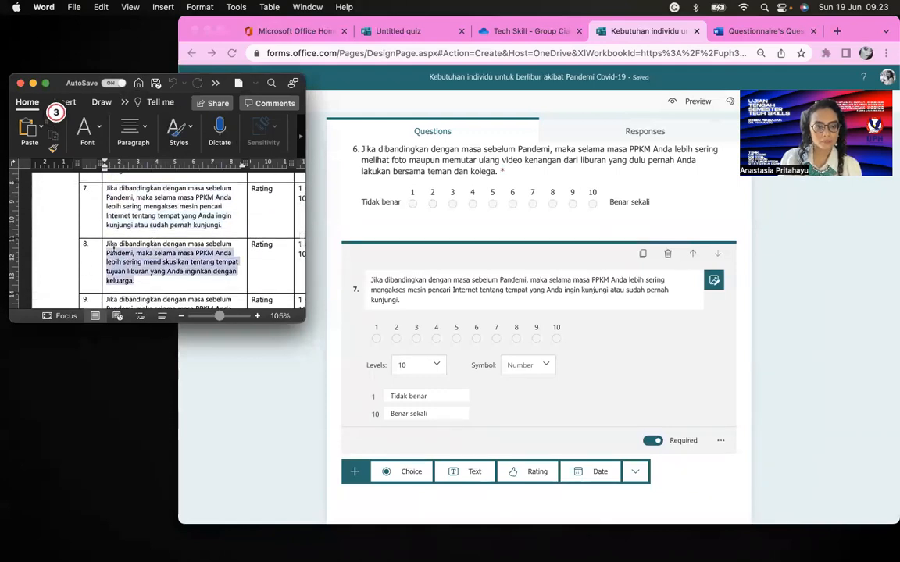
pyautogui.press('super+c')
pyautogui.click(552, 395)
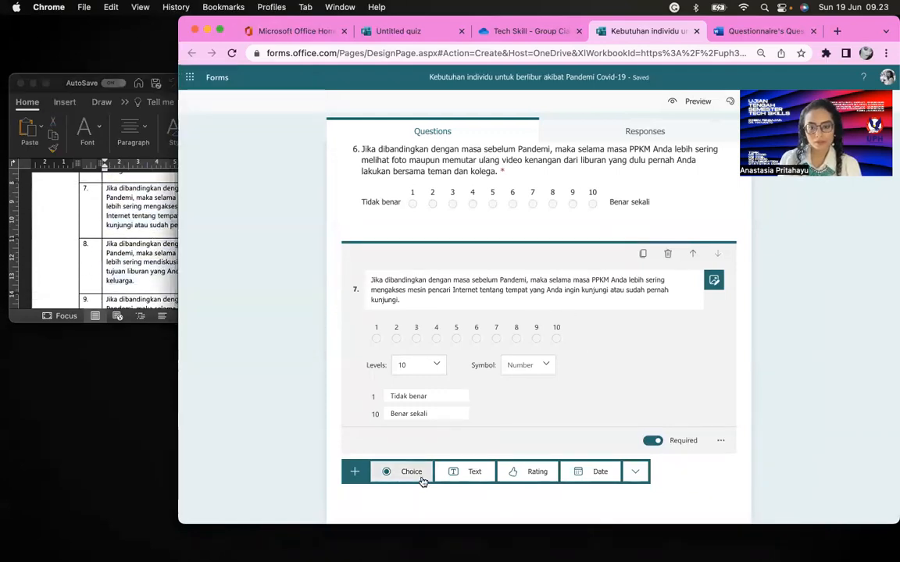
pyautogui.click(536, 470)
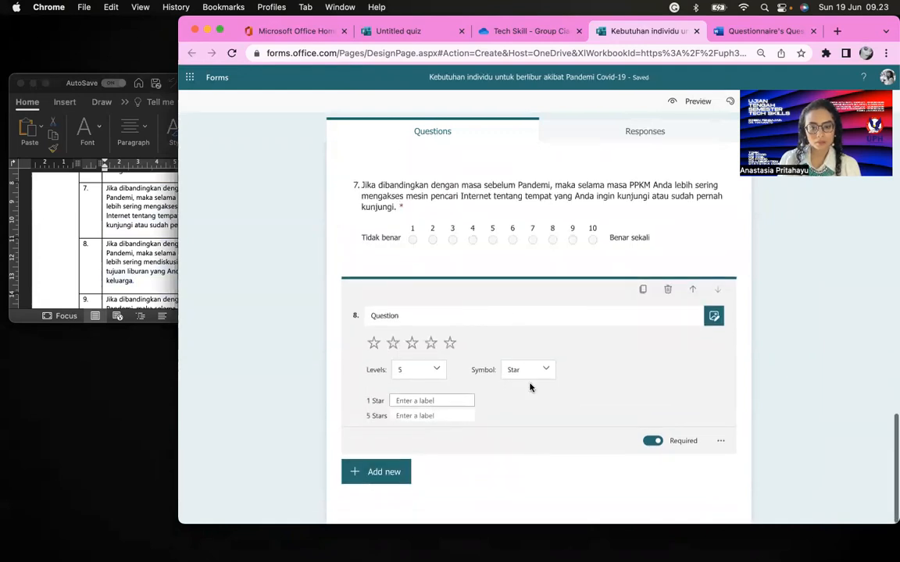
pyautogui.click(508, 317)
pyautogui.press('super+v')
# Step: Set question 8's rating symbol to Number and its levels to 10
pyautogui.click(527, 380)
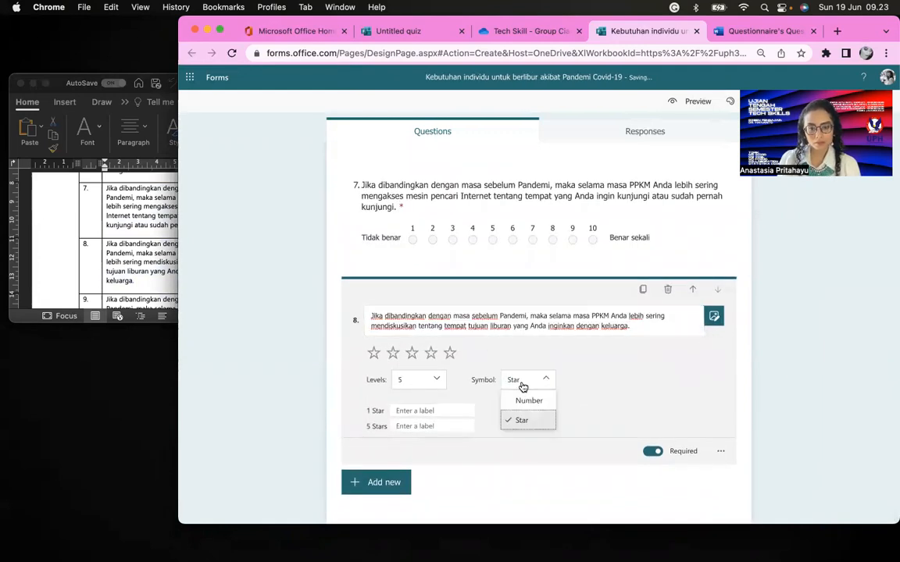
pyautogui.click(527, 401)
pyautogui.click(422, 391)
pyautogui.scroll(-2, 431, 446)
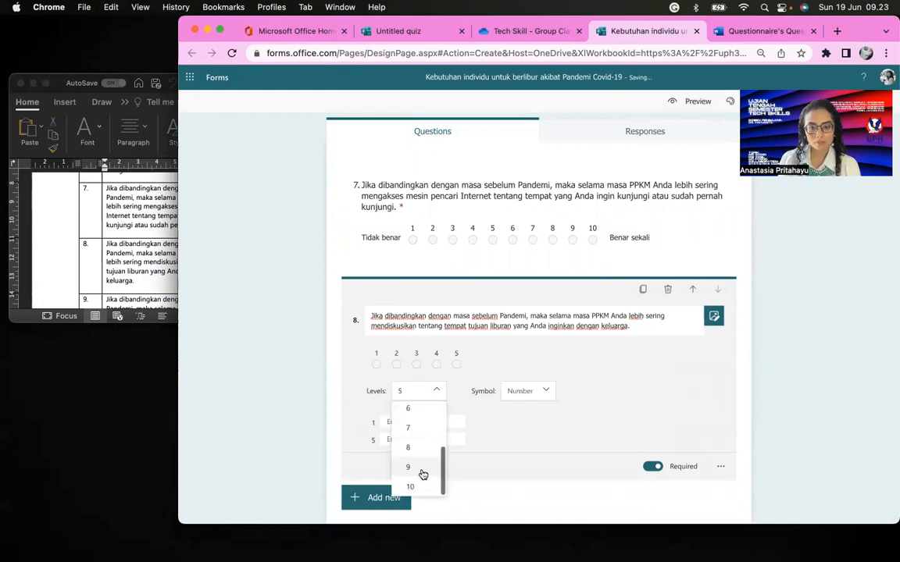
pyautogui.click(422, 488)
# Step: Label question 8's level 1 as "Tidak benar" and level 10 as "Benar sekali"
pyautogui.click(438, 423)
pyautogui.write('Tidak')
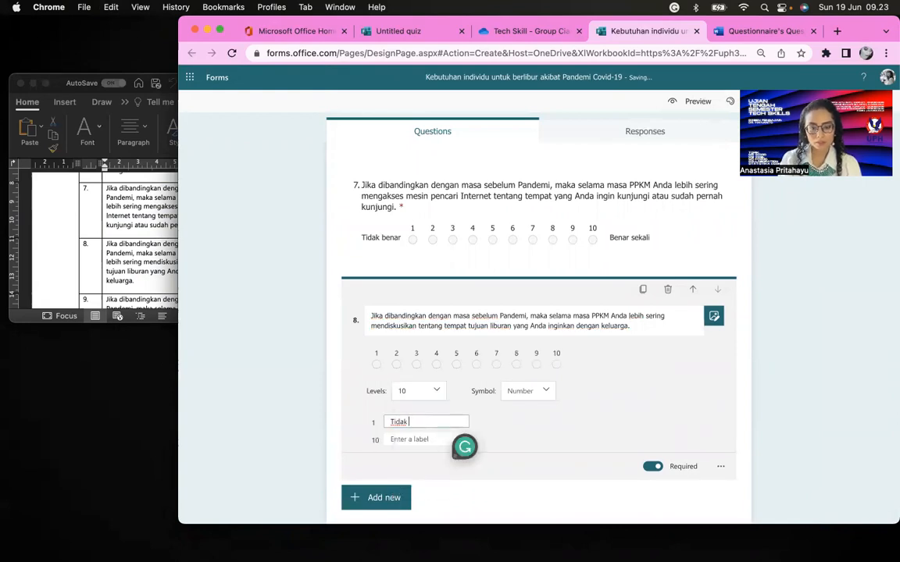
pyautogui.press('Tab')
pyautogui.write('Benar sekali')
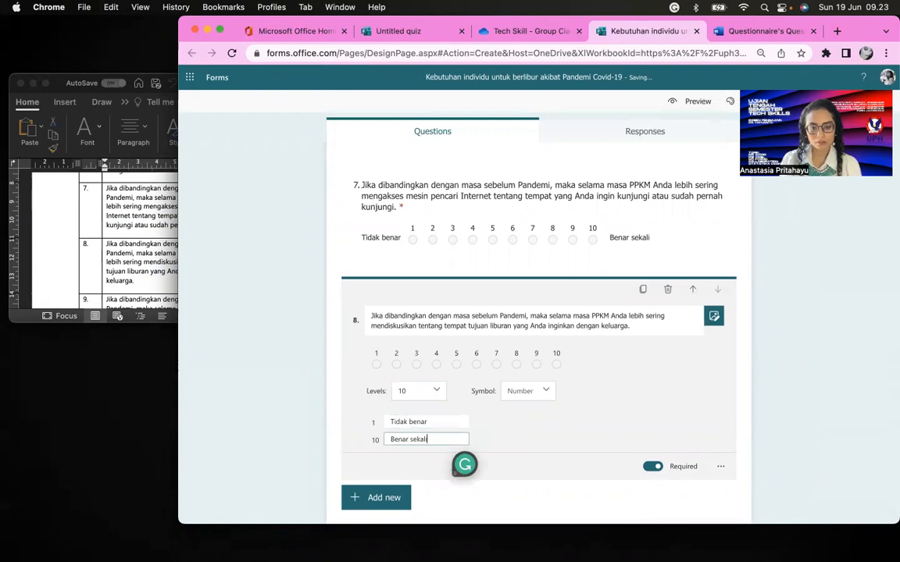
# Step: Add a ninth Rating question with the Word table's row 9 text, ending "…tujuan liburan yang Anda inginkan dengan teman atau kolega."
pyautogui.click(394, 497)
pyautogui.moveTo(180, 219); pyautogui.dragTo(305, 219)
pyautogui.scroll(-4, 172, 234)
pyautogui.moveTo(165, 238); pyautogui.dragTo(106, 201)
pyautogui.click(711, 391)
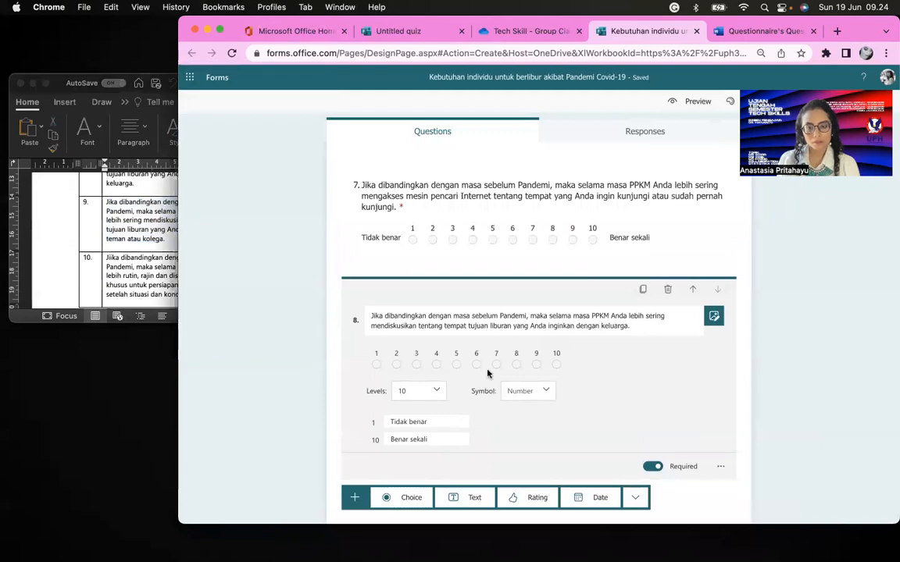
pyautogui.click(514, 498)
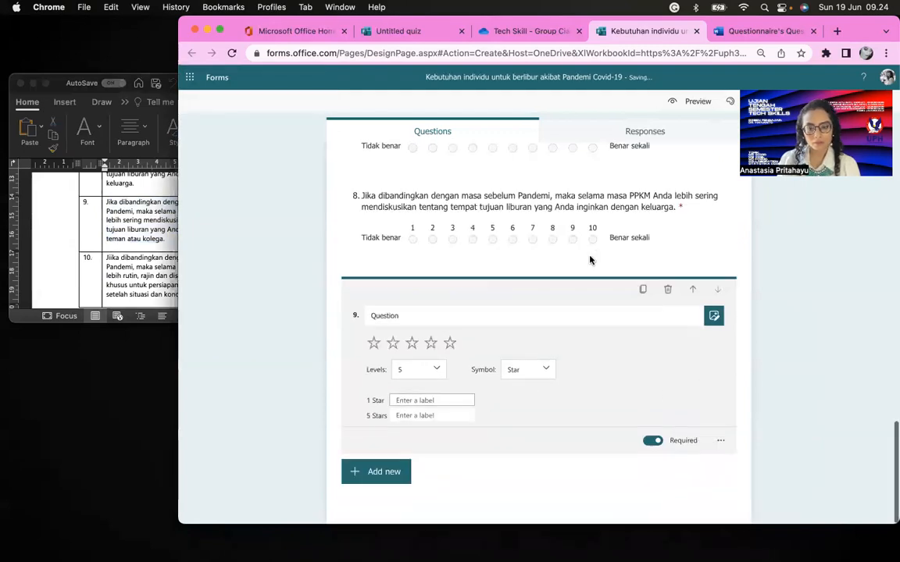
pyautogui.click(526, 312)
pyautogui.press('super+v')
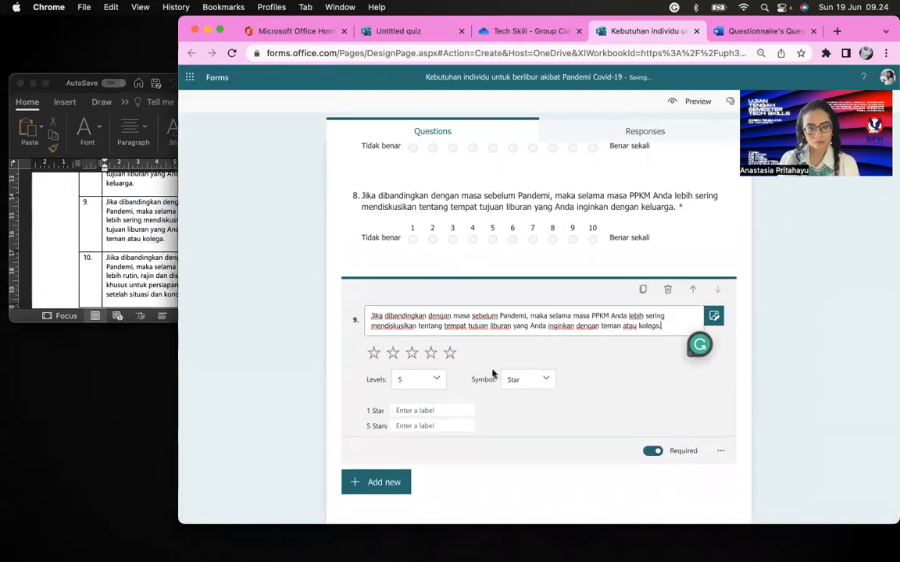
# Step: Set question 9's rating symbol to Number and its levels to 10
pyautogui.click(508, 381)
pyautogui.click(511, 389)
pyautogui.click(437, 381)
pyautogui.click(535, 387)
pyautogui.click(529, 402)
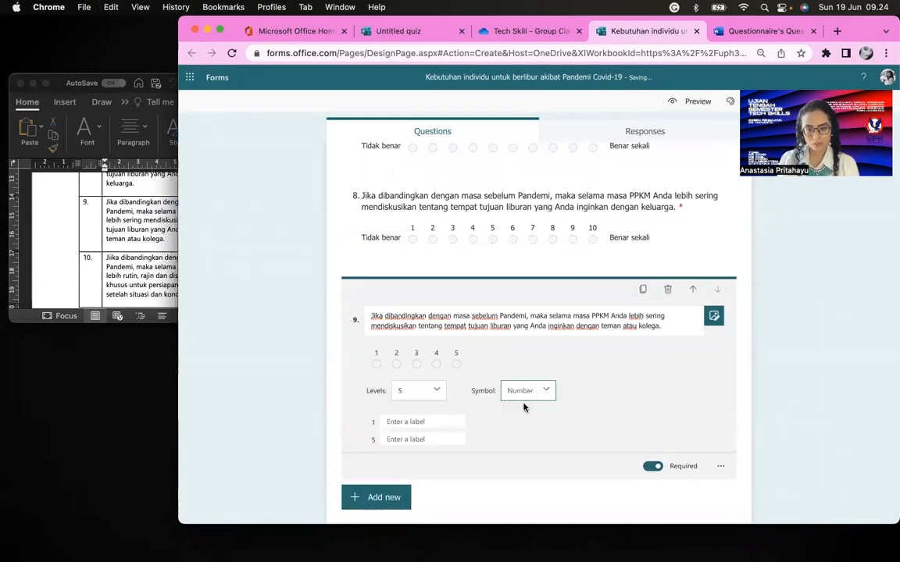
pyautogui.click(420, 391)
pyautogui.scroll(-2, 424, 446)
pyautogui.scroll(-1, 412, 461)
pyautogui.click(410, 464)
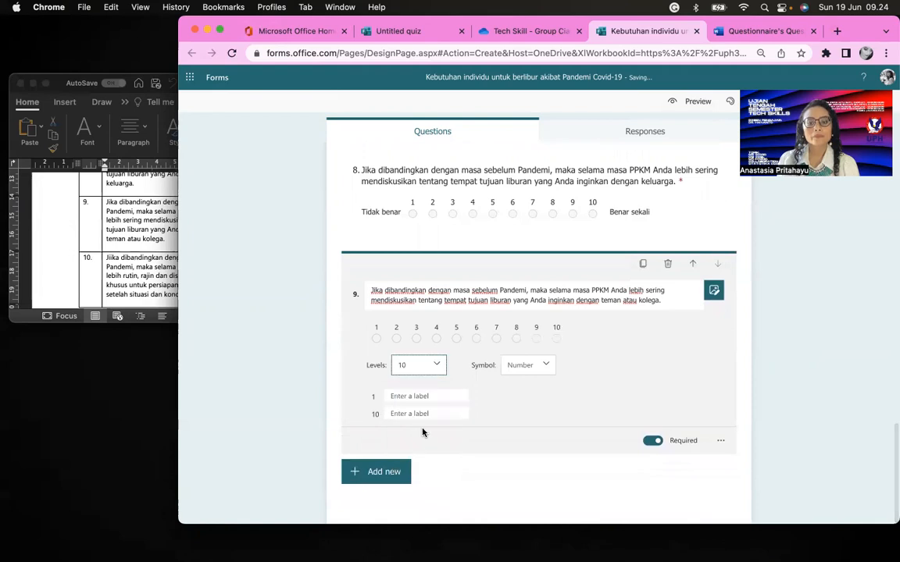
# Step: Label question 9's level 1 as "Tidak benar" and level 10 as "Benar sekali"
pyautogui.click(435, 396)
pyautogui.write('Tidak be')
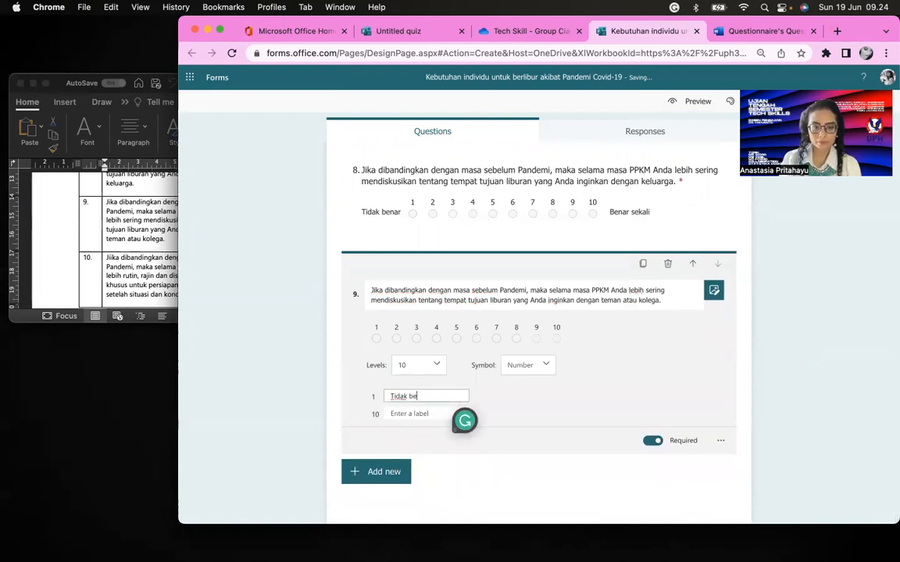
pyautogui.write('Benar sekali')
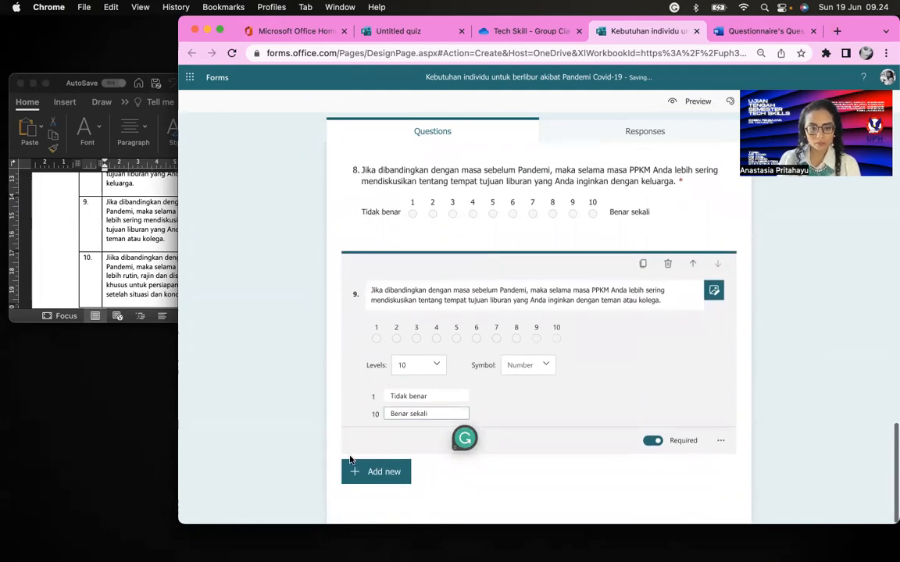
# Step: Add a tenth Rating question with the Word table's row 10 text, ending "…segera setelah situasi dan kondisi memungkinkan"
pyautogui.click(353, 468)
pyautogui.moveTo(178, 300); pyautogui.dragTo(304, 300)
pyautogui.scroll(-3, 172, 226)
pyautogui.moveTo(238, 219); pyautogui.dragTo(147, 182)
pyautogui.scroll(3, 147, 182)
pyautogui.click(110, 251)
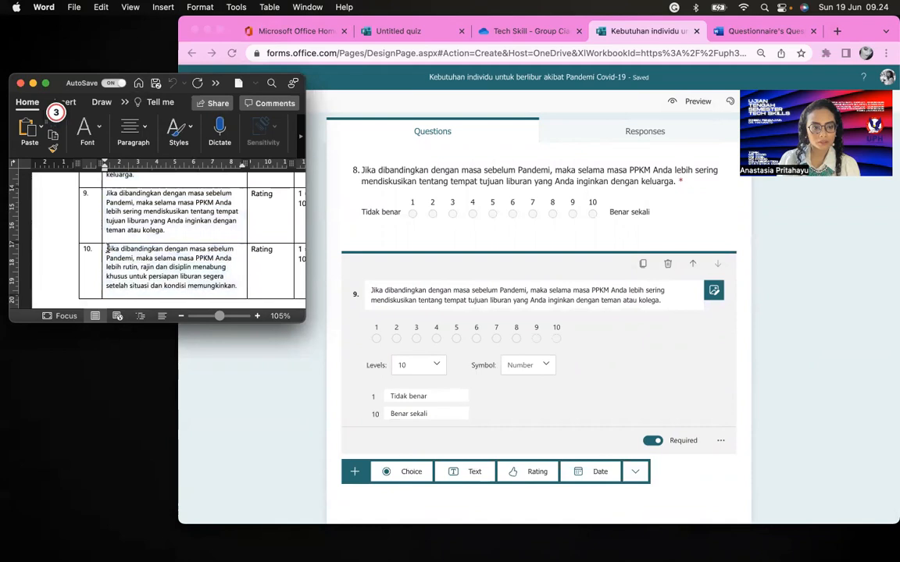
pyautogui.moveTo(121, 251); pyautogui.dragTo(237, 286)
pyautogui.press('super+c')
pyautogui.click(442, 304)
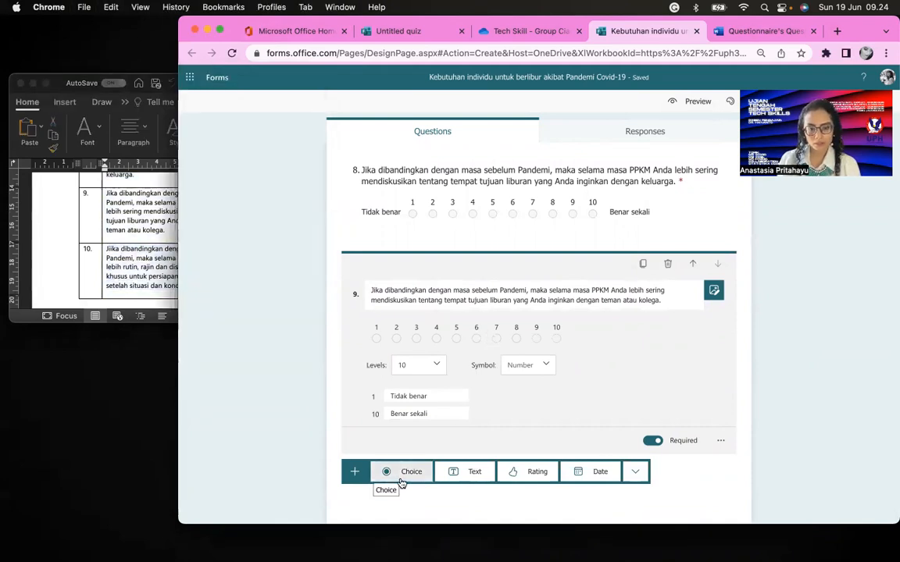
pyautogui.click(537, 471)
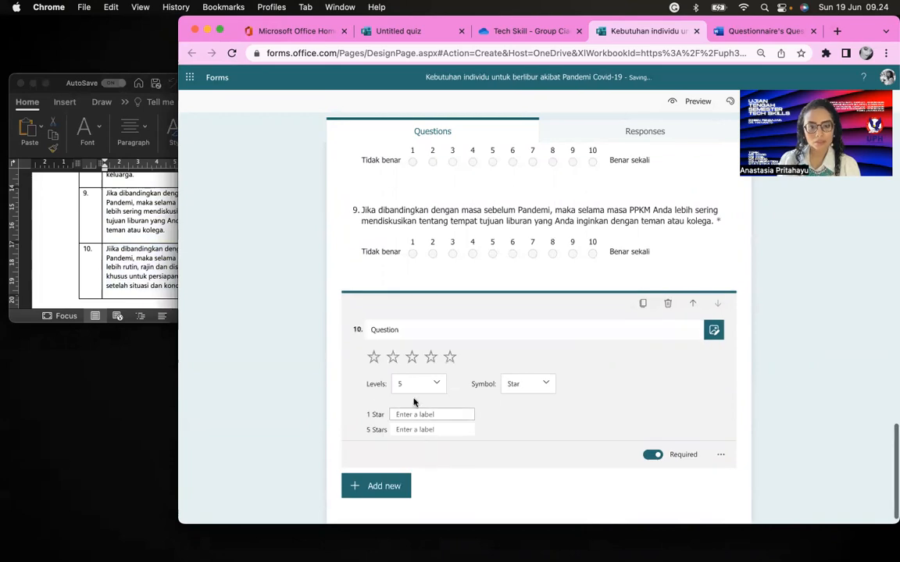
pyautogui.click(419, 329)
pyautogui.press('super+a')
pyautogui.press('super+v')
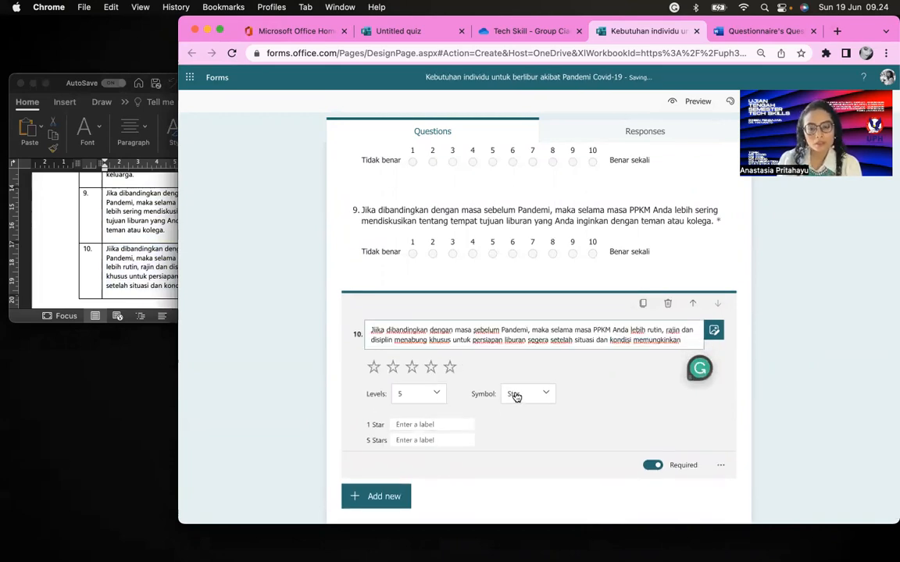
# Step: Set question 10's rating symbol to Number and its levels to 10
pyautogui.click(512, 394)
pyautogui.click(524, 416)
pyautogui.click(418, 405)
pyautogui.scroll(-3, 427, 467)
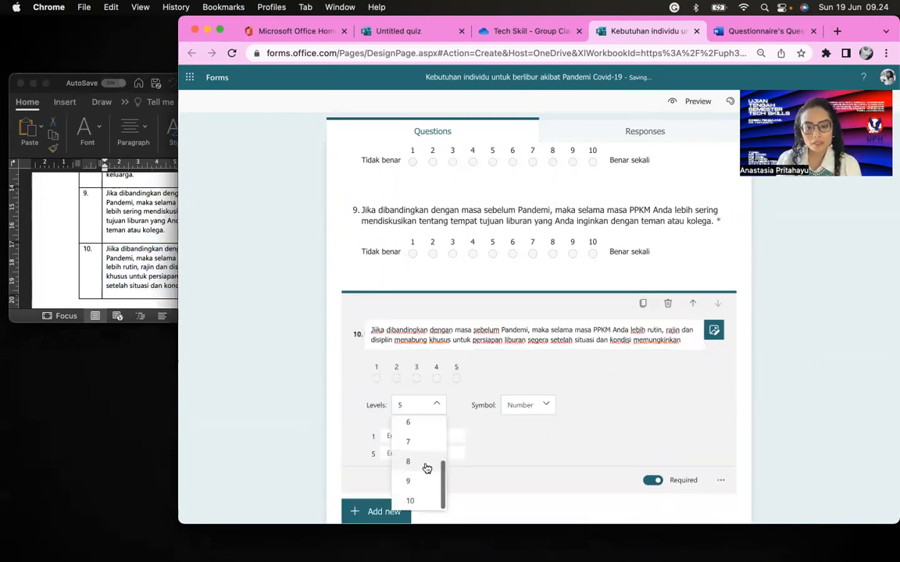
pyautogui.click(418, 500)
# Step: Label question 10's level 1 as "Tidak benar" and level 10 as "Benar sekali"
pyautogui.click(432, 435)
pyautogui.write('Tida')
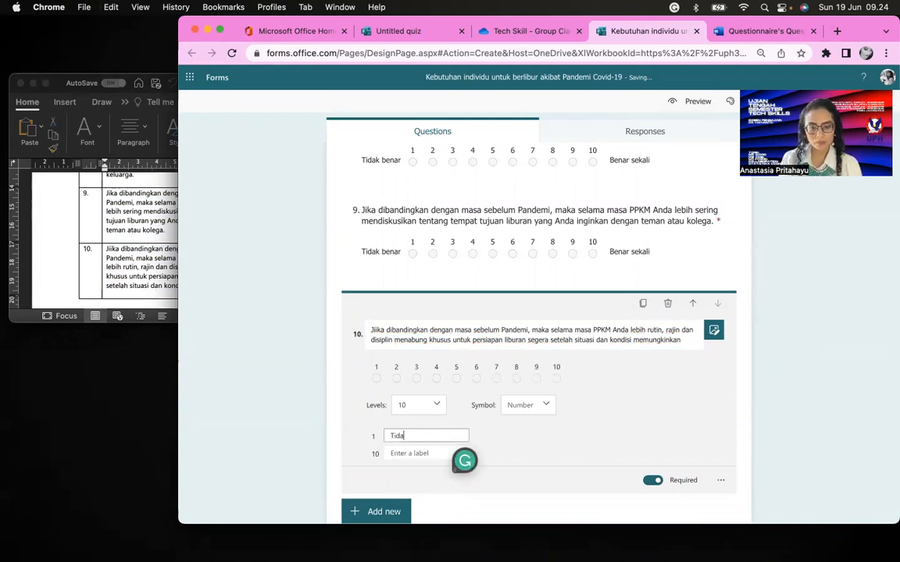
pyautogui.write('k benar')
pyautogui.press('Tab')
pyautogui.write('Benar')
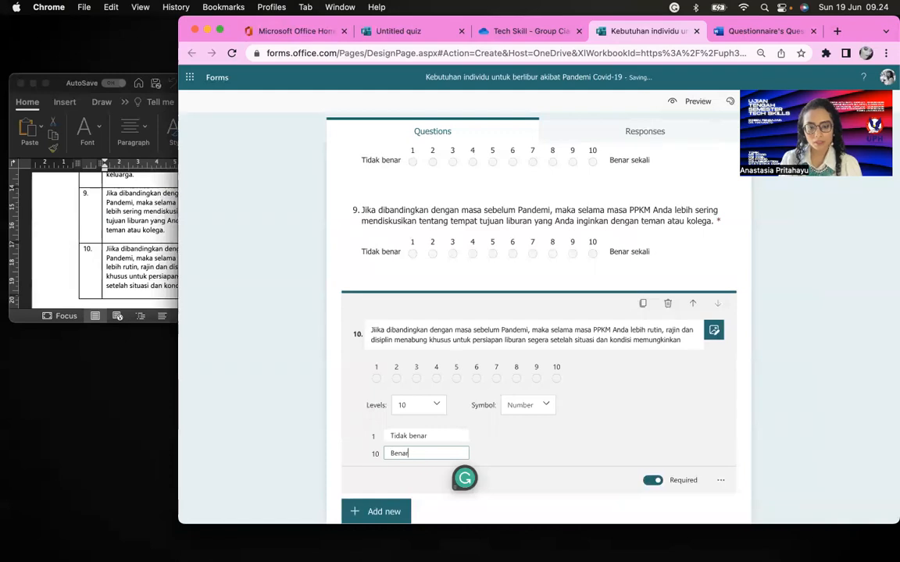
pyautogui.write(' sekali')
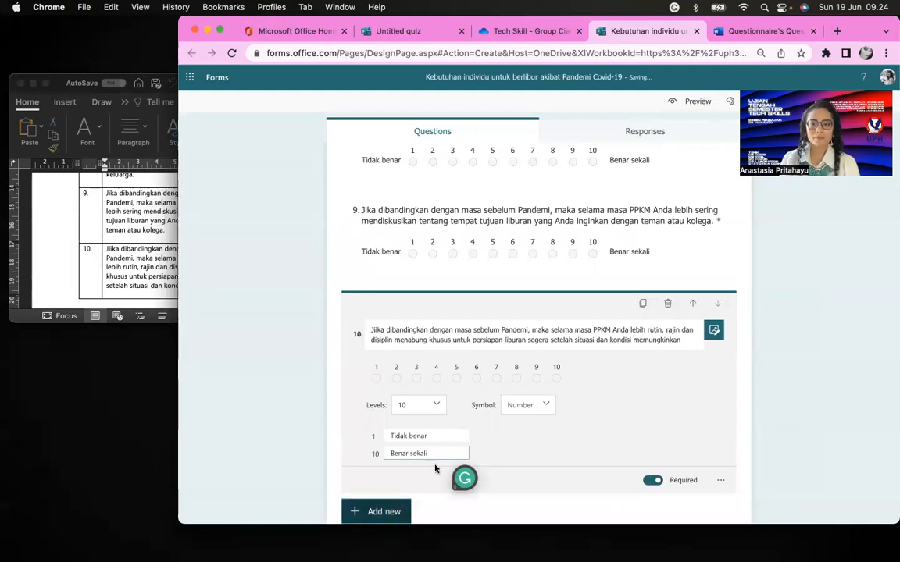
# Step: Shorten the form's response-collection URL and copy the shortened link
pyautogui.scroll(20, 690, 182)
pyautogui.moveTo(863, 28)
pyautogui.mouseDown()
pyautogui.moveTo(845, 23)
pyautogui.moveTo(851, 11)
pyautogui.moveTo(861, 15)
pyautogui.mouseUp()
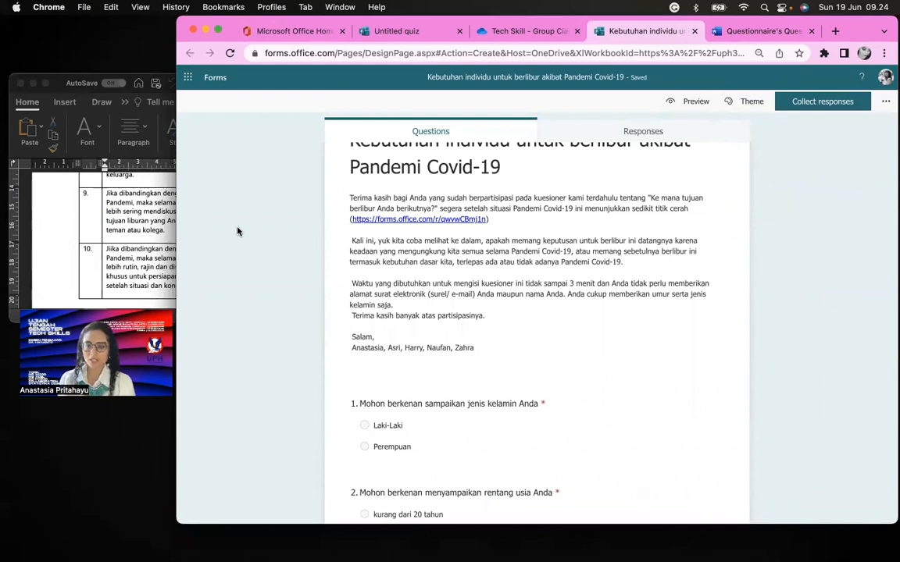
pyautogui.click(822, 102)
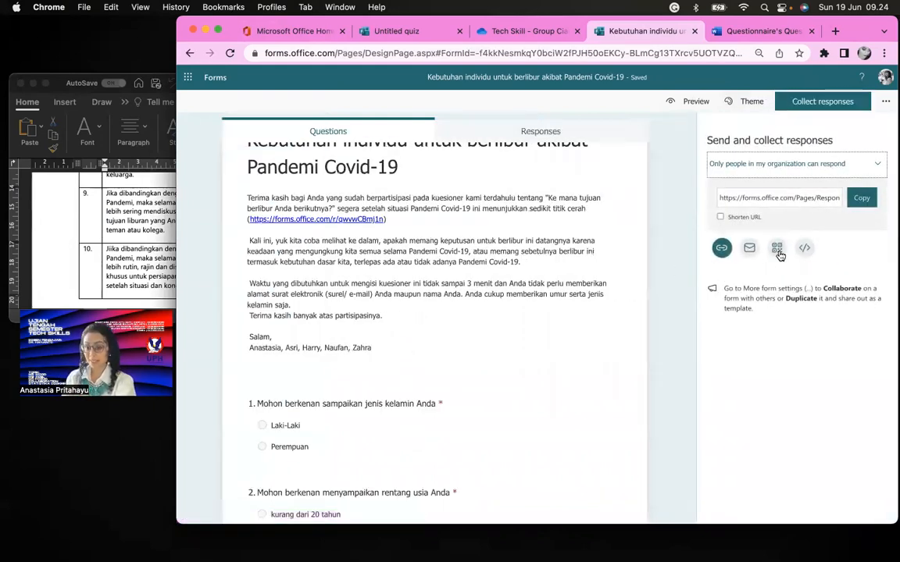
pyautogui.click(766, 199)
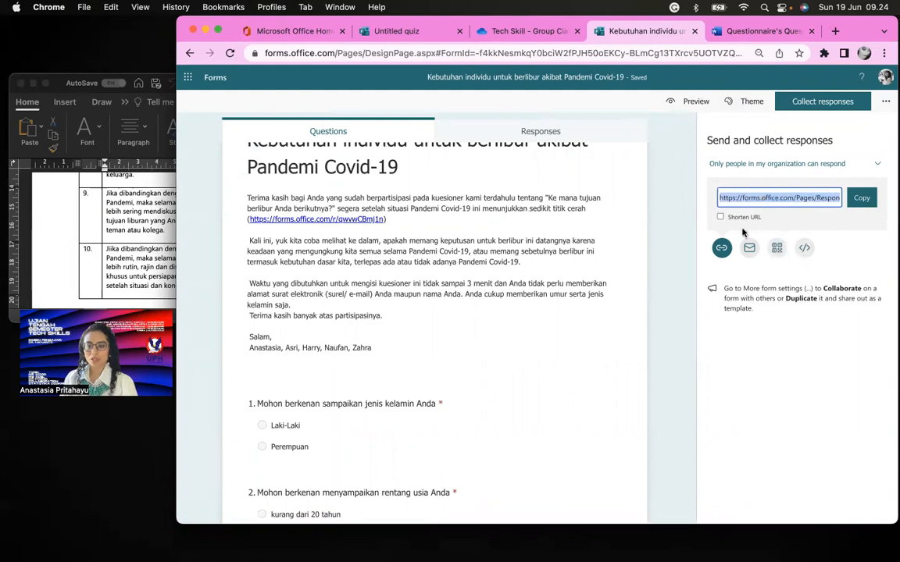
pyautogui.click(739, 218)
pyautogui.click(750, 218)
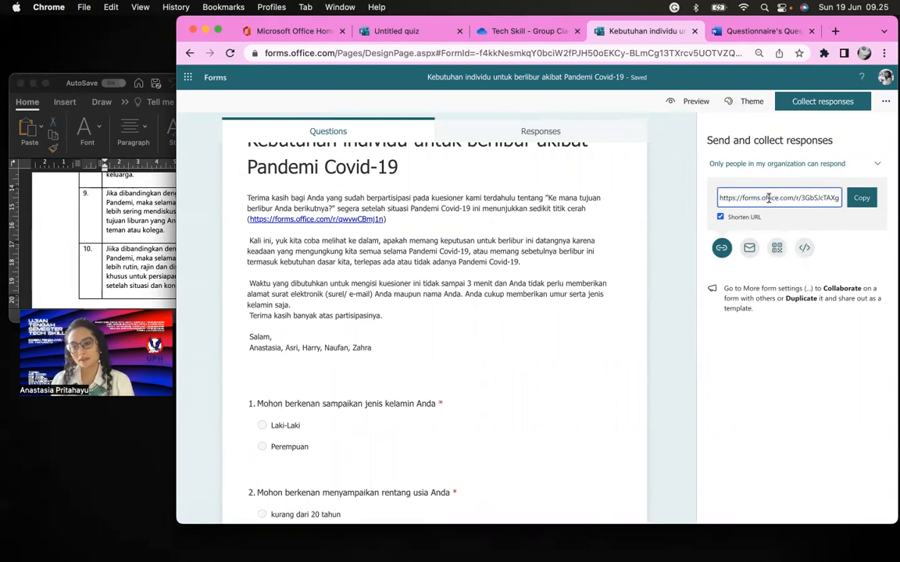
pyautogui.click(769, 197)
pyautogui.press('super+c')
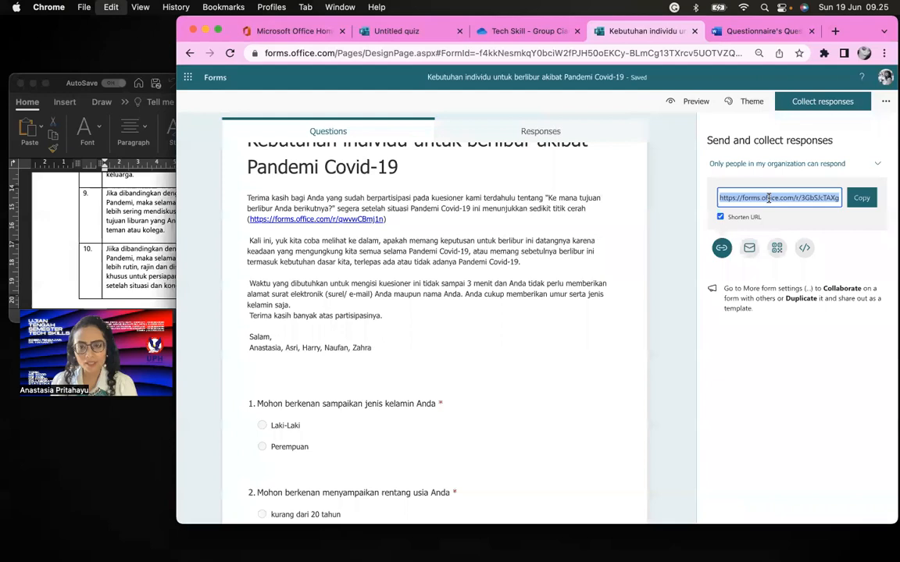
# Step: Open the copied short form link in a new browser tab
pyautogui.press('super+t')
pyautogui.press('super+v')
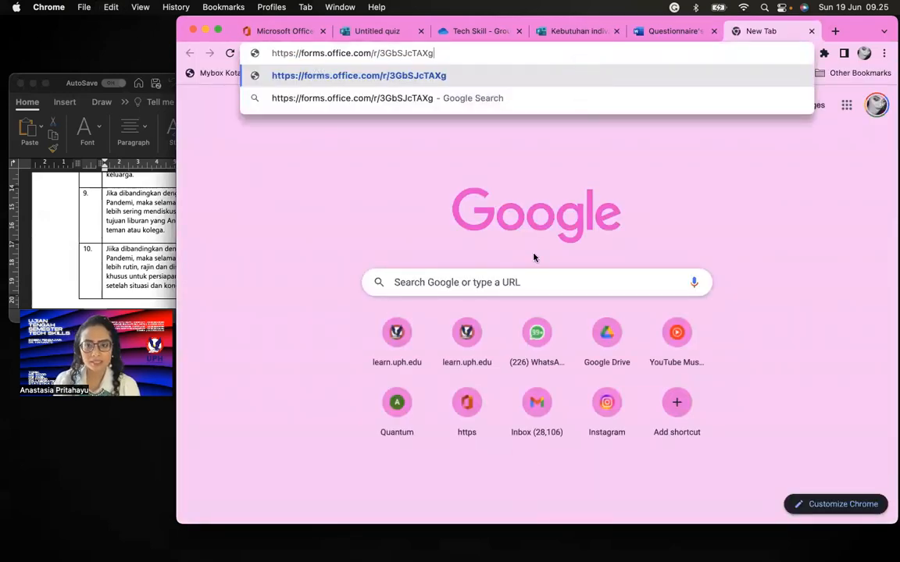
pyautogui.press('super+a')
pyautogui.press('super+v')
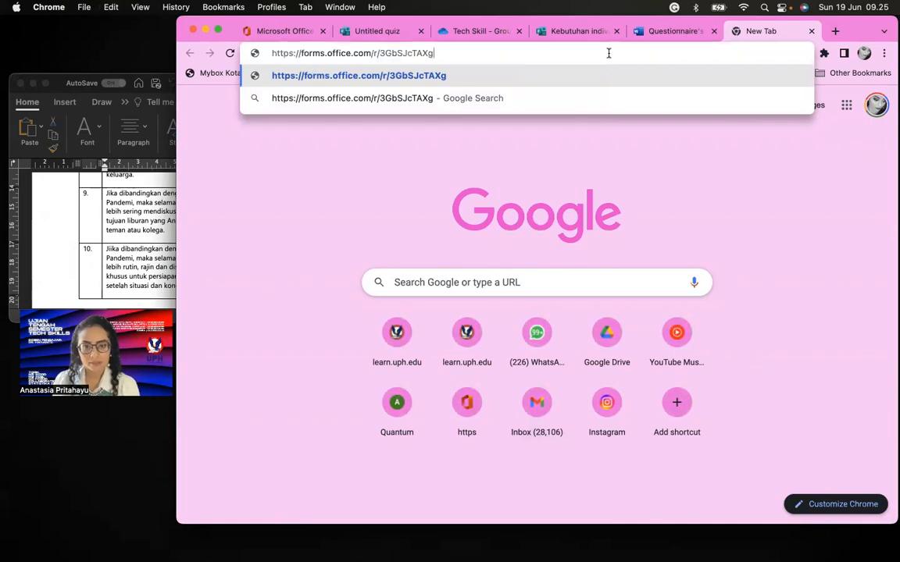
pyautogui.press('Return')
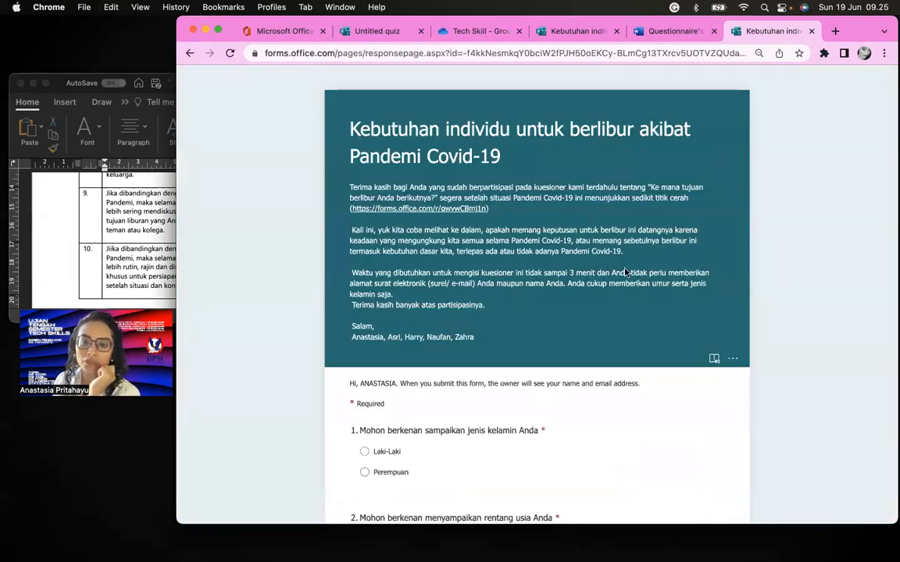
# Step: Examine the introduction, questions and rating scales on the respondent page and close its tab
pyautogui.scroll(-5, 625, 278)
pyautogui.scroll(-2, 625, 279)
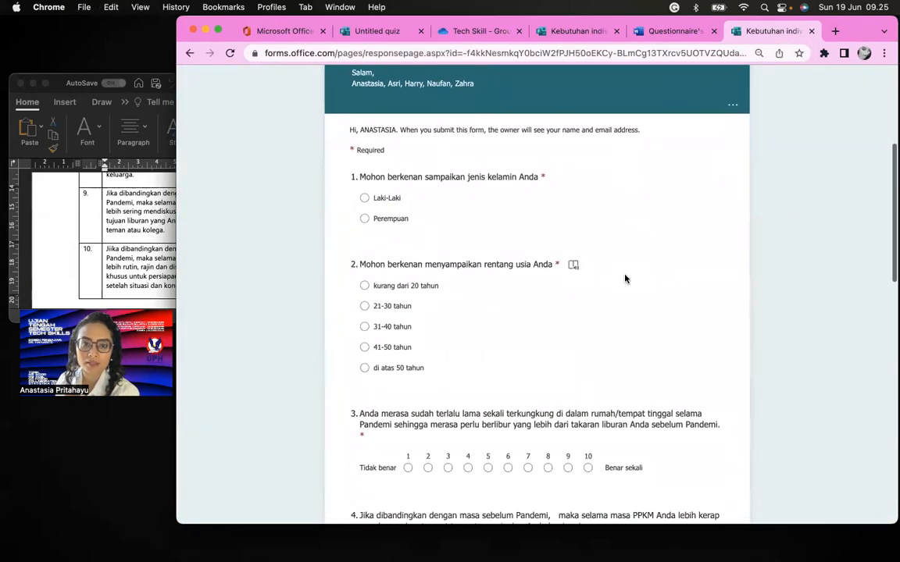
pyautogui.scroll(-3, 624, 279)
pyautogui.scroll(10, 404, 324)
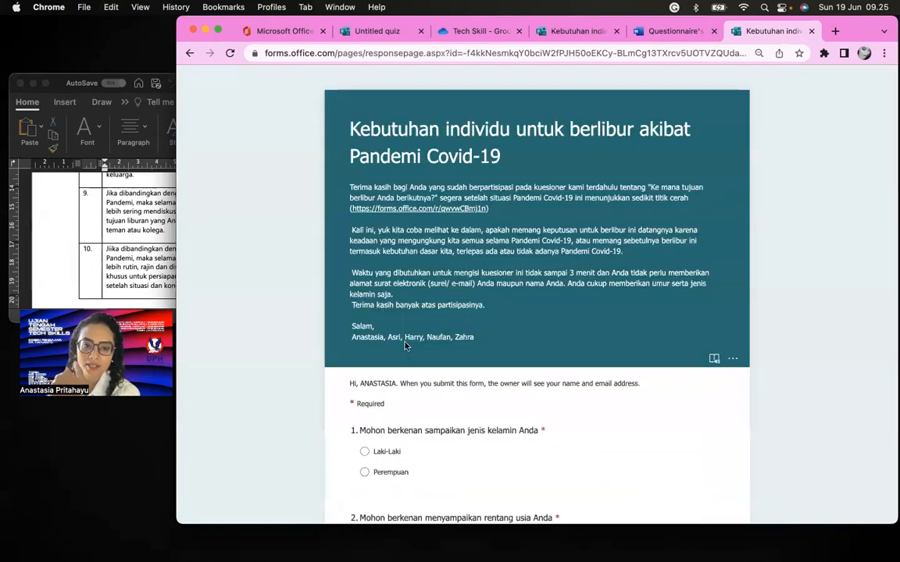
pyautogui.scroll(-3, 364, 307)
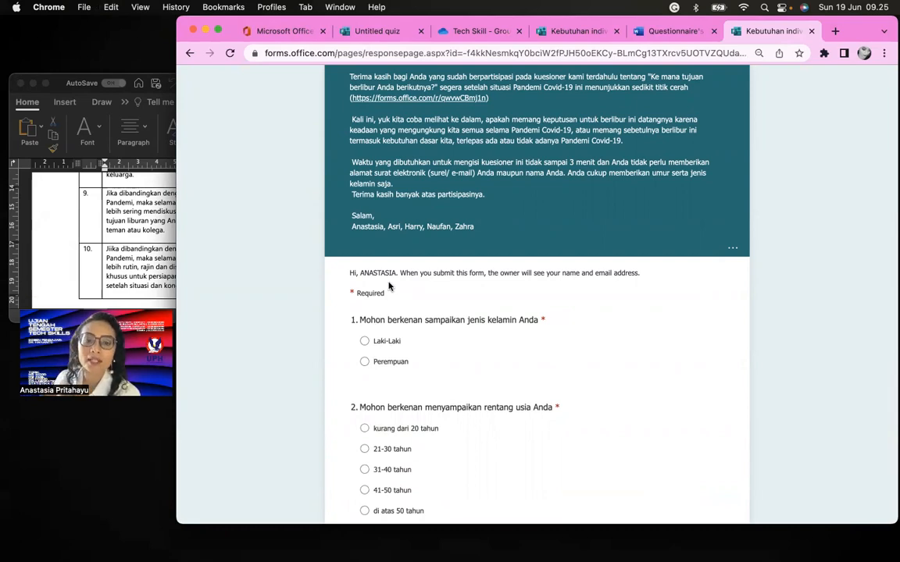
pyautogui.scroll(-10, 388, 285)
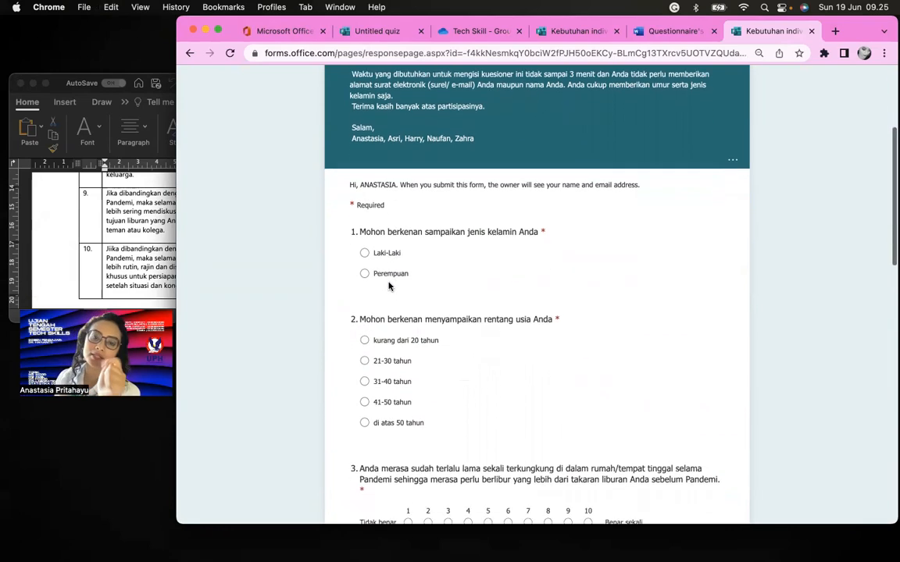
pyautogui.scroll(-5, 389, 281)
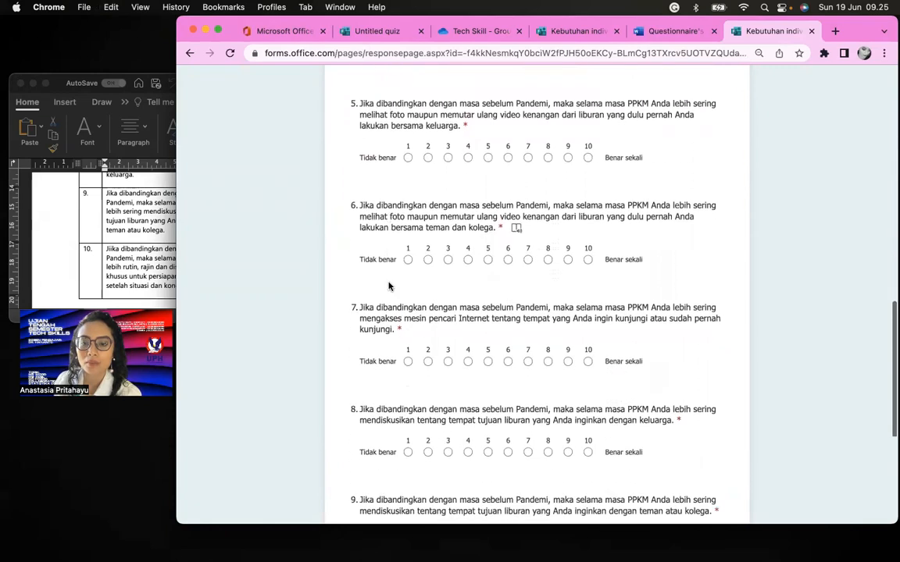
pyautogui.scroll(7, 605, 117)
pyautogui.scroll(5, 605, 117)
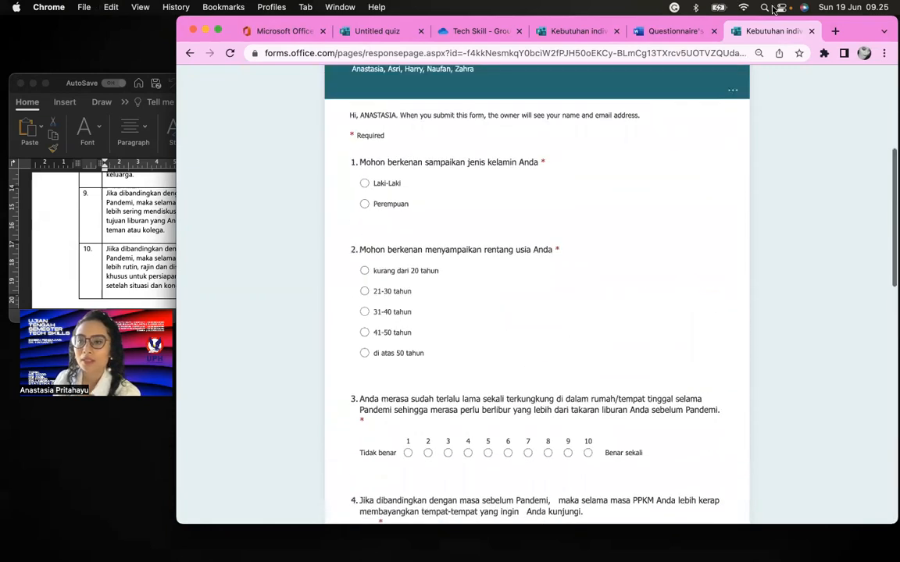
pyautogui.press('super+w')
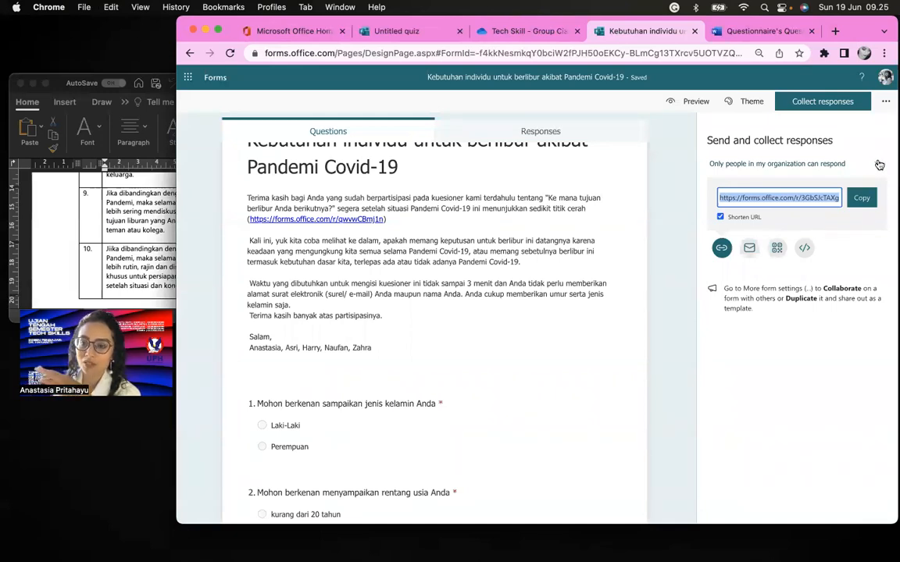
# Step: Preview the form in the computer and mobile layouts and return to the question editor to review the questions
pyautogui.click(691, 102)
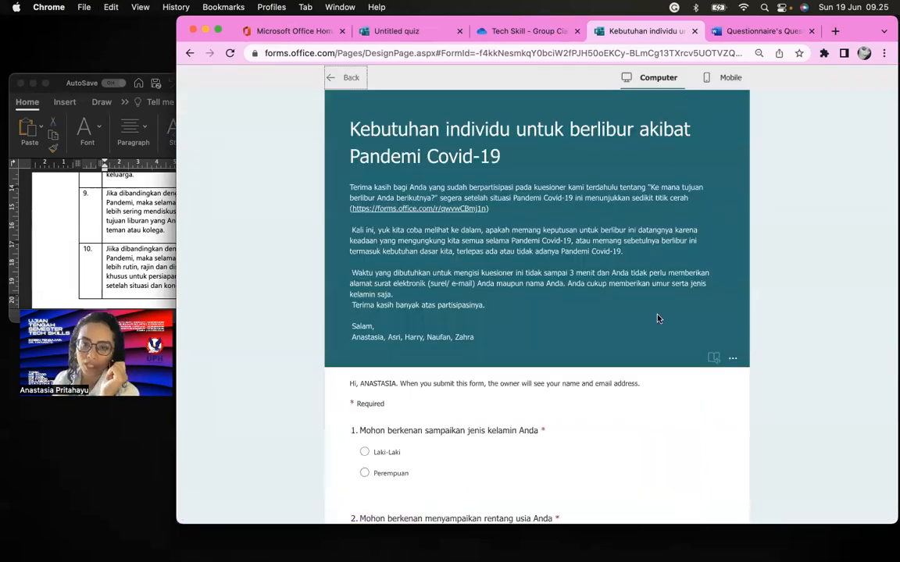
pyautogui.scroll(-10, 657, 316)
pyautogui.scroll(4, 671, 273)
pyautogui.scroll(5, 688, 231)
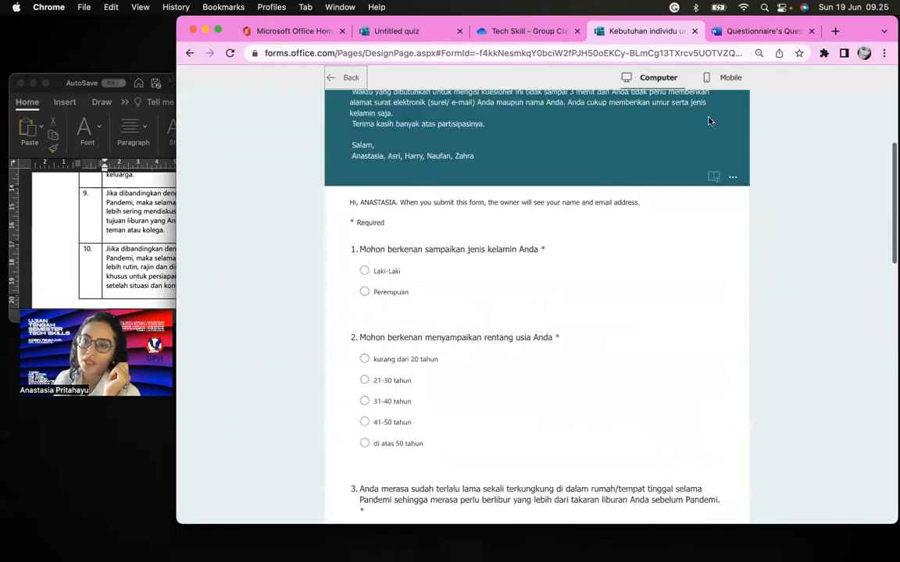
pyautogui.click(722, 77)
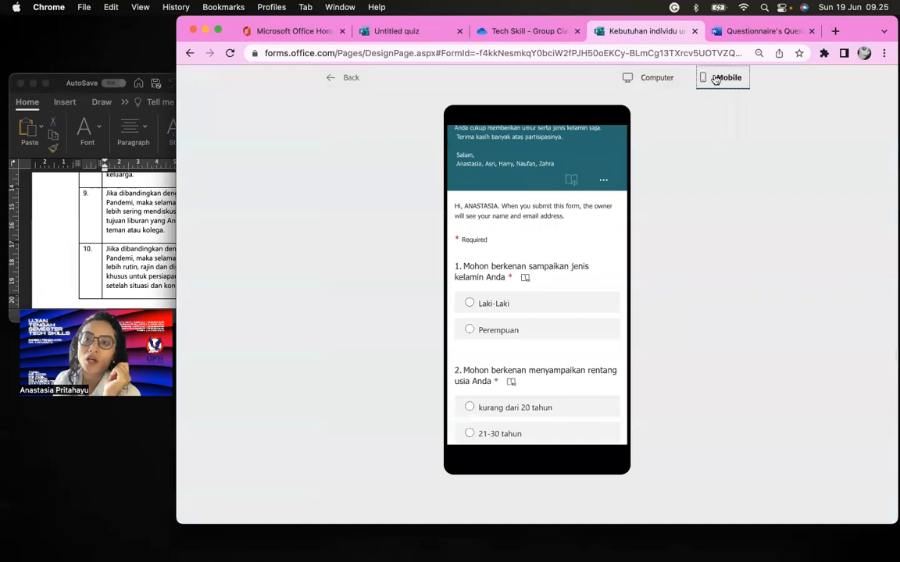
pyautogui.click(331, 77)
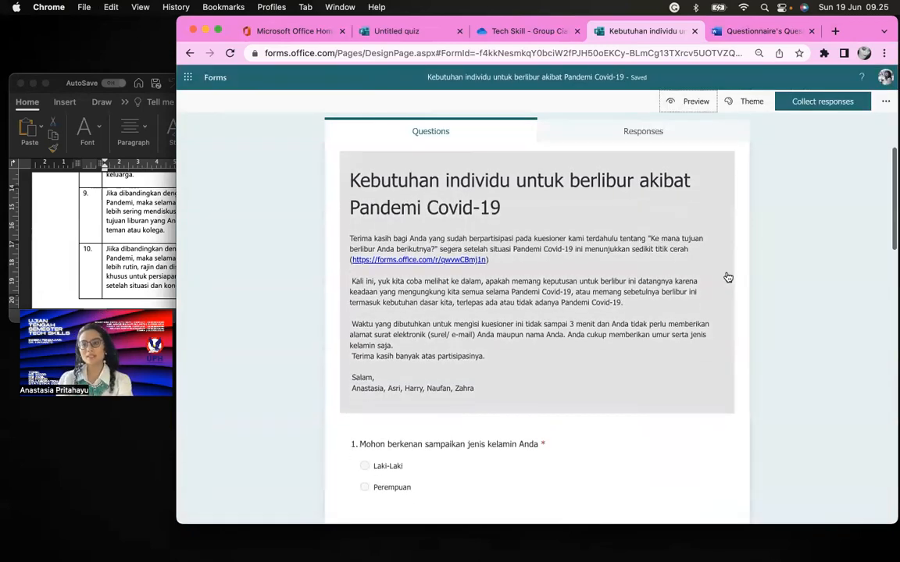
pyautogui.scroll(-5, 727, 275)
pyautogui.scroll(-10, 727, 275)
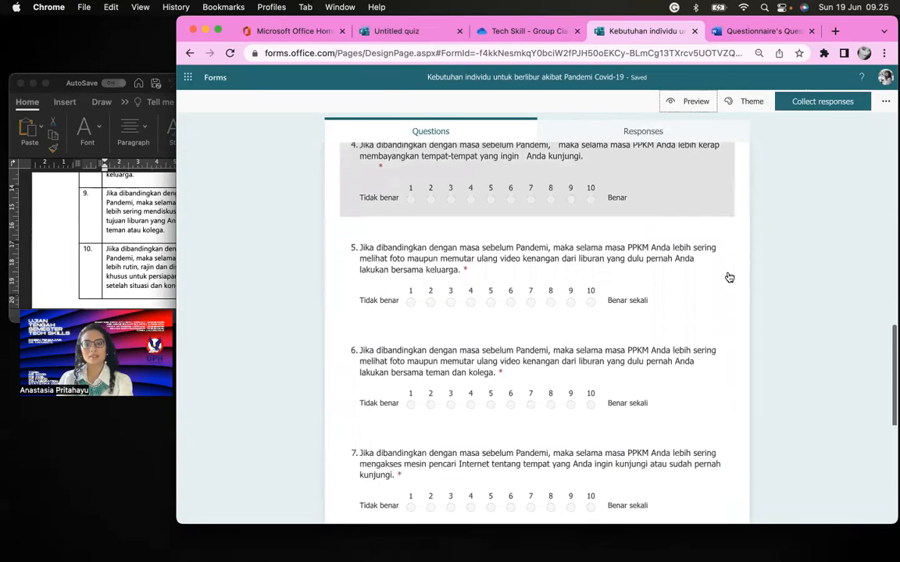
# Step: Restrict the form's response collection to specific people in the organization
pyautogui.scroll(5, 728, 275)
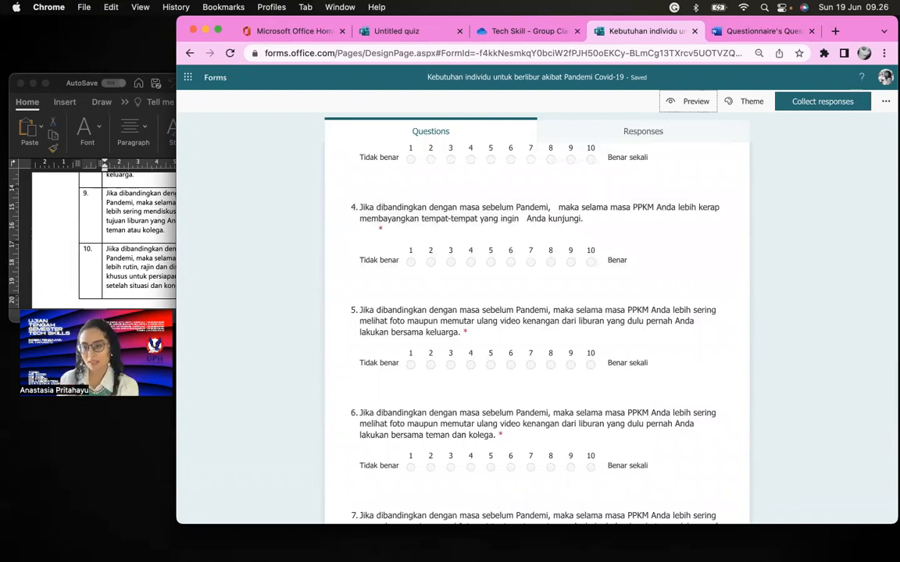
pyautogui.click(858, 107)
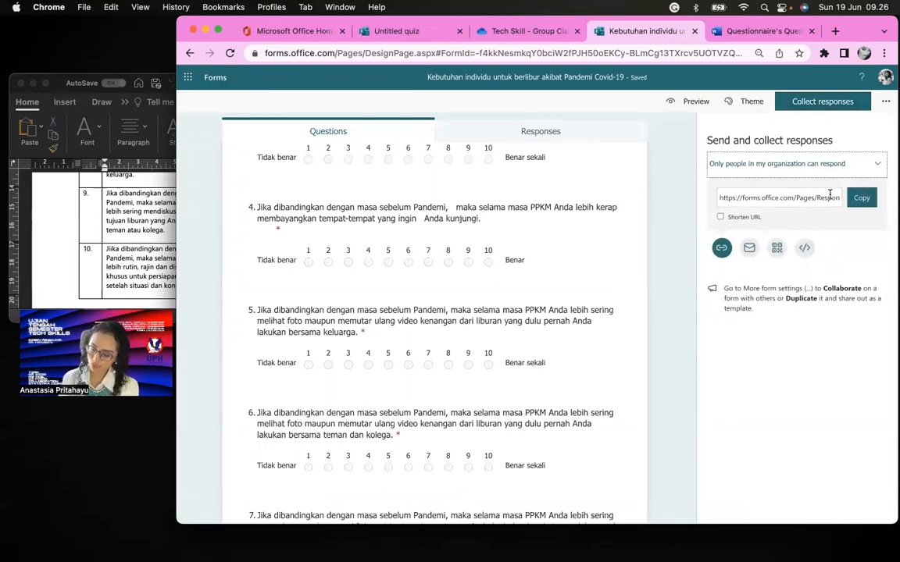
pyautogui.click(775, 165)
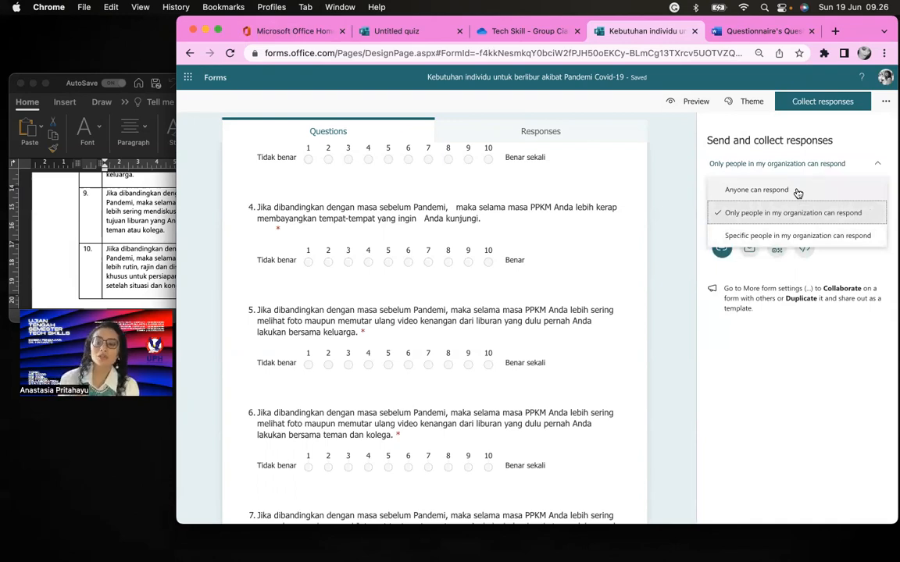
pyautogui.click(806, 238)
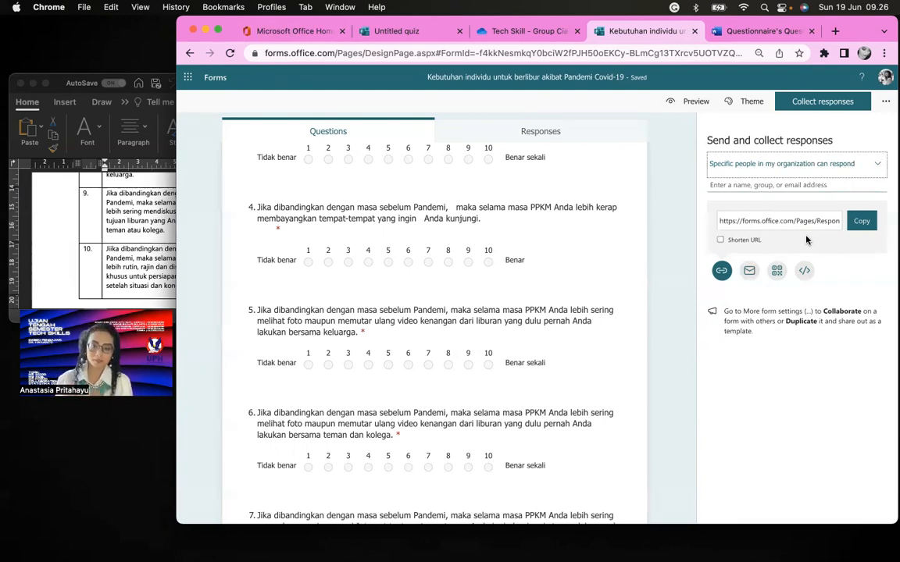
pyautogui.click(851, 174)
pyautogui.click(820, 235)
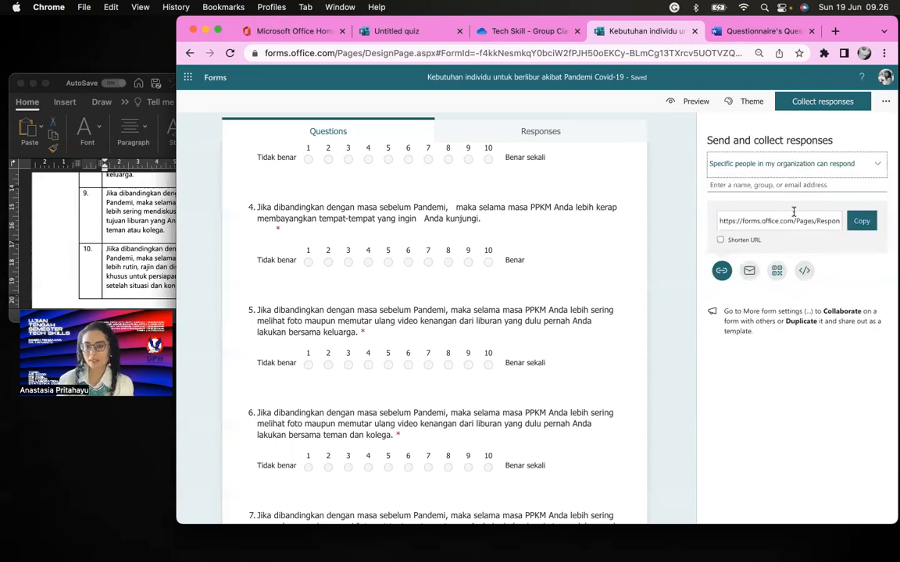
# Step: Add the four fellow group members by name as the specific people who can respond to the form
pyautogui.click(795, 188)
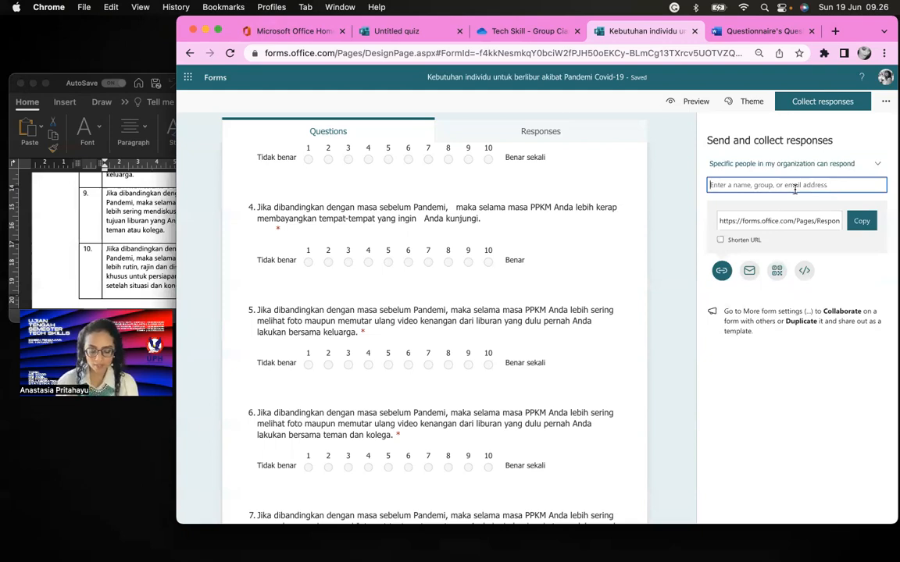
pyautogui.write('asri')
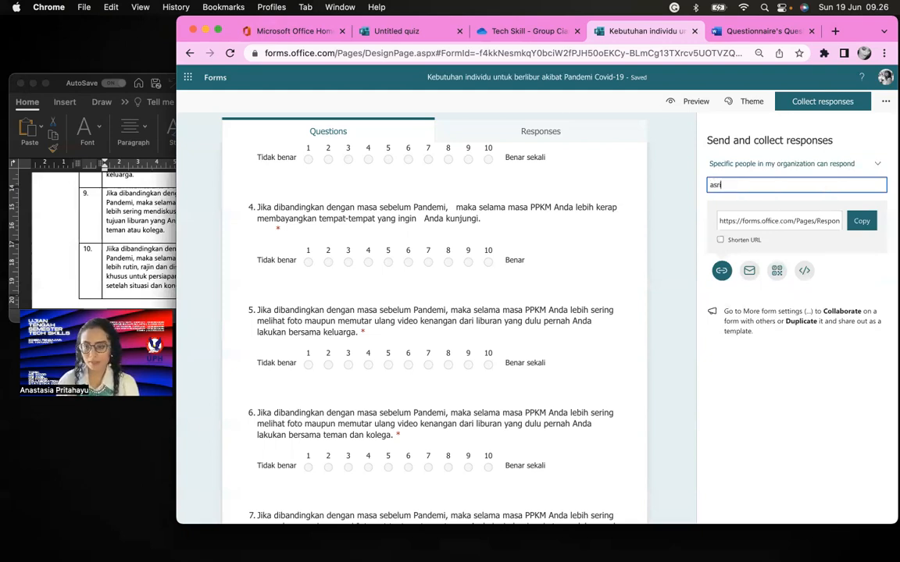
pyautogui.click(725, 202)
pyautogui.write('harr')
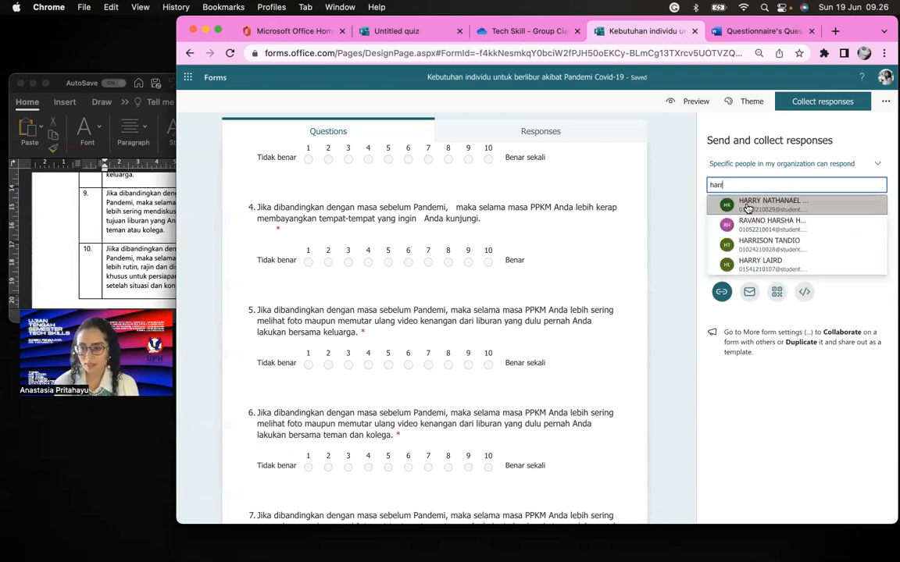
pyautogui.click(747, 206)
pyautogui.write('nau')
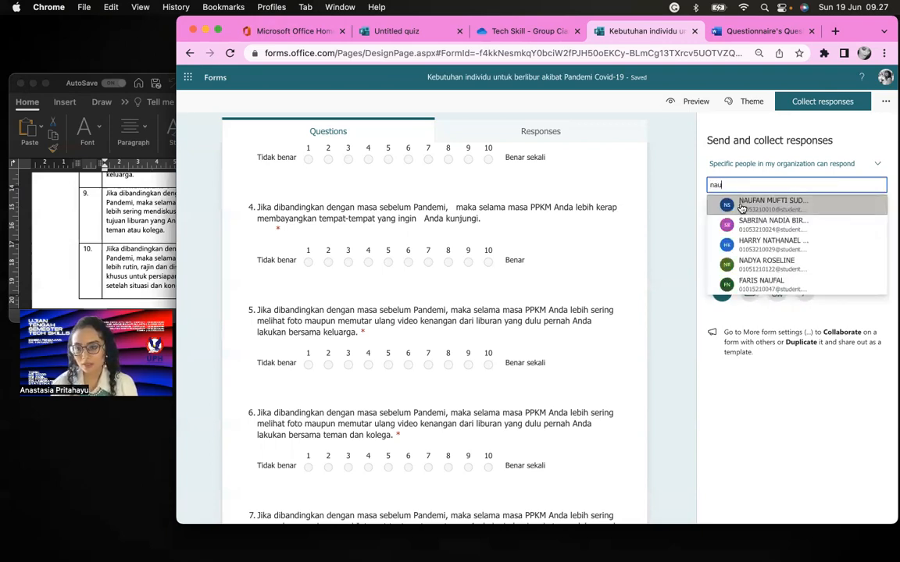
pyautogui.click(742, 206)
pyautogui.write('zahr')
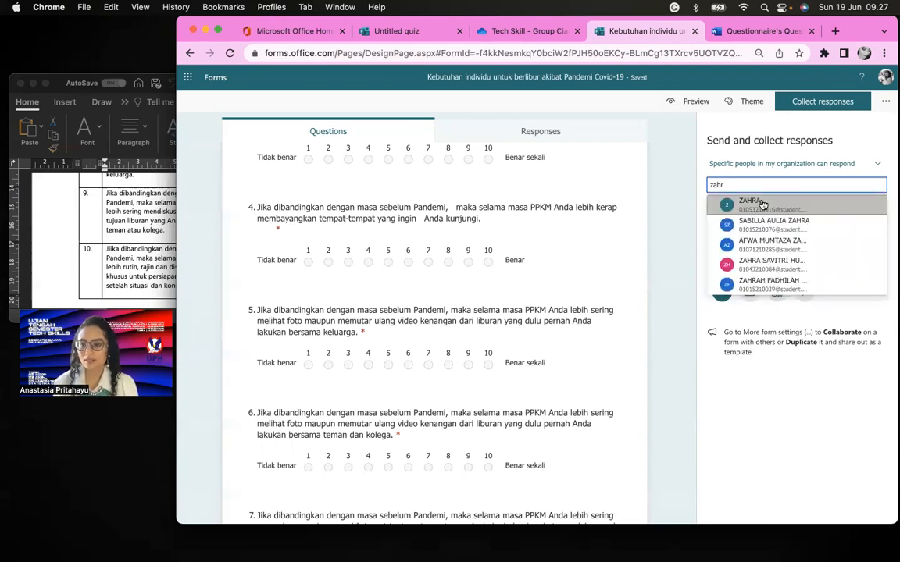
pyautogui.click(756, 206)
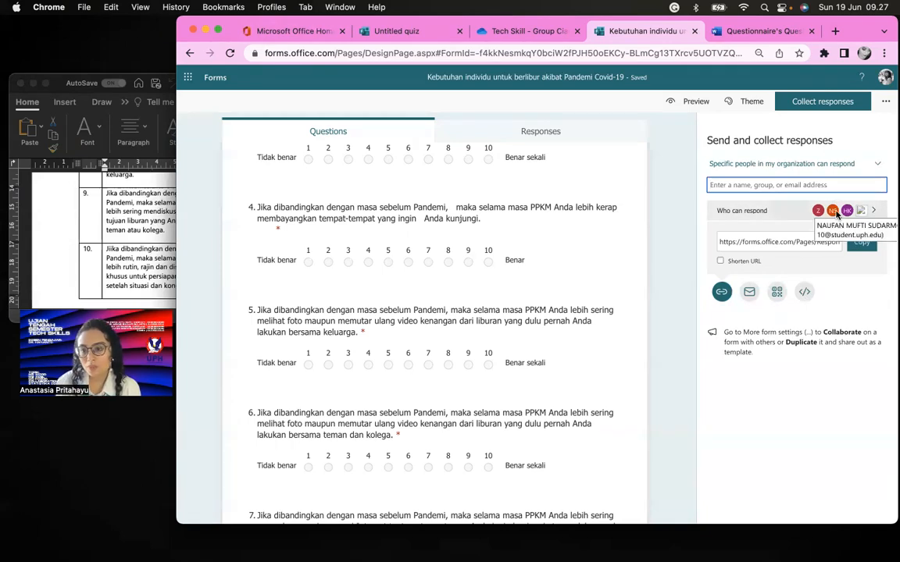
# Step: Review the list of people allowed to respond and the form's response summary, and return to the questions
pyautogui.click(872, 210)
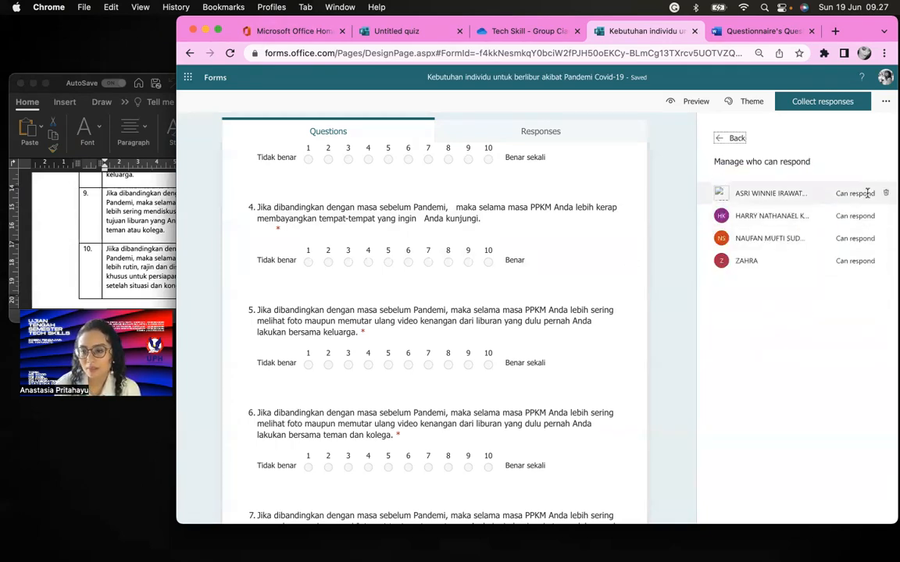
pyautogui.click(580, 137)
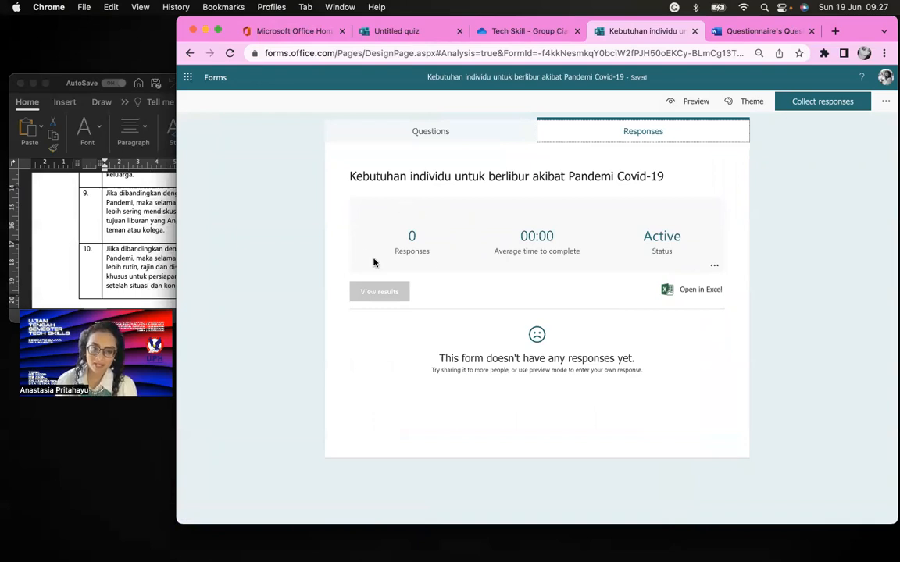
pyautogui.click(456, 138)
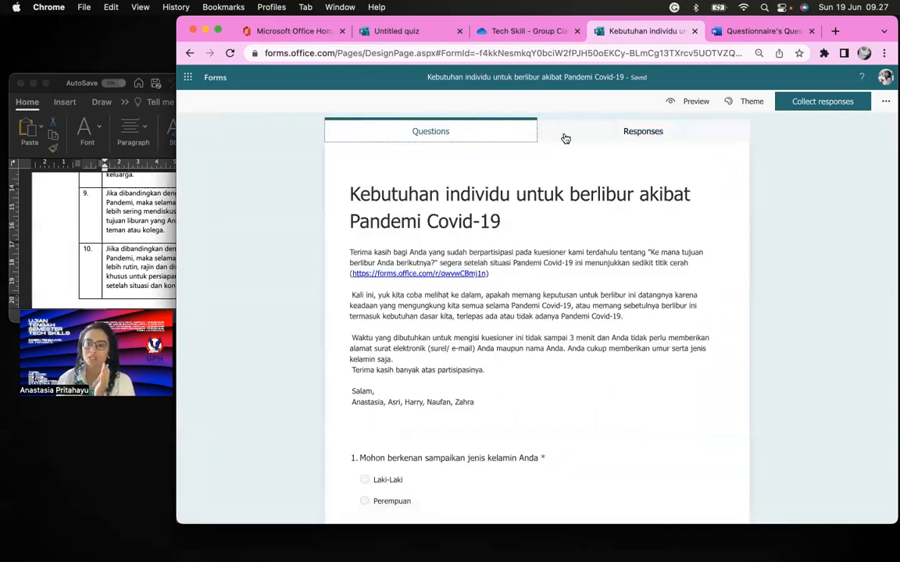
# Step: Set response collection to Anyone can respond, accepting removal of the specified people, and shorten the response URL
pyautogui.click(820, 102)
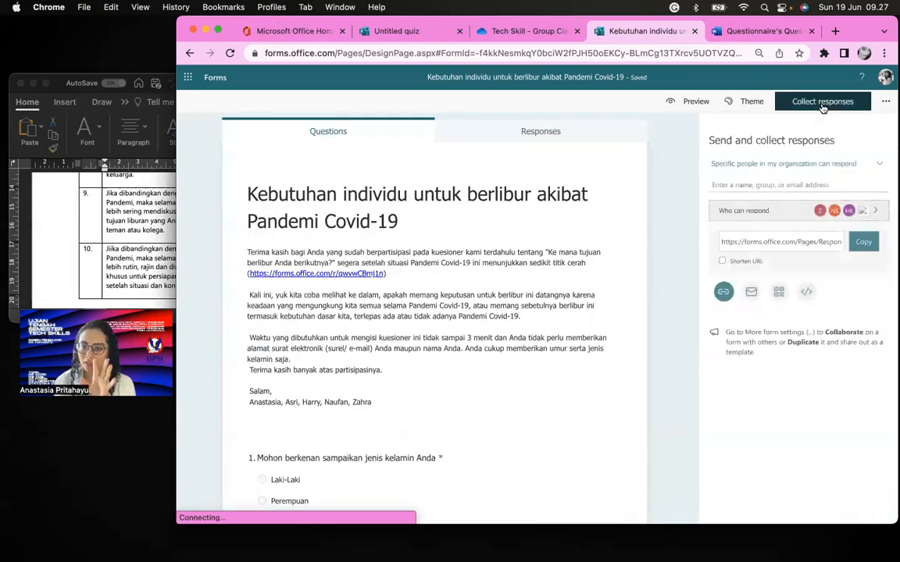
pyautogui.click(730, 164)
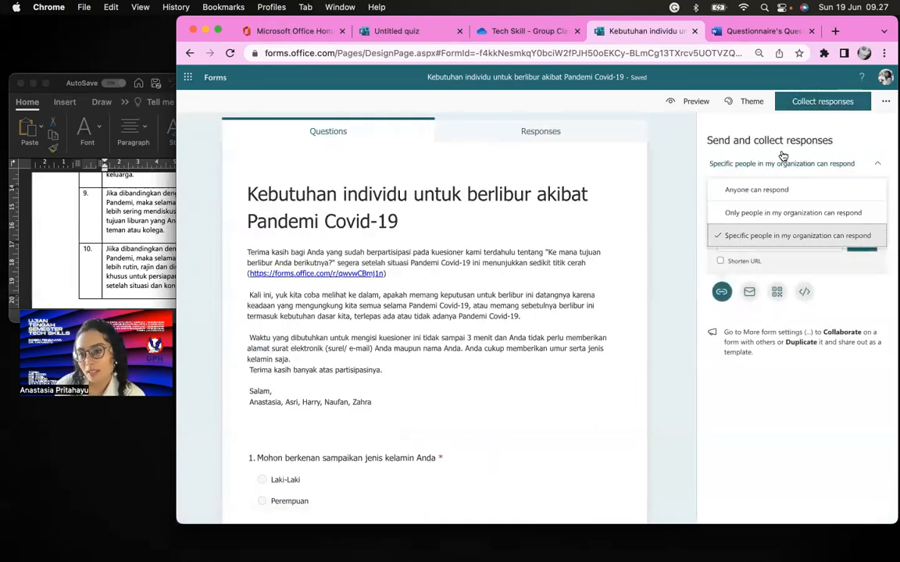
pyautogui.click(744, 190)
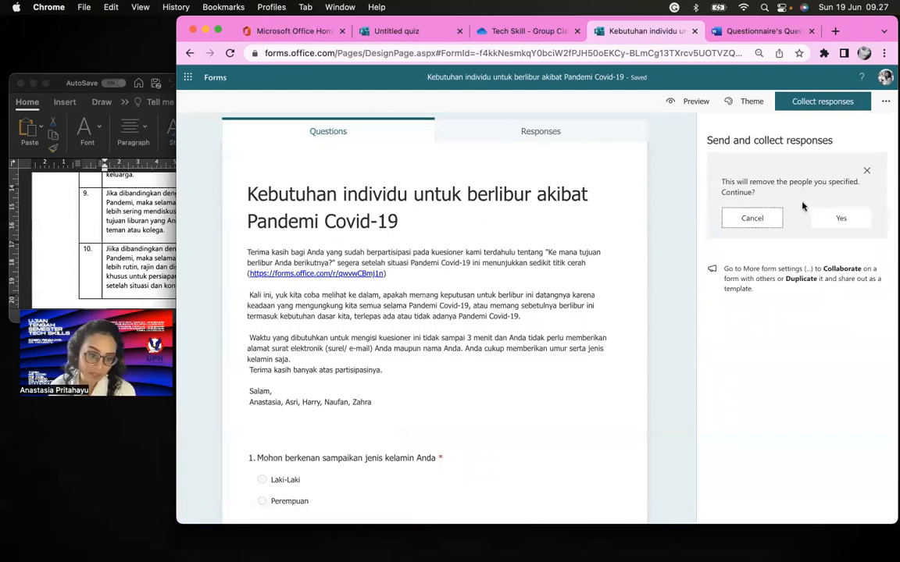
pyautogui.click(831, 222)
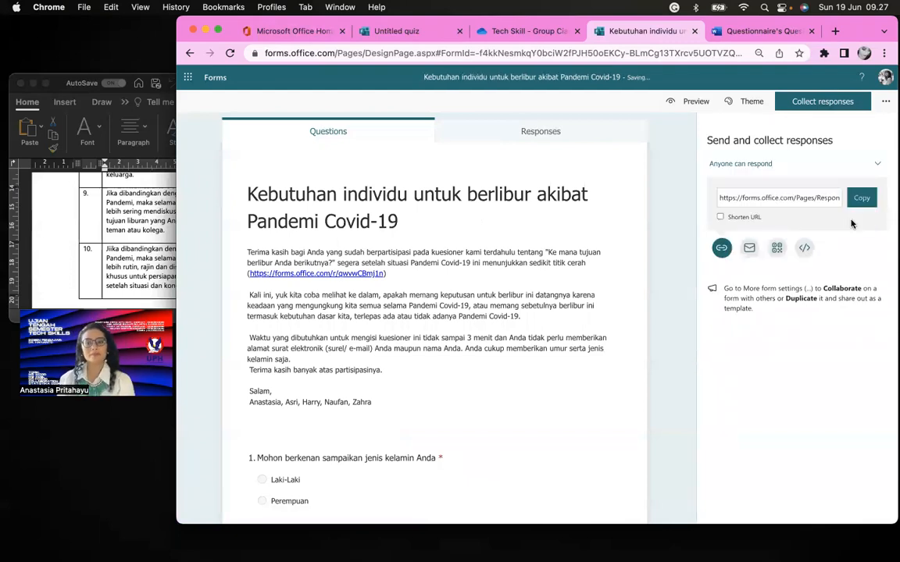
pyautogui.click(720, 217)
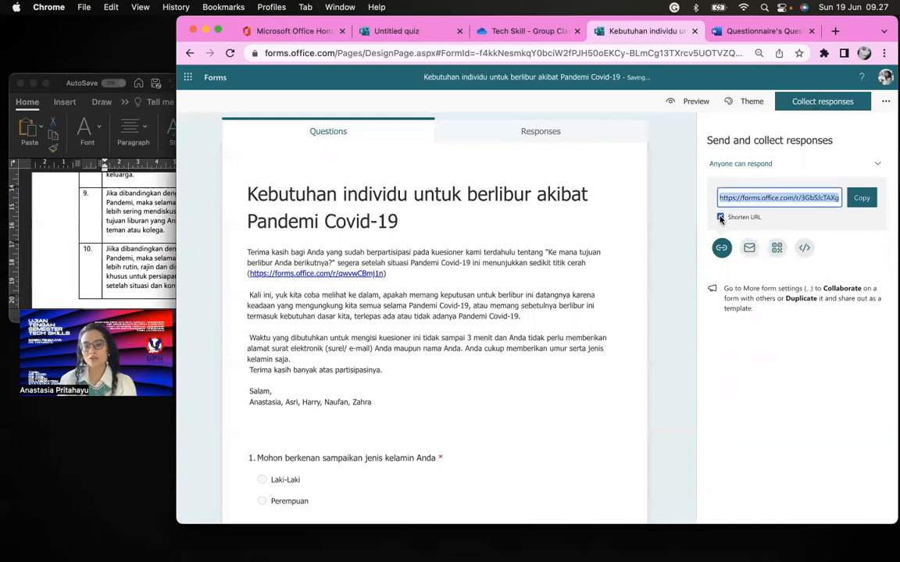
# Step: Download the form's QR code as an image into the Downloads folder under the suggested file name
pyautogui.click(777, 251)
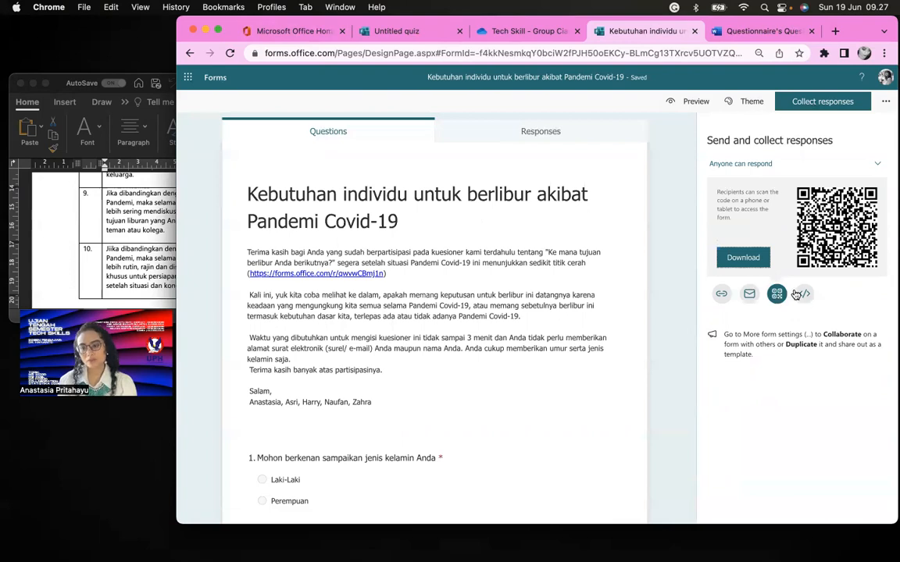
pyautogui.click(743, 257)
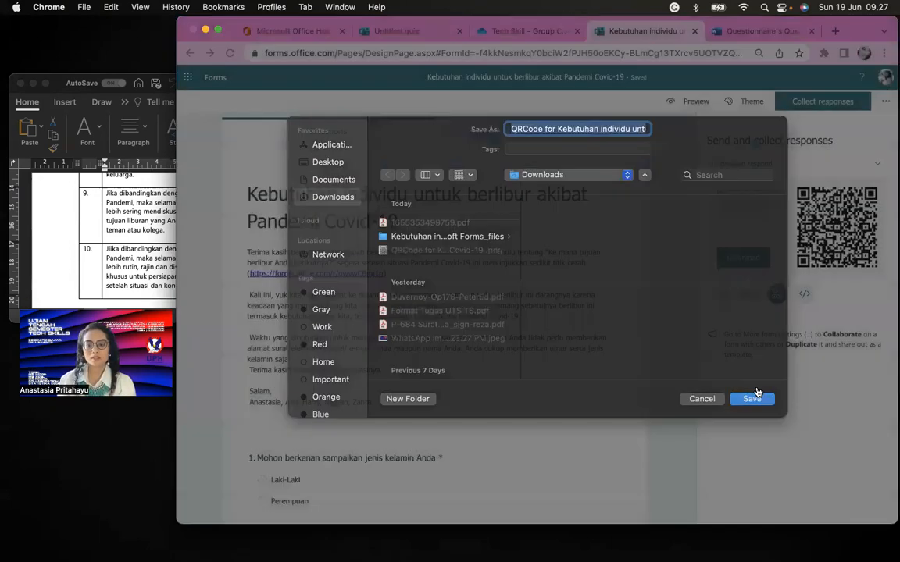
pyautogui.click(751, 397)
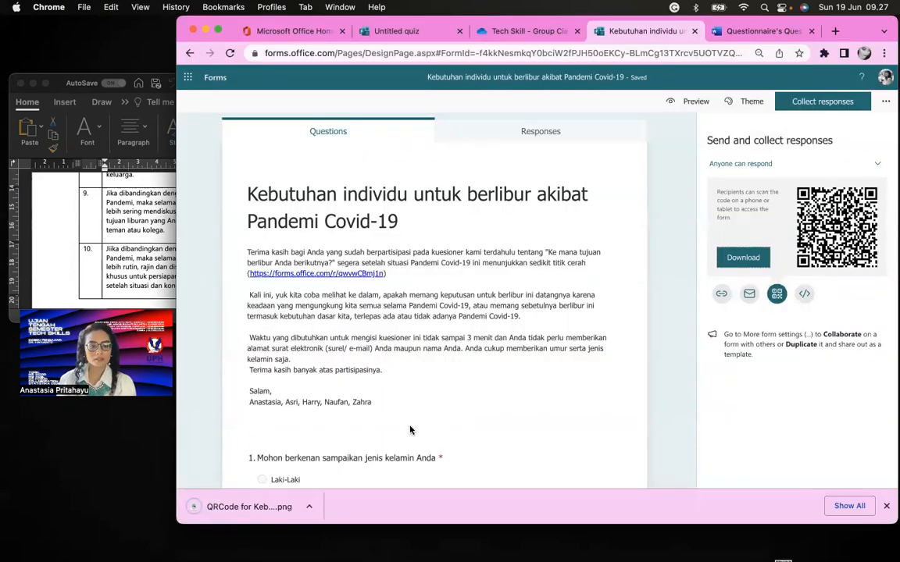
# Step: Inspect the downloaded QR code image and close it, and view the form's embed code before returning to the response link
pyautogui.click(238, 503)
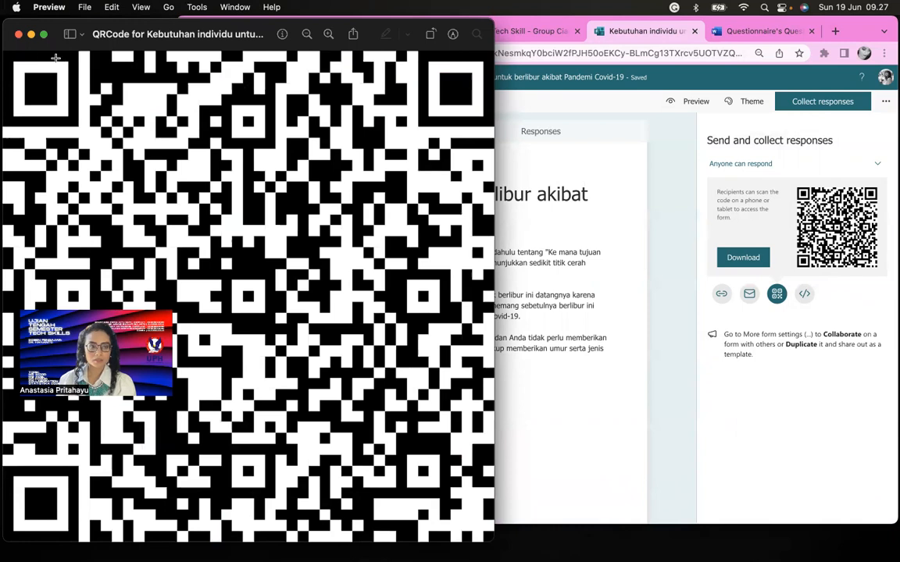
pyautogui.click(19, 35)
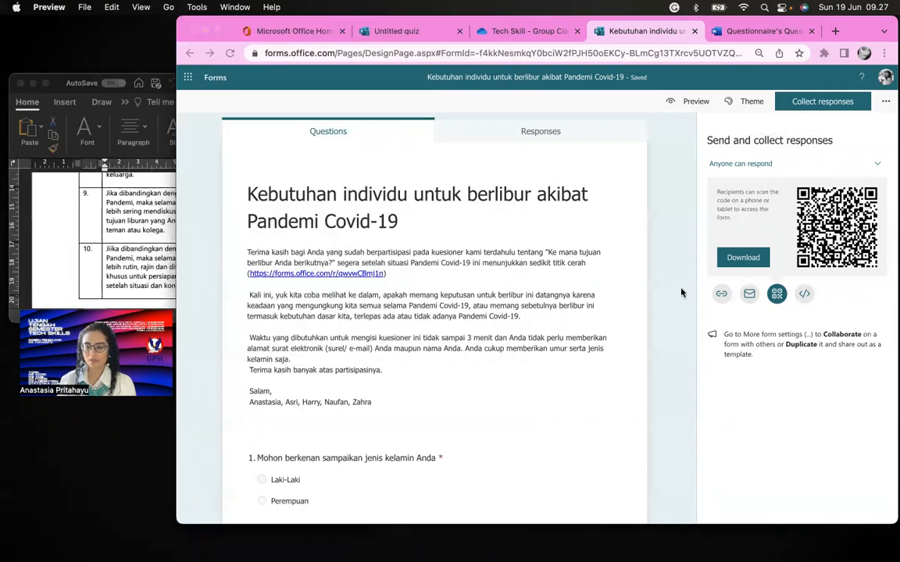
pyautogui.click(805, 295)
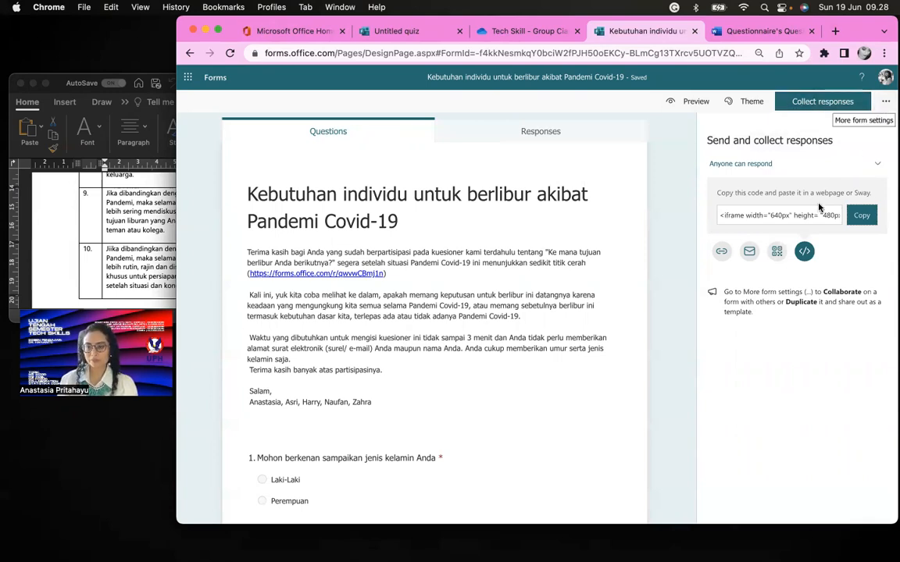
pyautogui.click(719, 251)
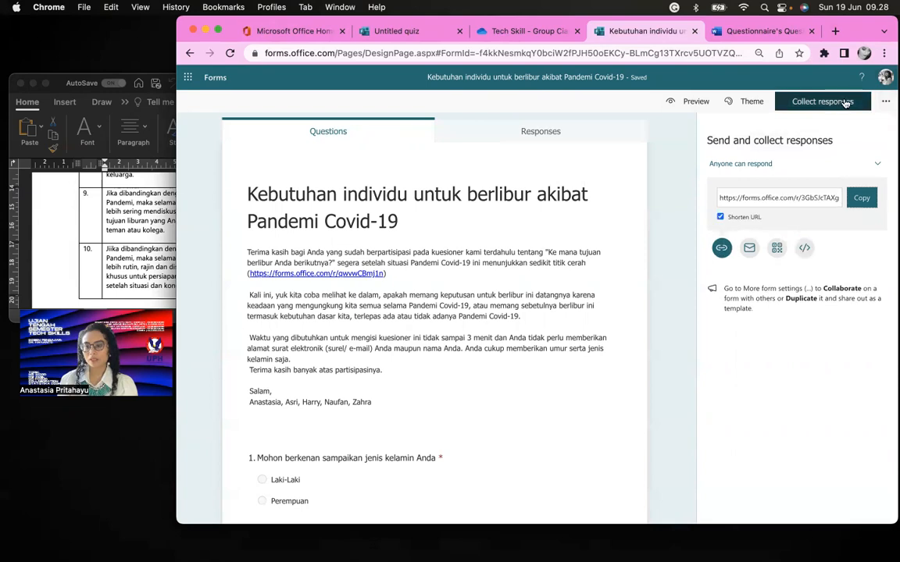
# Step: Create a collaboration link that lets others view and edit the form
pyautogui.click(881, 104)
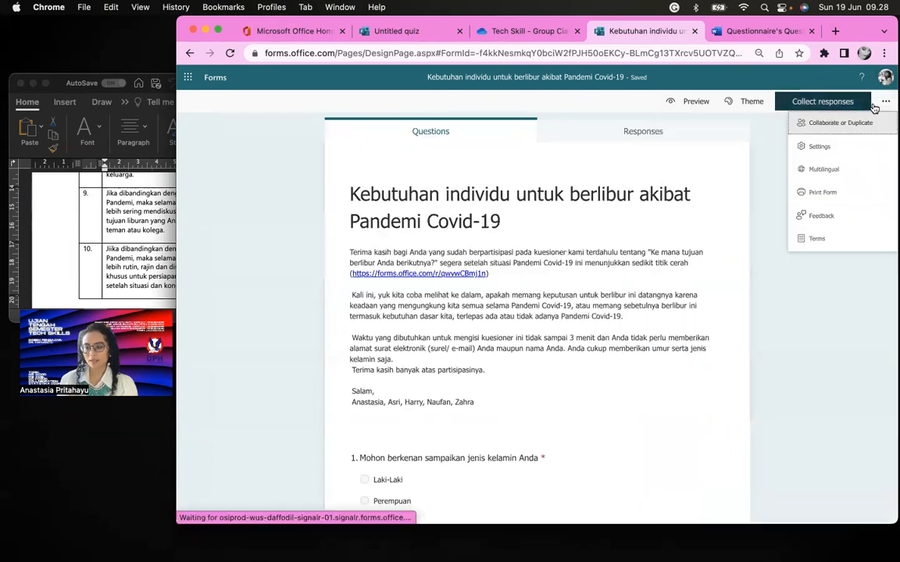
pyautogui.click(837, 125)
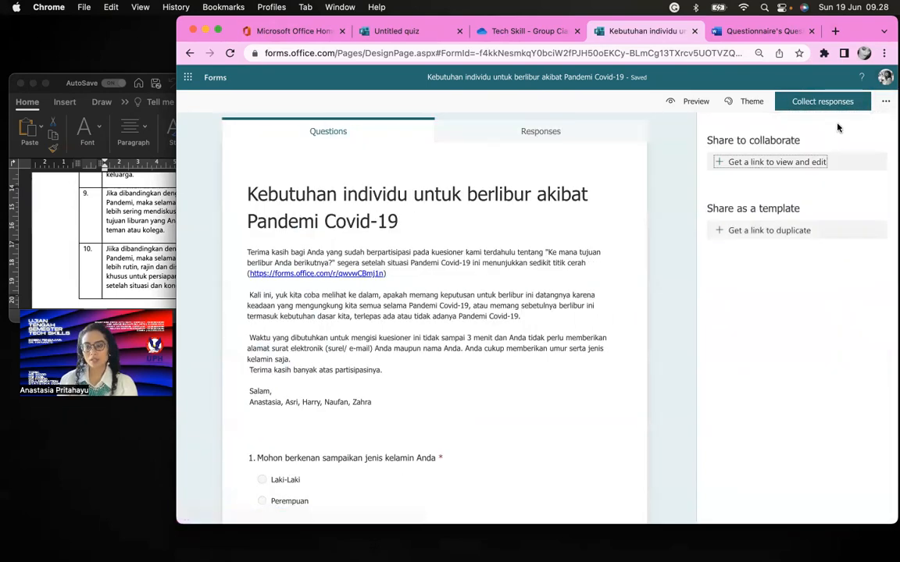
pyautogui.click(825, 165)
# Step: Try limiting collaboration to specific people, restore access for users with an Office 365 work or school account, and copy the collaboration link
pyautogui.click(824, 166)
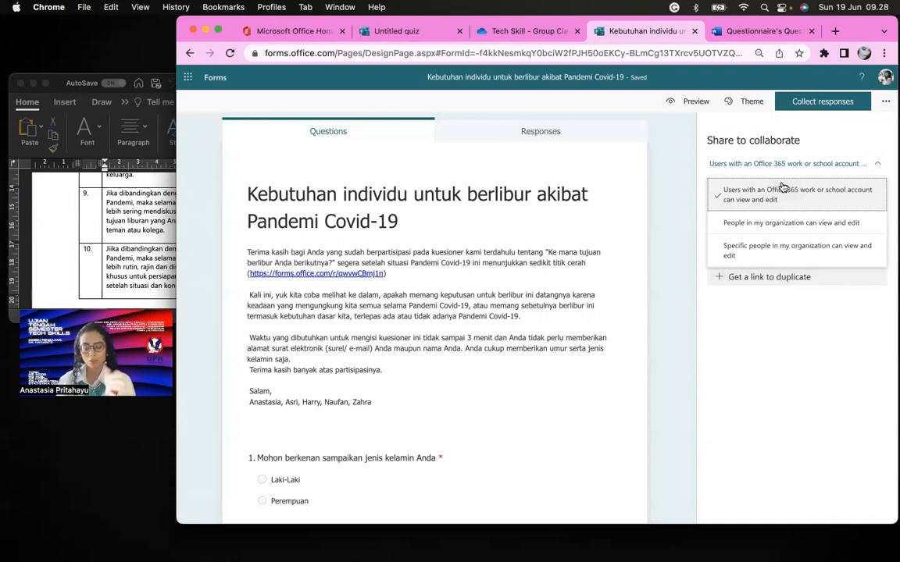
pyautogui.click(802, 250)
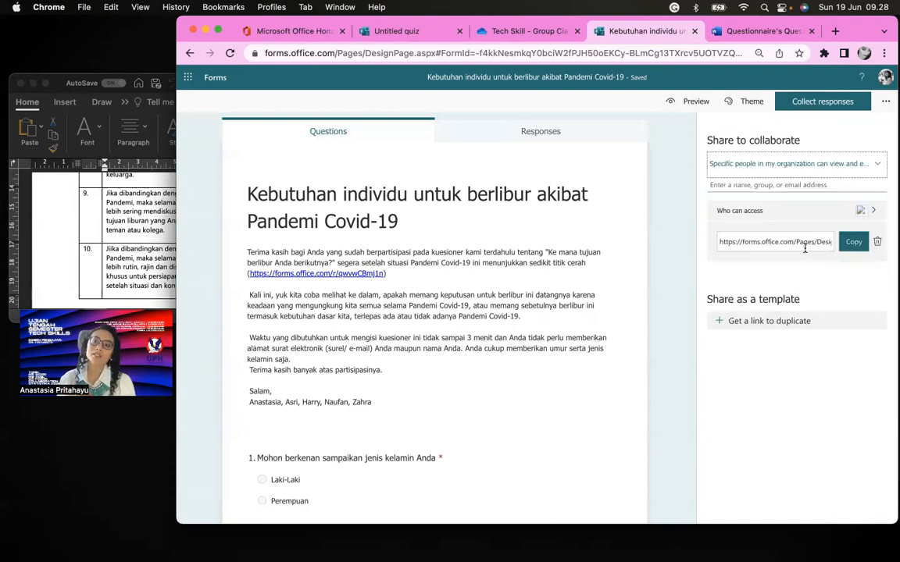
pyautogui.click(815, 165)
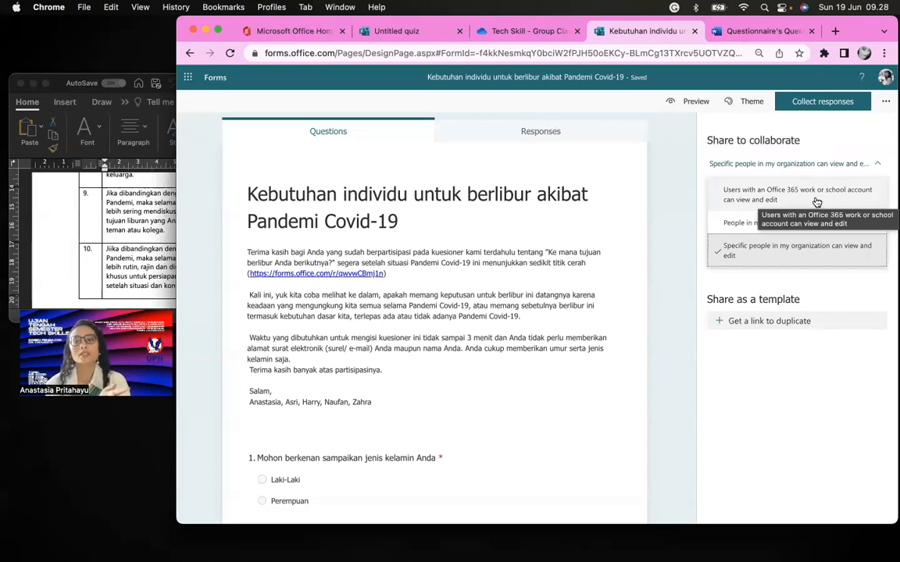
pyautogui.click(816, 194)
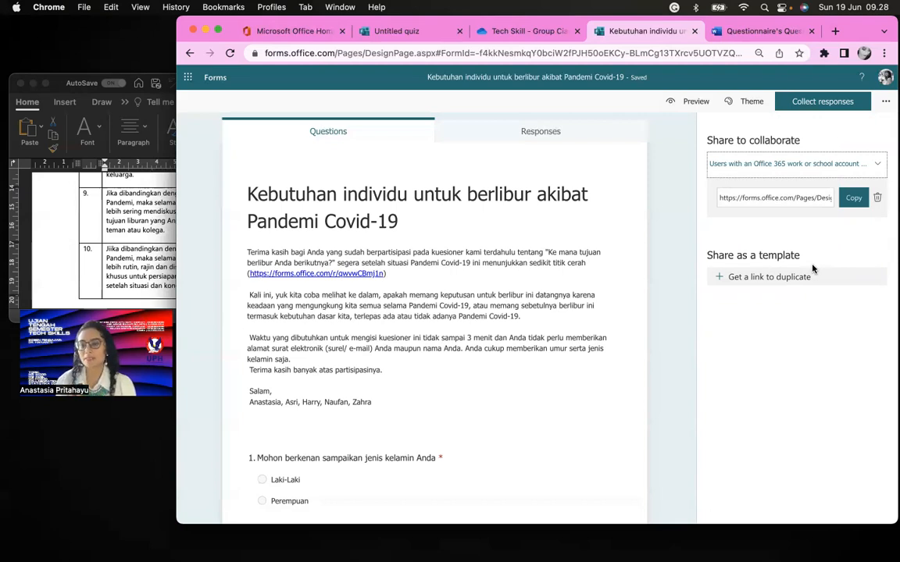
pyautogui.click(854, 200)
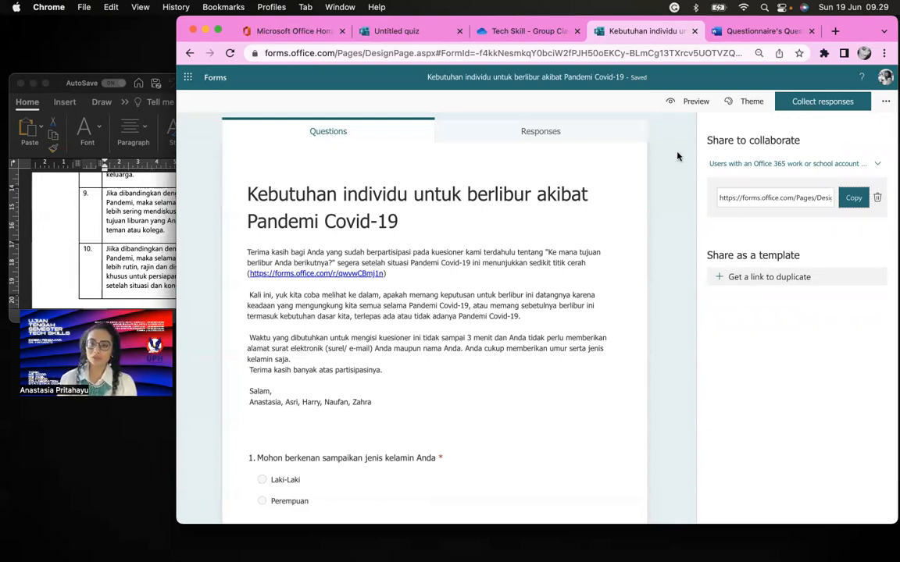
# Step: Check the form's response count and status overview, and go back to the question editor
pyautogui.click(586, 137)
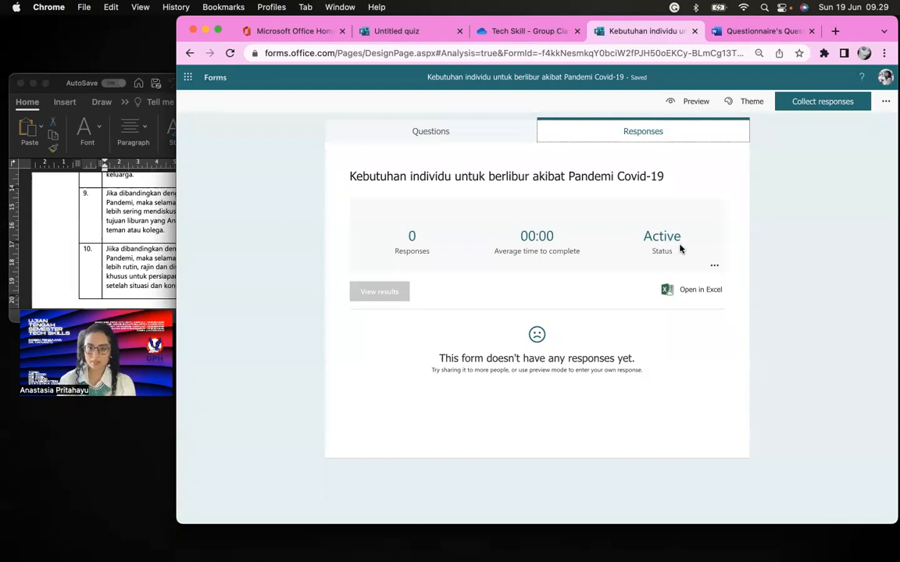
pyautogui.click(475, 138)
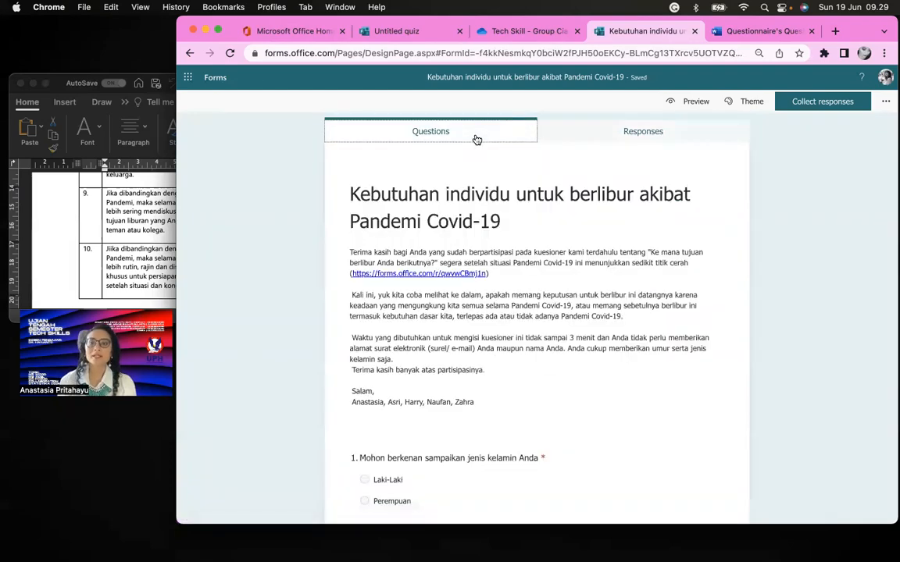
# Step: Apply the City Bus theme to the form and preview it in computer and mobile layouts
pyautogui.click(733, 104)
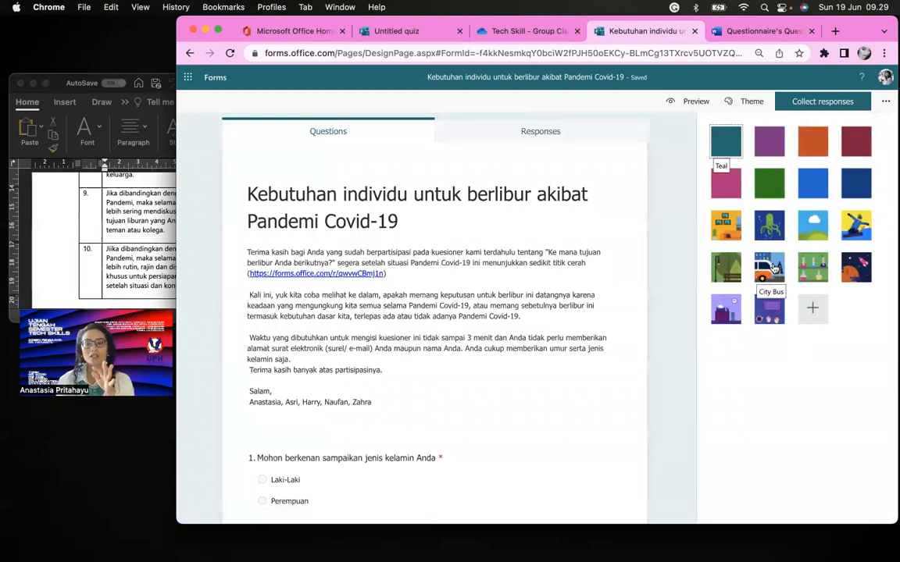
pyautogui.click(770, 268)
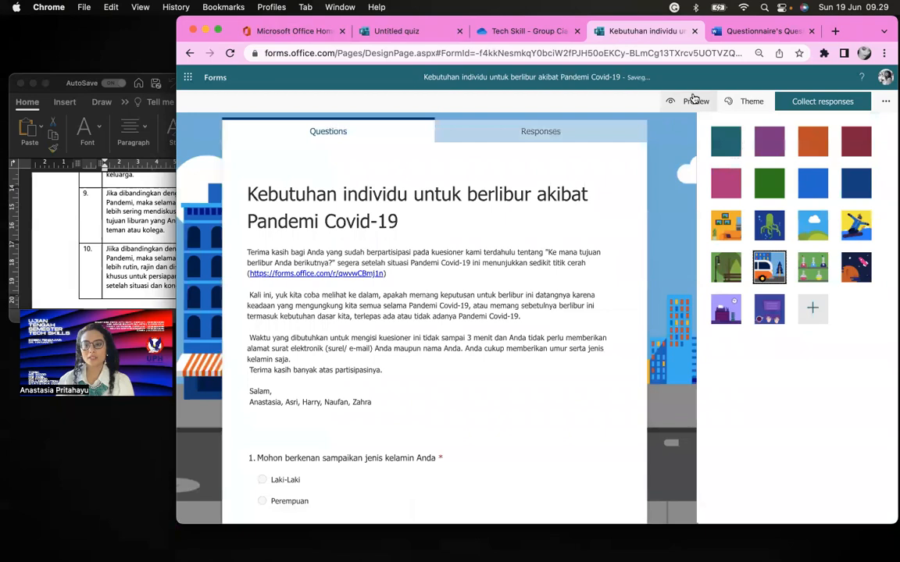
pyautogui.click(693, 100)
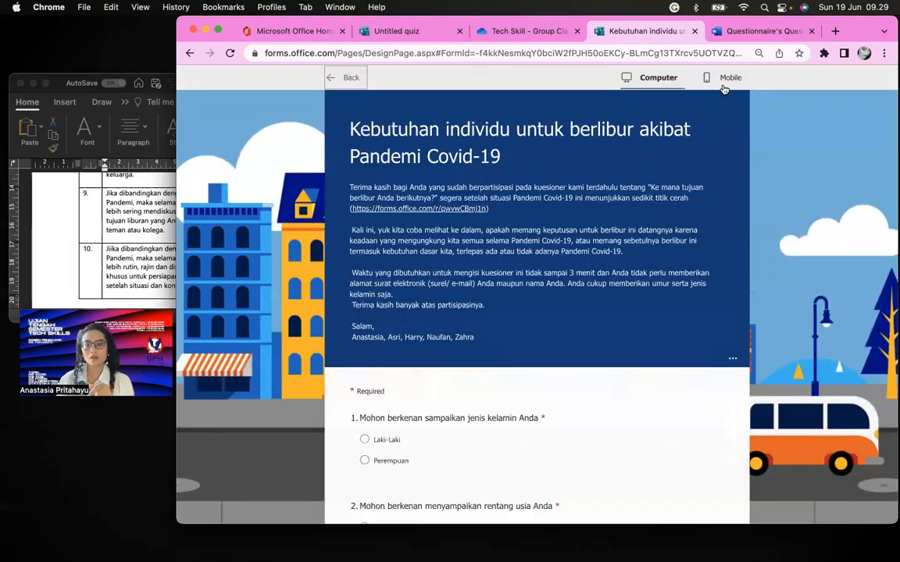
pyautogui.click(725, 82)
pyautogui.click(336, 78)
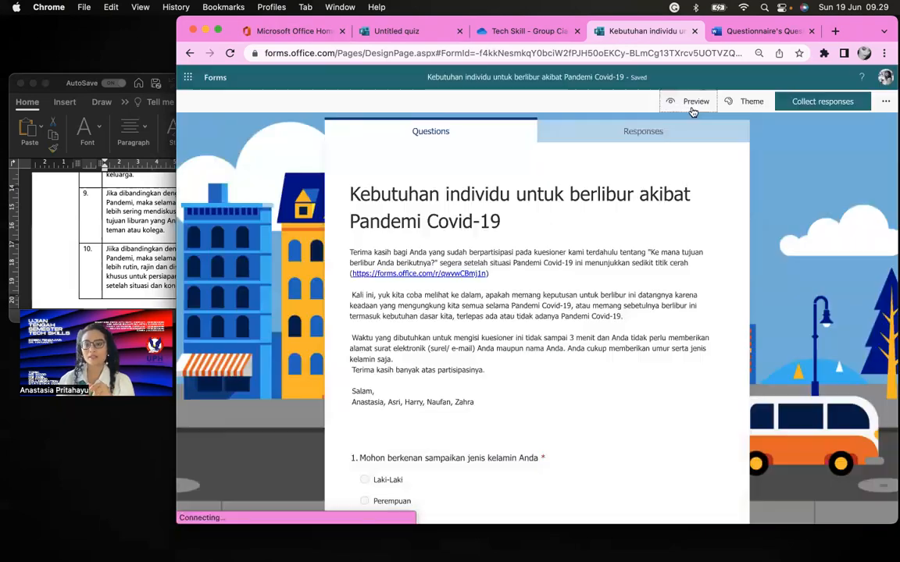
# Step: Customize the theme background with the blue-domed white buildings photo found through a Bing image search for "travel"
pyautogui.click(748, 101)
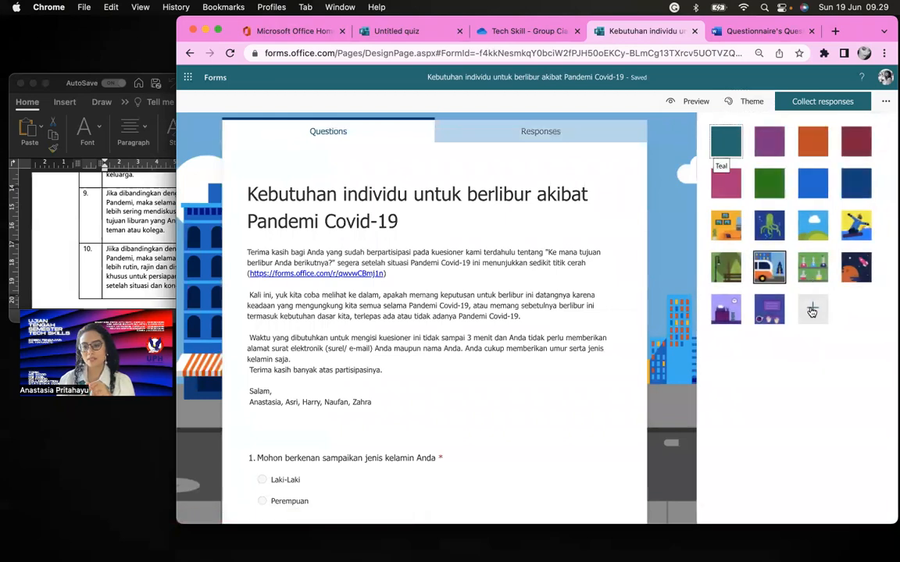
pyautogui.click(812, 312)
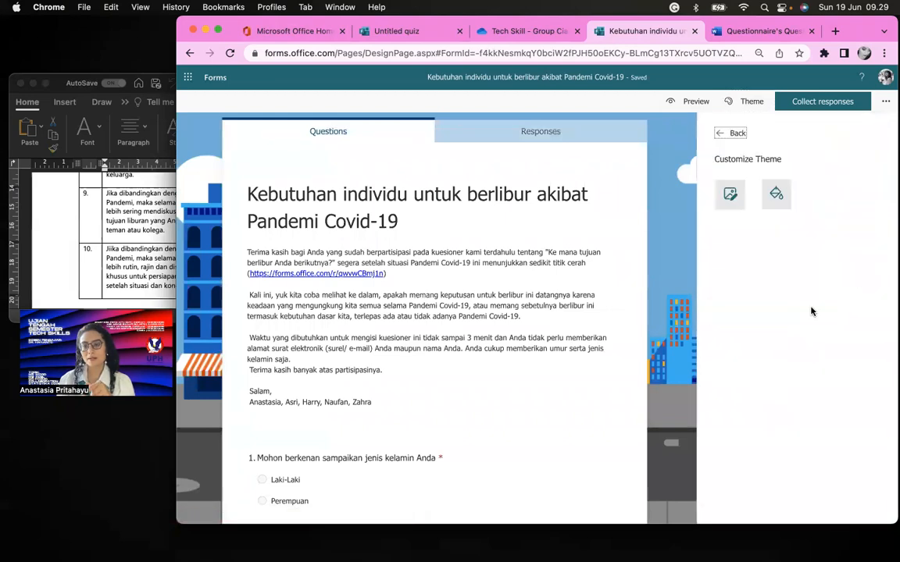
pyautogui.click(773, 193)
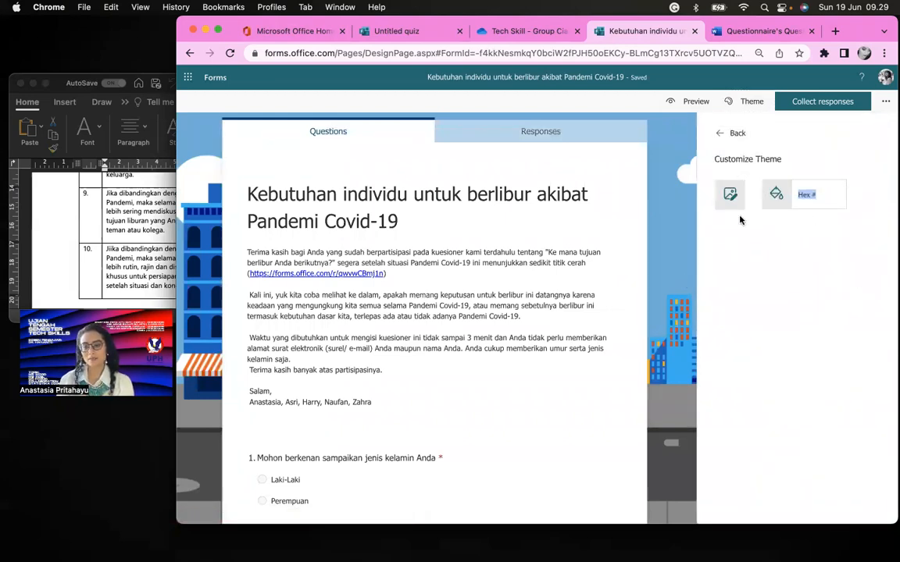
pyautogui.click(729, 193)
pyautogui.click(676, 170)
pyautogui.write('trave')
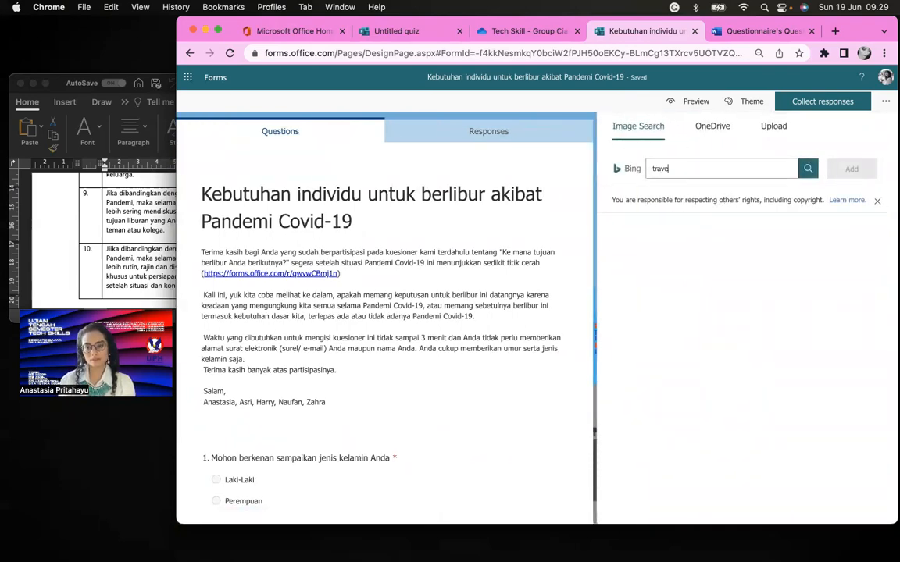
pyautogui.write('l')
pyautogui.press('Return')
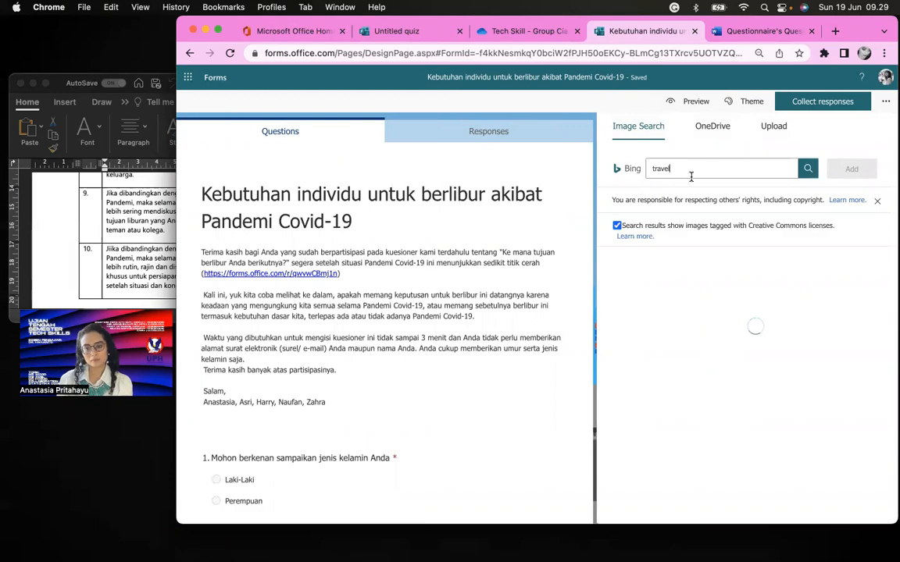
pyautogui.scroll(-3, 727, 373)
pyautogui.scroll(3, 726, 373)
pyautogui.click(814, 293)
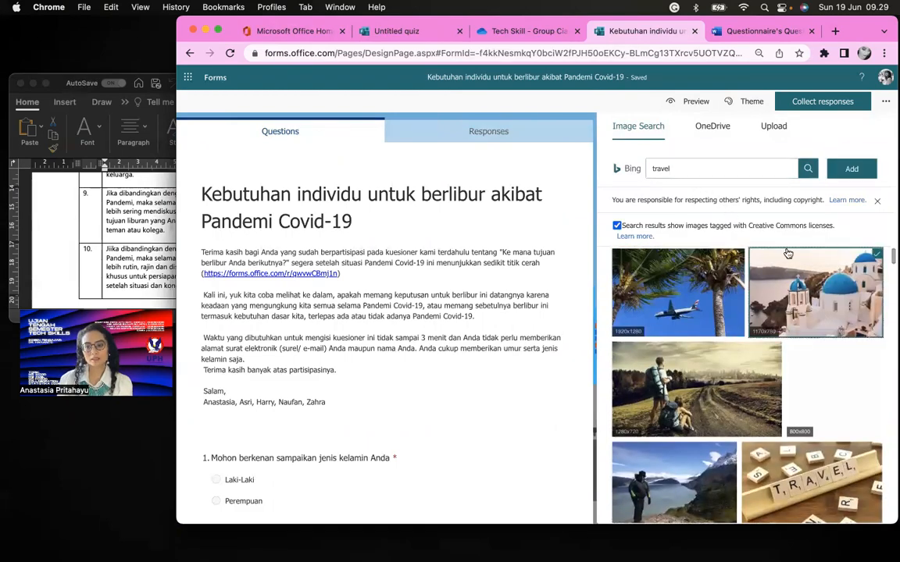
pyautogui.click(856, 170)
# Step: Preview the form with its custom background in computer and mobile layouts, and return to the question editor
pyautogui.click(693, 102)
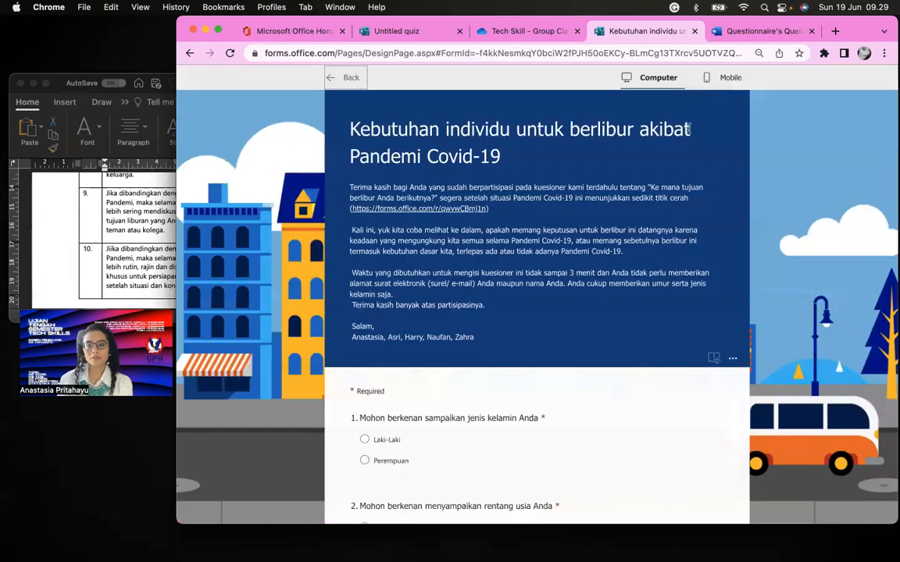
pyautogui.click(329, 79)
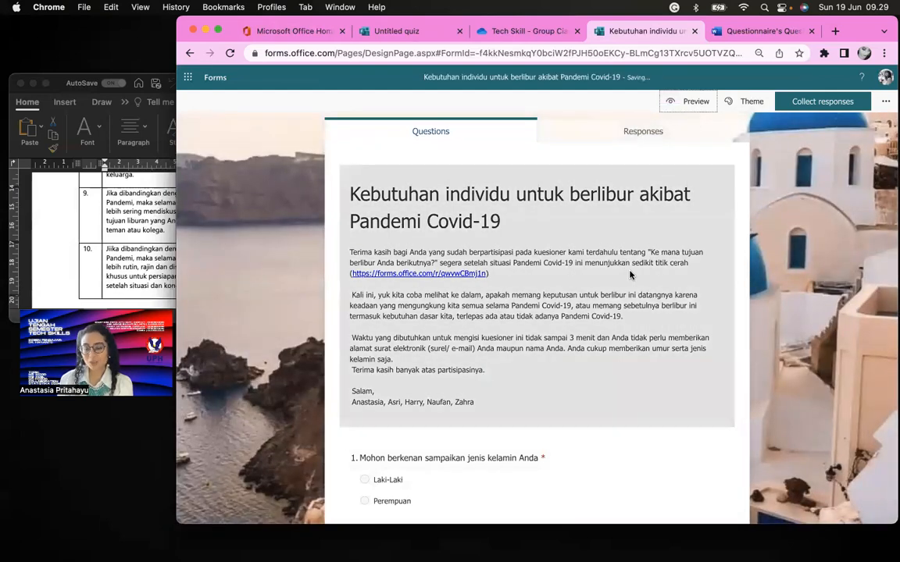
pyautogui.click(685, 102)
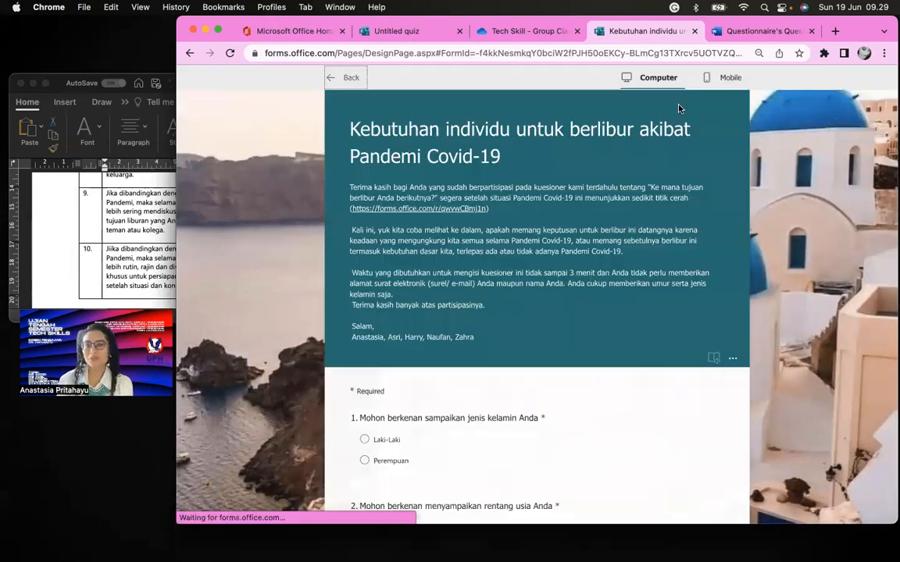
pyautogui.click(719, 77)
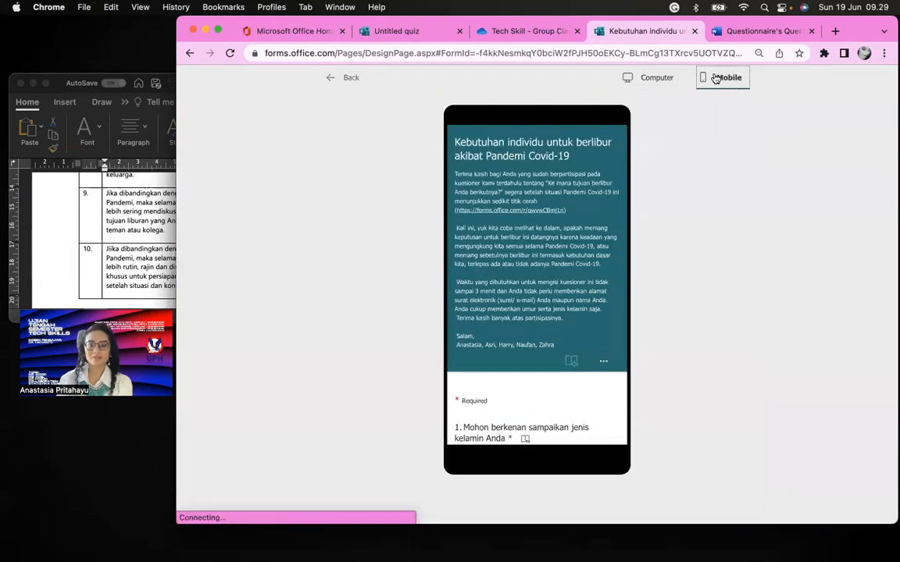
pyautogui.scroll(-1, 499, 186)
pyautogui.scroll(-10, 498, 186)
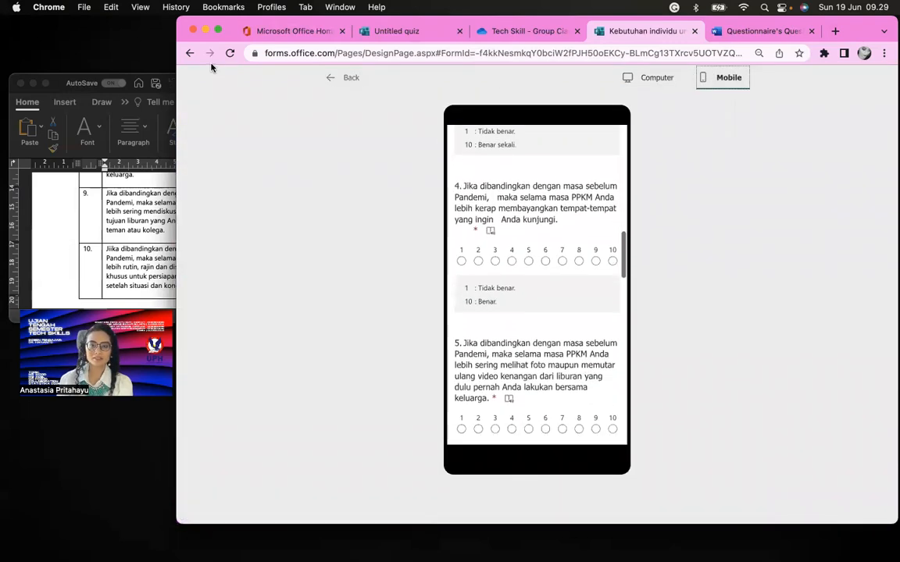
pyautogui.click(342, 78)
# Step: Insert the grey and pink interlocking symbols picture from an image search for "gender" into question 1
pyautogui.scroll(-5, 471, 242)
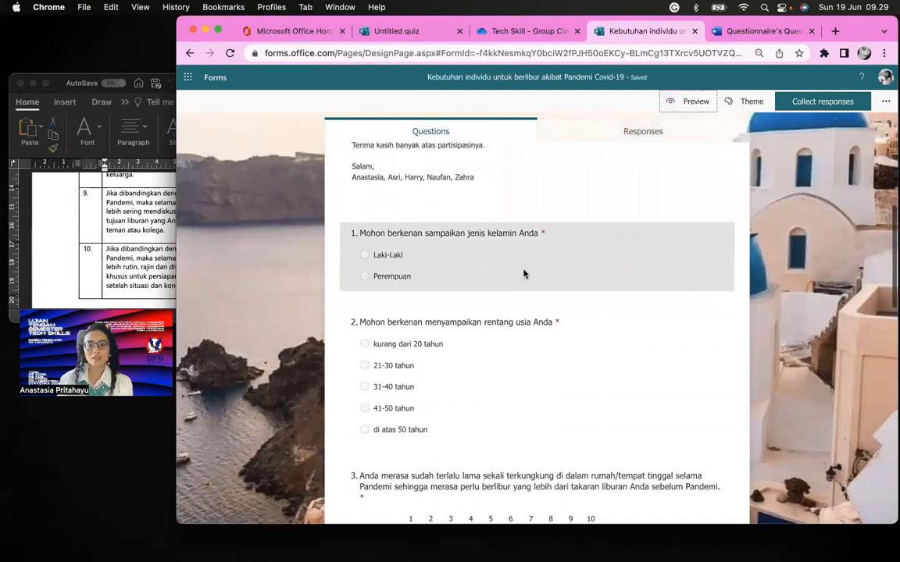
pyautogui.click(499, 234)
pyautogui.click(710, 261)
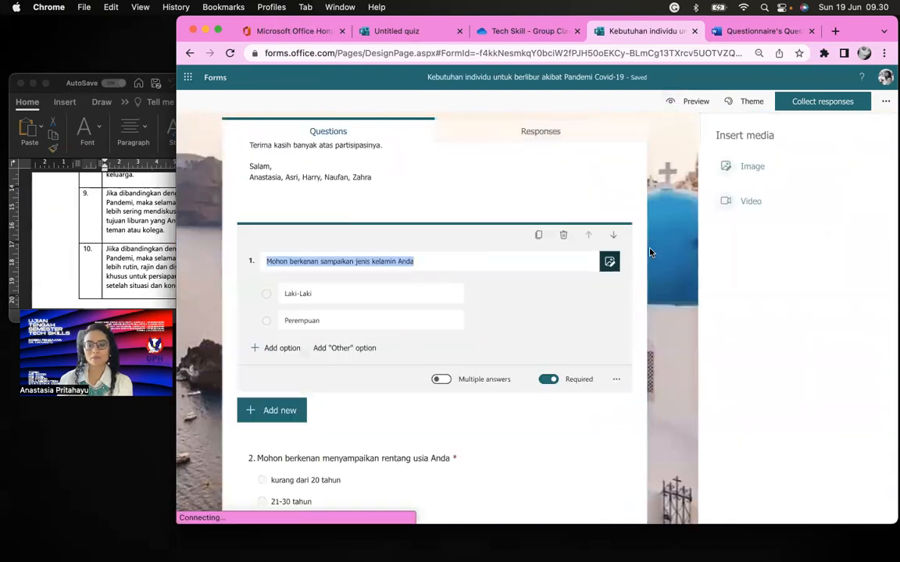
pyautogui.click(748, 168)
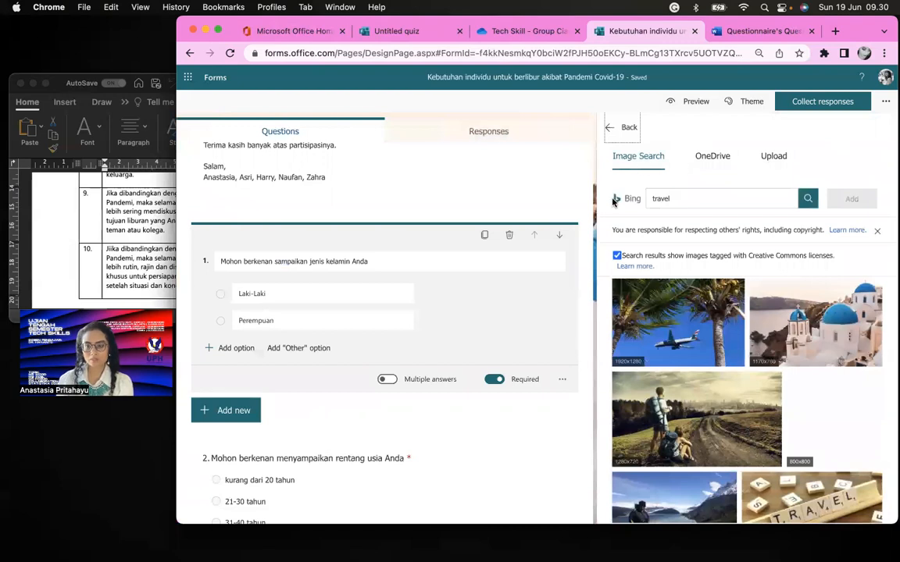
pyautogui.click(757, 197)
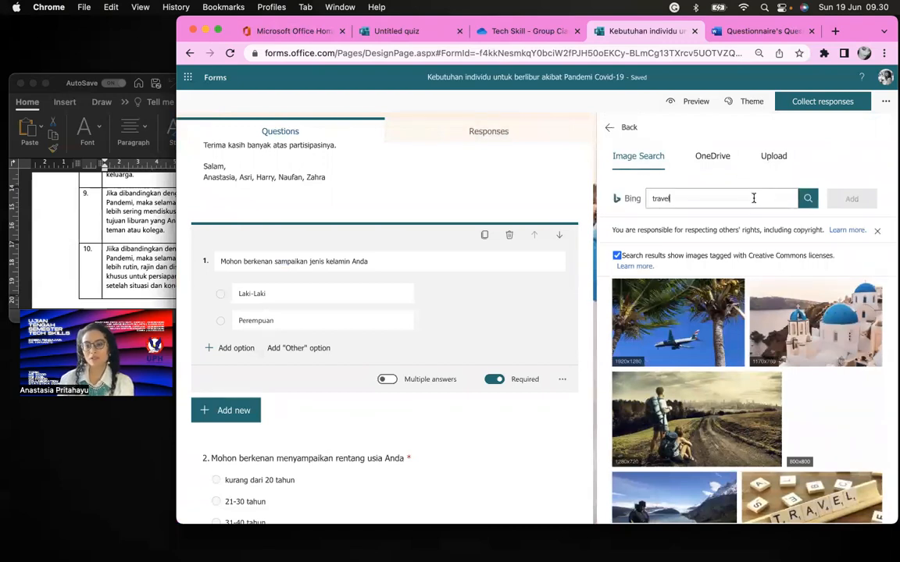
pyautogui.press('super+a')
pyautogui.write('gen')
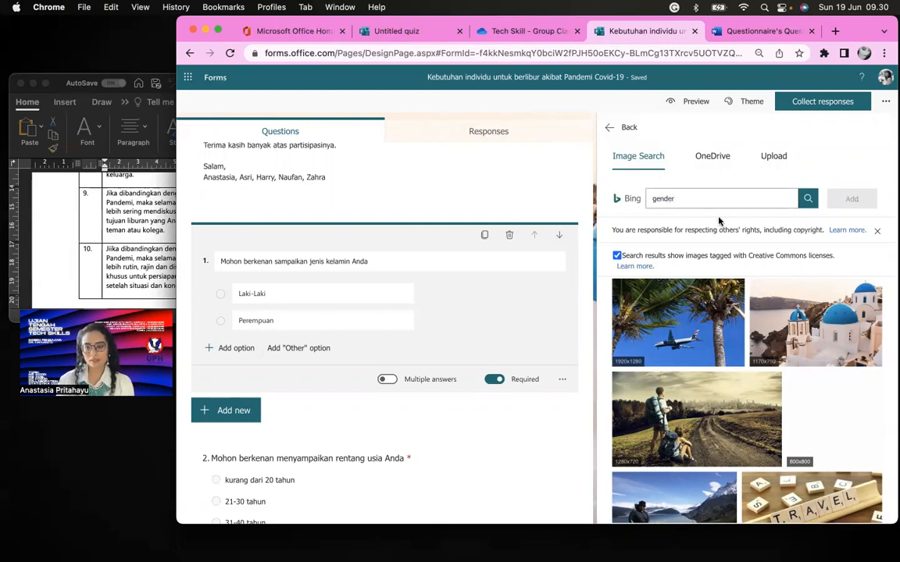
pyautogui.press('Return')
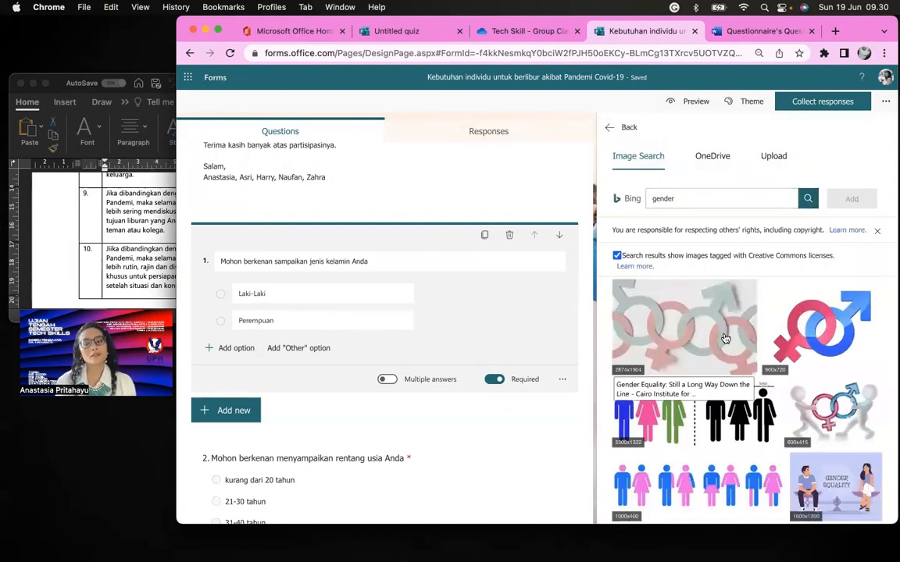
pyautogui.scroll(-2, 725, 339)
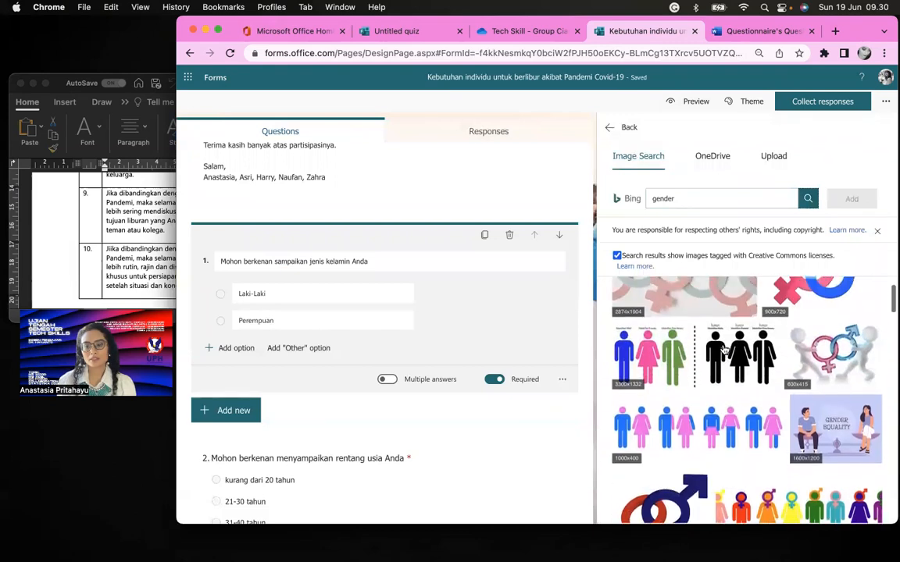
pyautogui.scroll(2, 724, 351)
pyautogui.click(723, 346)
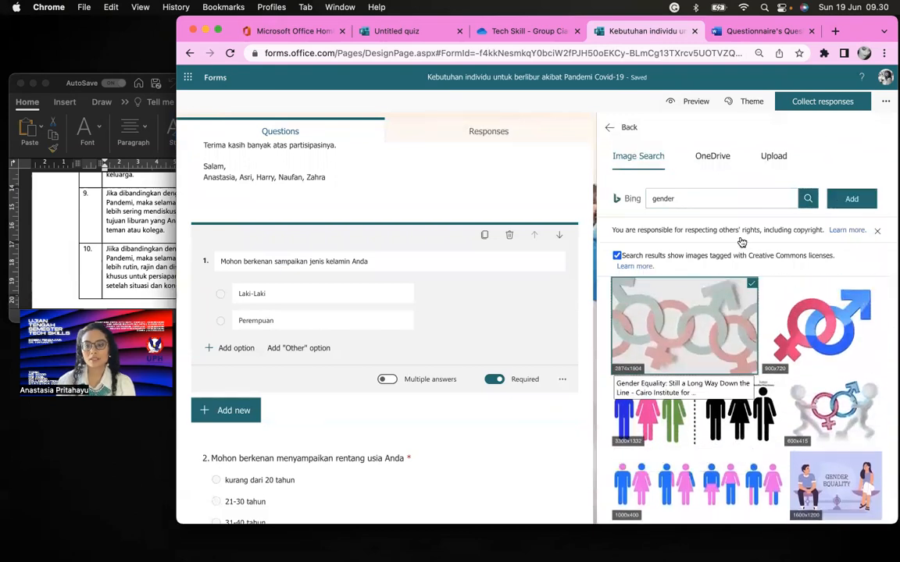
pyautogui.click(852, 199)
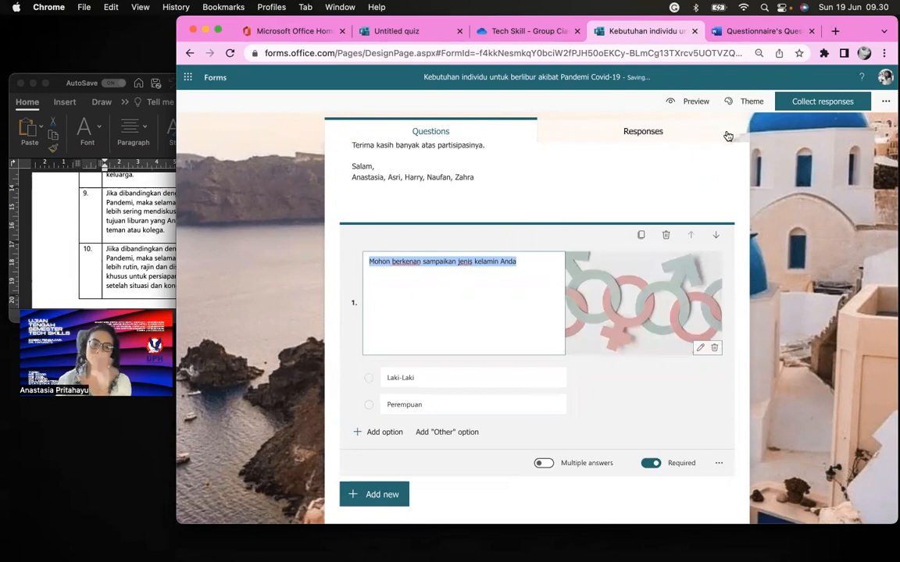
# Step: Preview question 1 with its inserted image in computer and mobile layouts, and return to the question editor
pyautogui.click(698, 102)
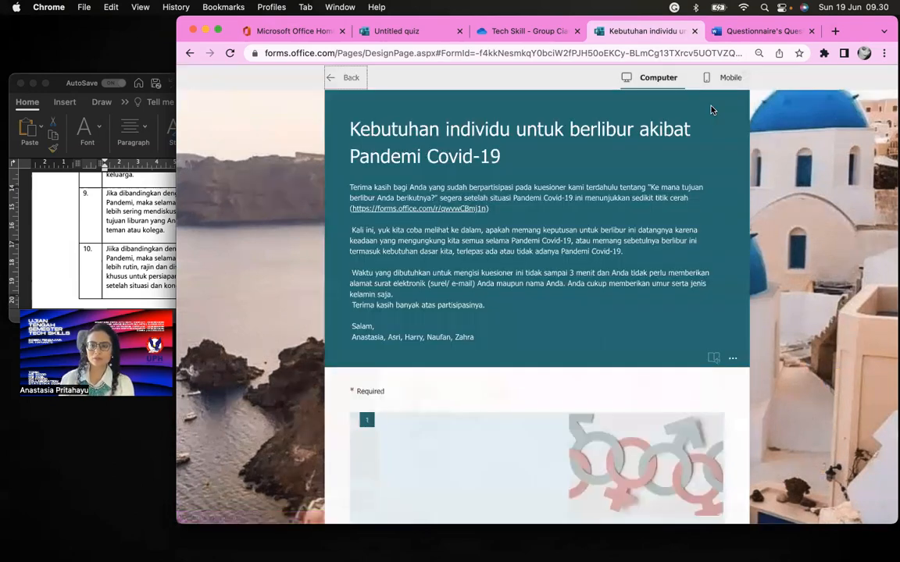
pyautogui.scroll(-10, 647, 338)
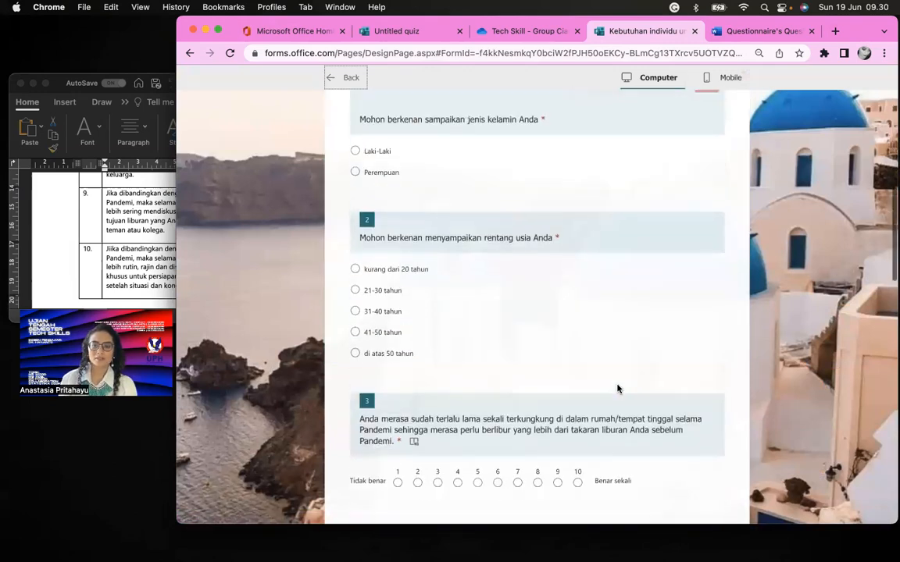
pyautogui.scroll(10, 618, 386)
pyautogui.click(726, 77)
pyautogui.scroll(-5, 550, 312)
pyautogui.scroll(1, 605, 363)
pyautogui.scroll(5, 609, 363)
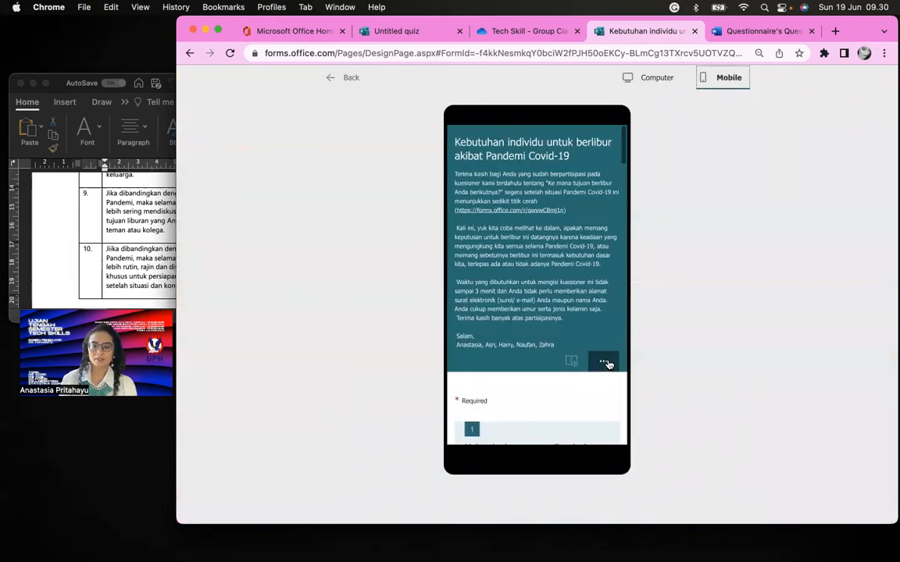
pyautogui.click(342, 78)
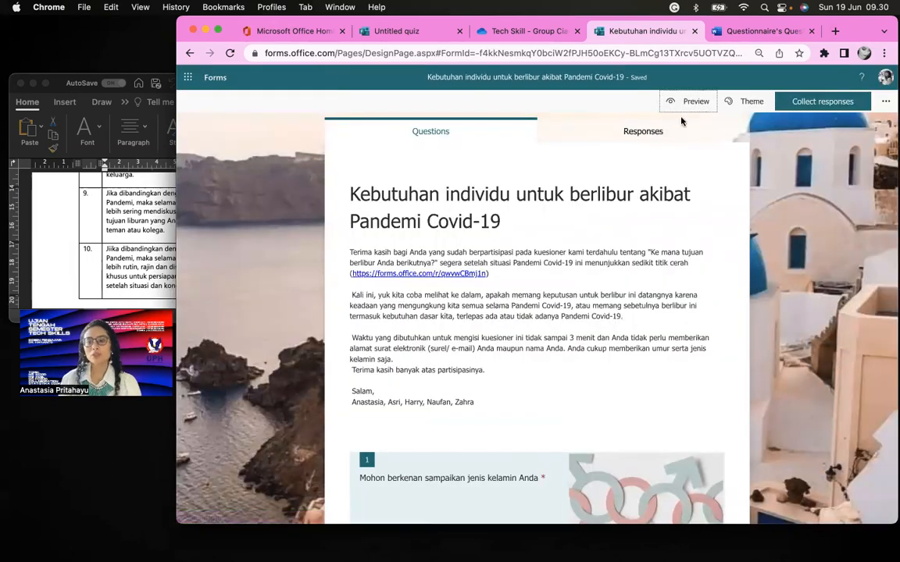
# Step: Replace the custom photo theme with the built-in City Bus theme
pyautogui.click(744, 103)
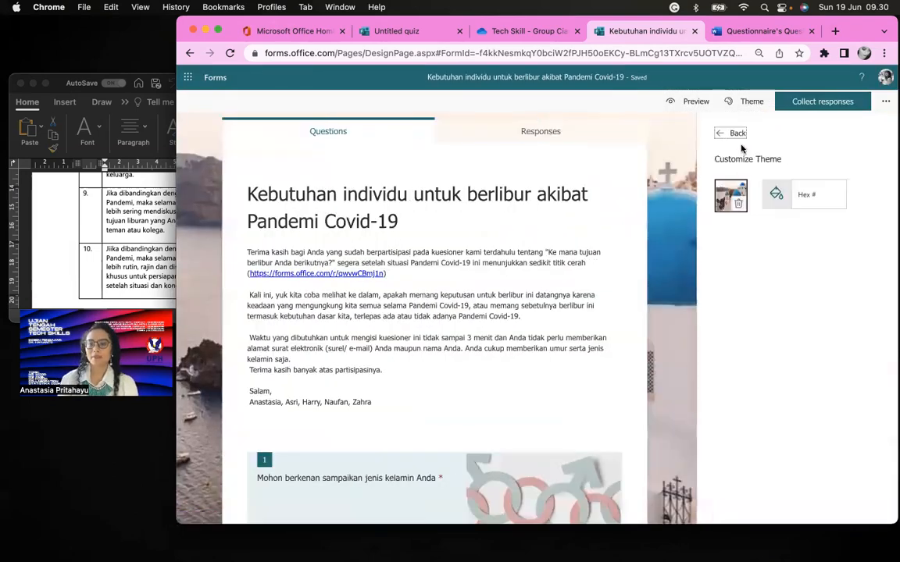
pyautogui.click(736, 134)
pyautogui.click(768, 267)
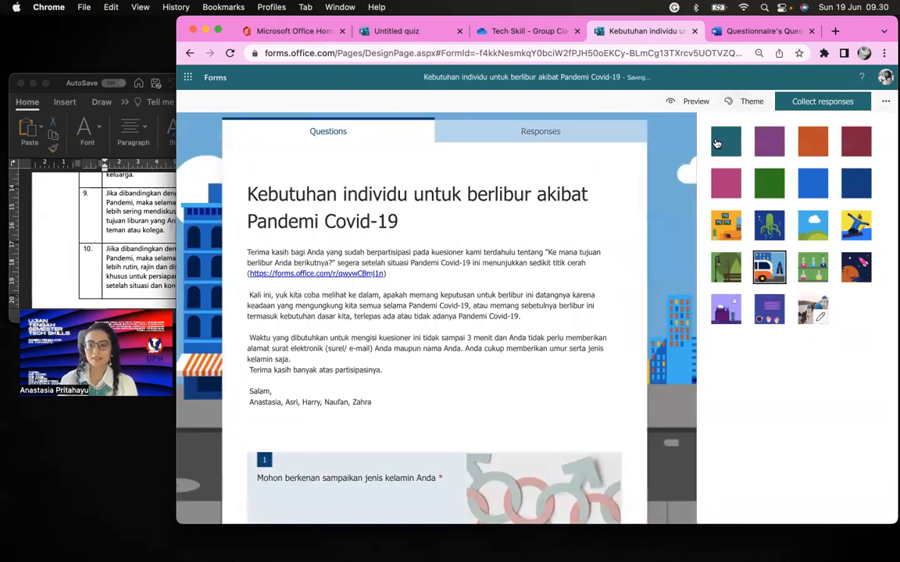
# Step: Replace question 1's picture with the grey combined gender symbol from the "gender" image search, and check it in the form preview
pyautogui.scroll(-3, 620, 338)
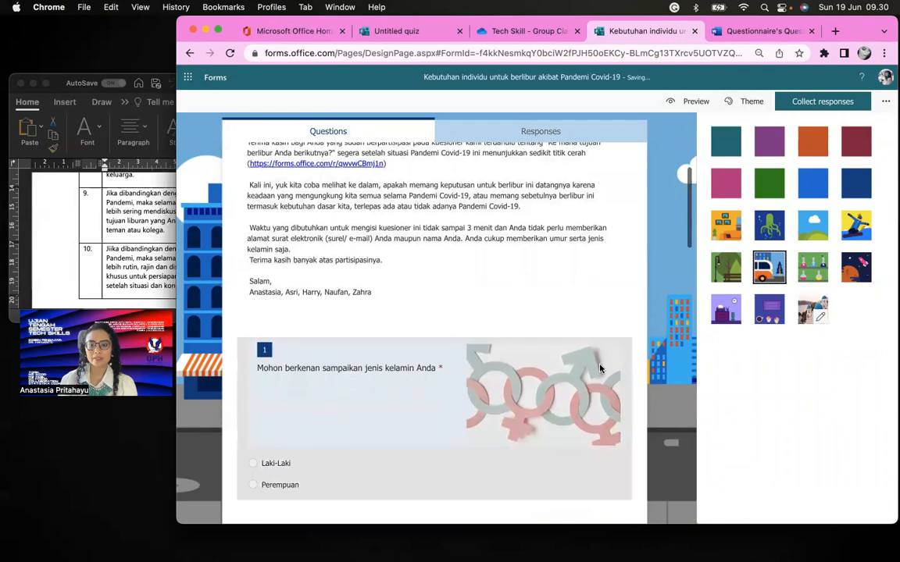
pyautogui.click(539, 336)
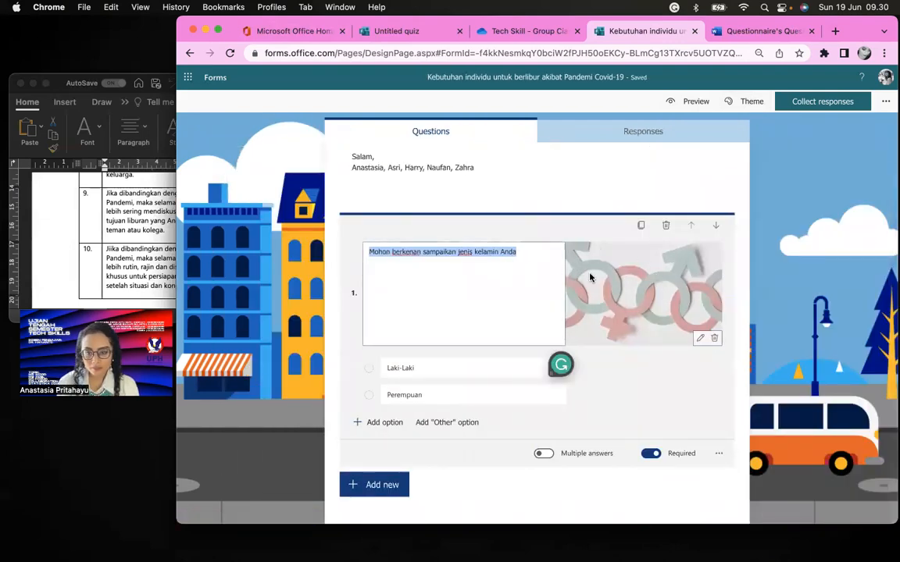
pyautogui.click(700, 337)
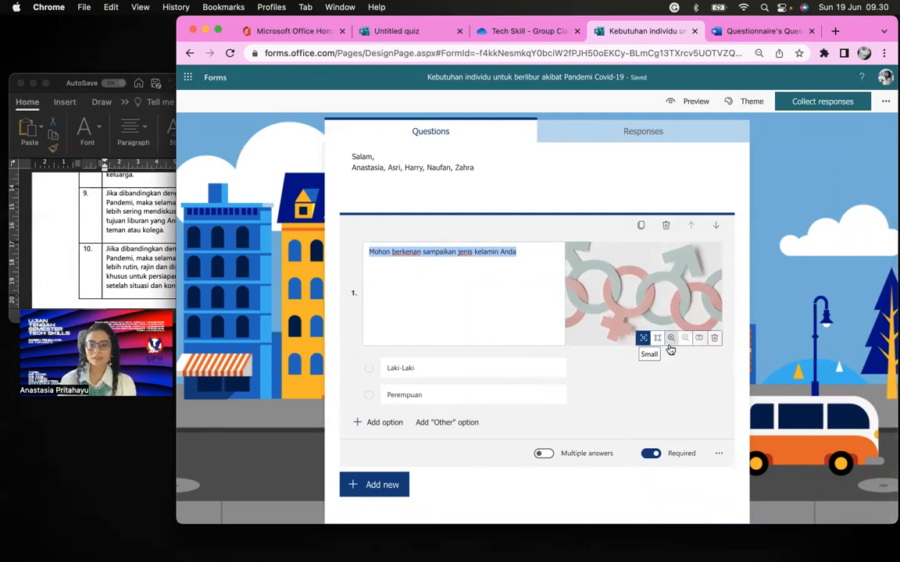
pyautogui.click(714, 338)
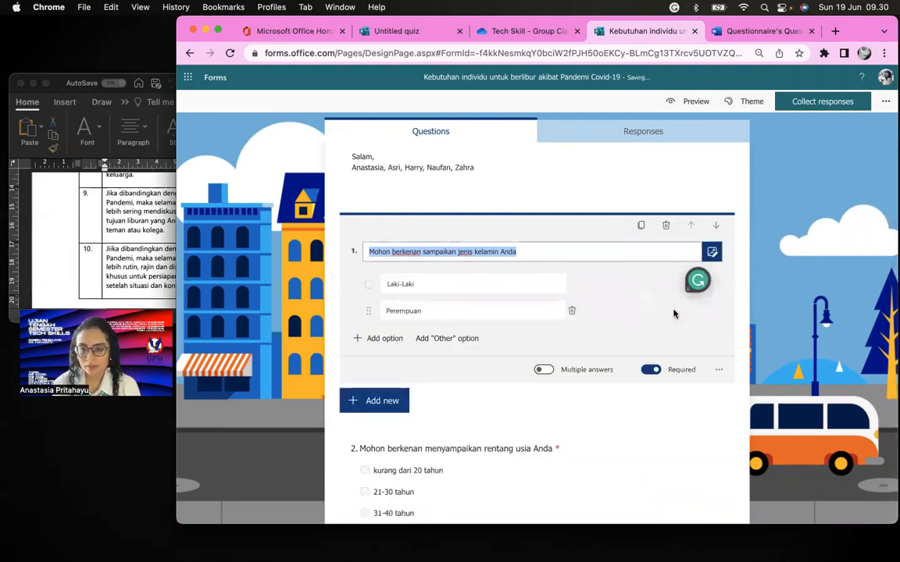
pyautogui.click(712, 252)
pyautogui.click(718, 175)
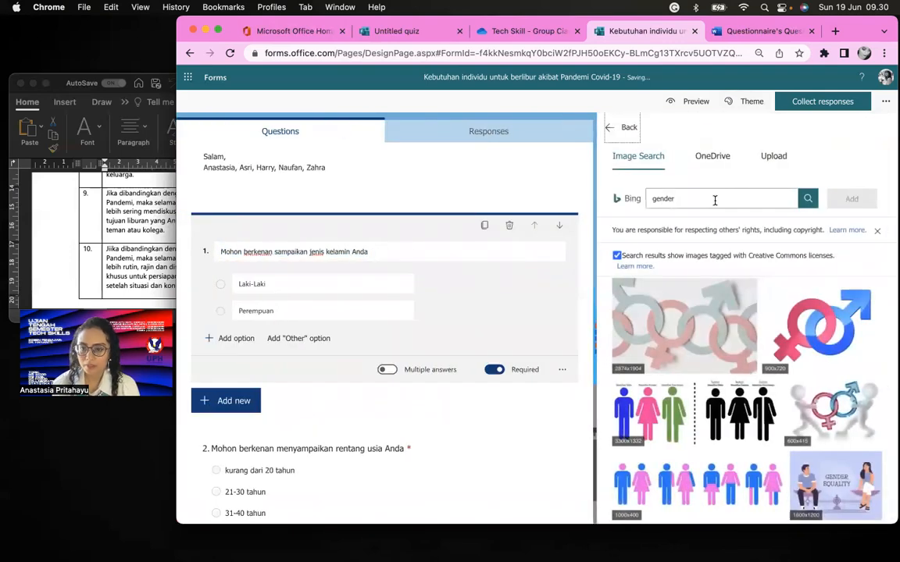
pyautogui.scroll(-10, 707, 338)
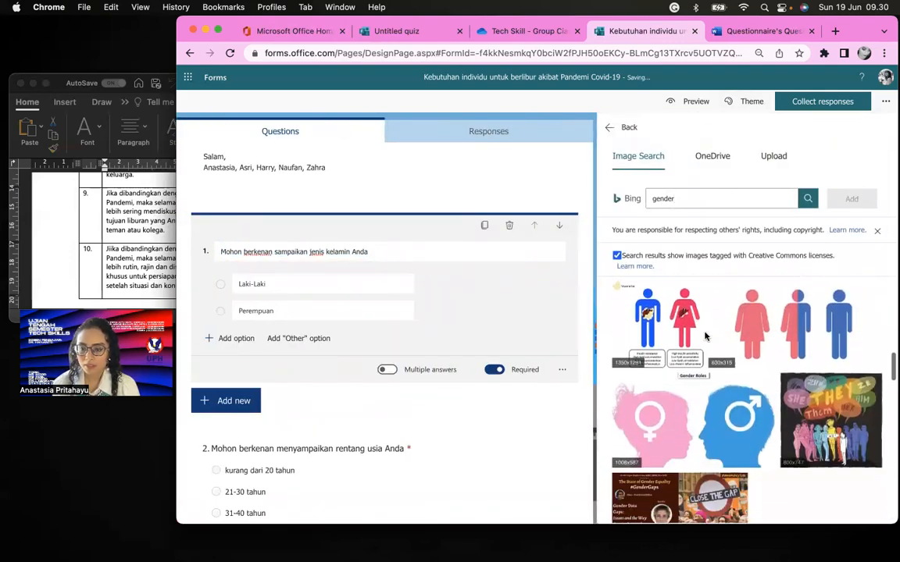
pyautogui.scroll(-10, 706, 337)
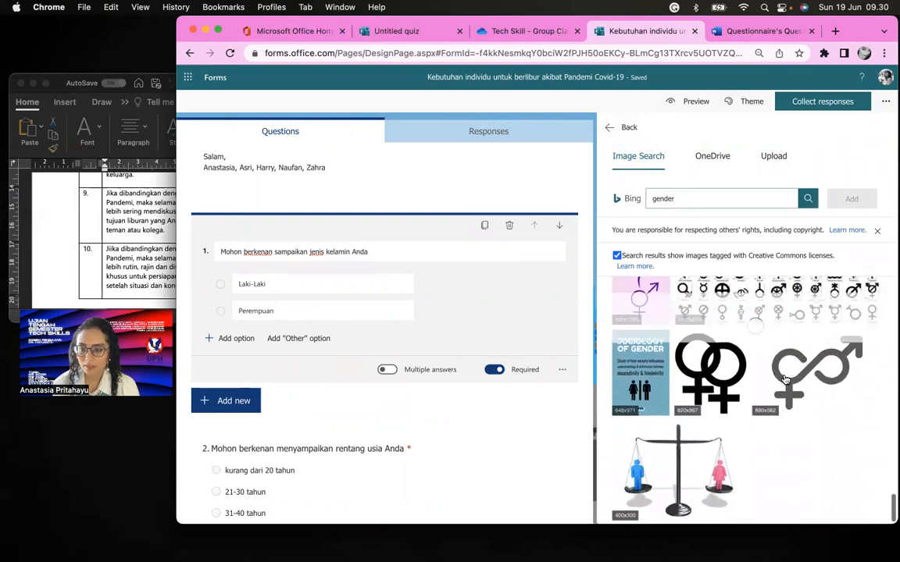
pyautogui.click(707, 347)
pyautogui.click(851, 198)
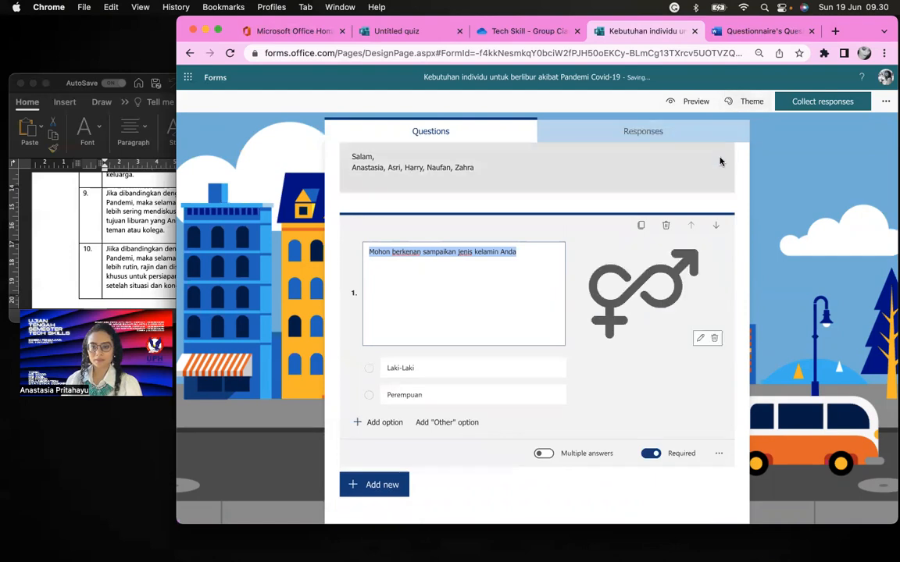
pyautogui.click(696, 102)
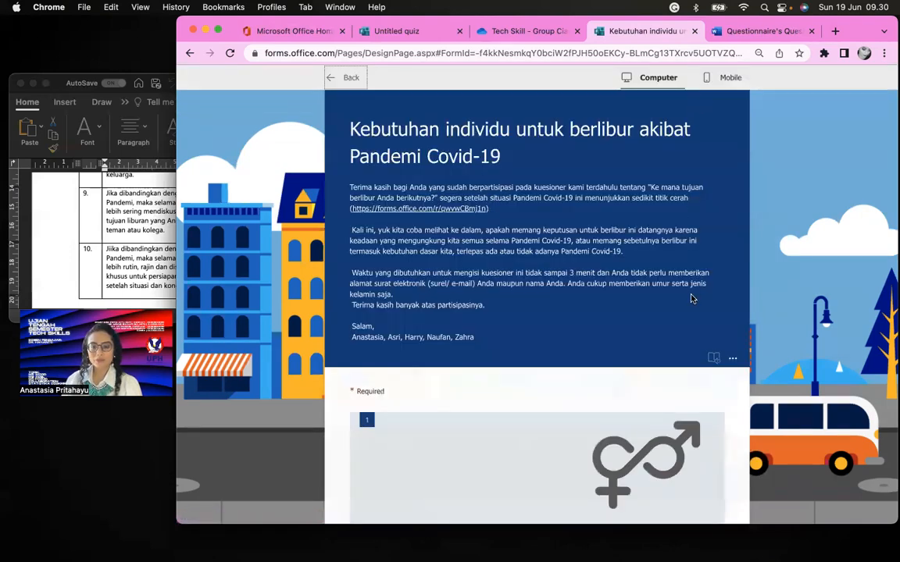
pyautogui.click(347, 78)
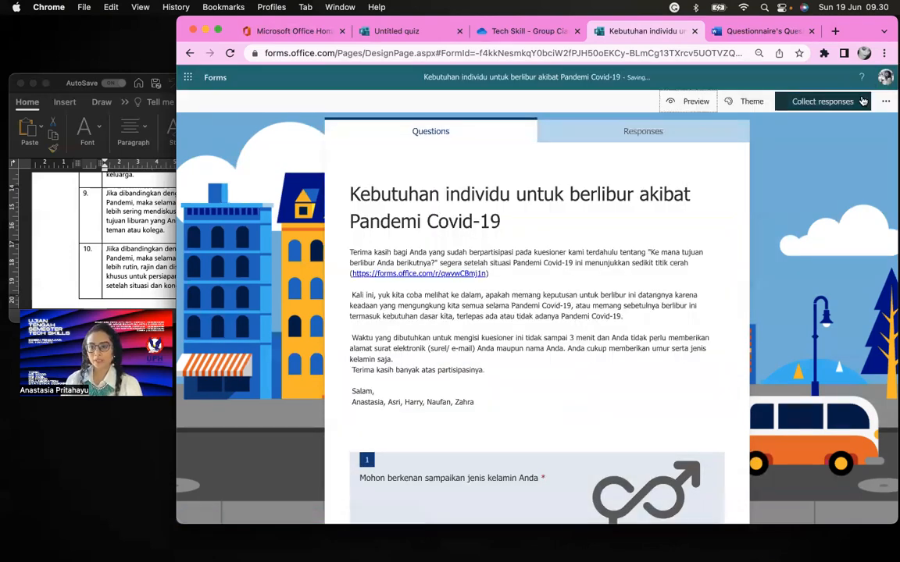
# Step: Copy the form's shortened response link for anyone to respond and open it in a new browser tab
pyautogui.click(822, 101)
pyautogui.click(746, 218)
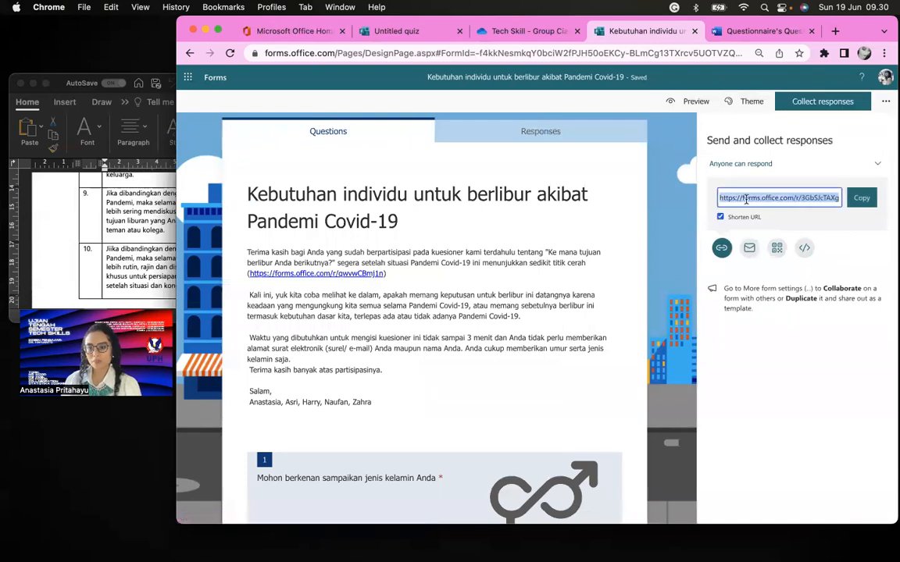
pyautogui.press('super+a')
pyautogui.press('super+t')
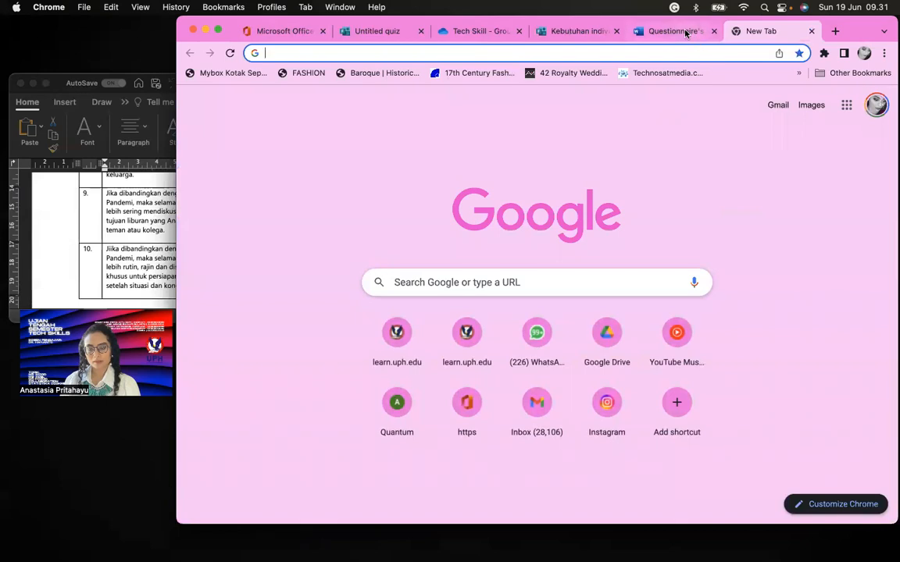
pyautogui.click(574, 32)
pyautogui.click(747, 197)
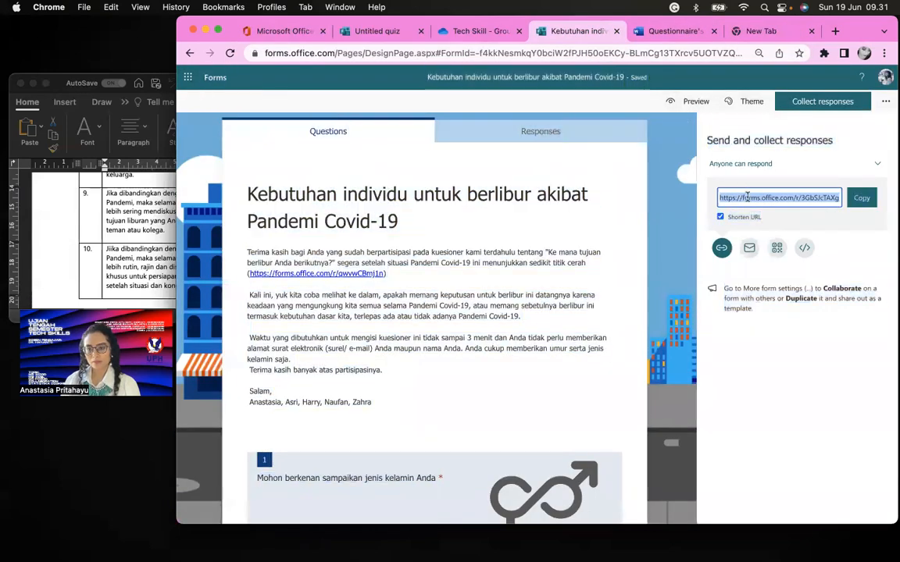
pyautogui.press('super+c')
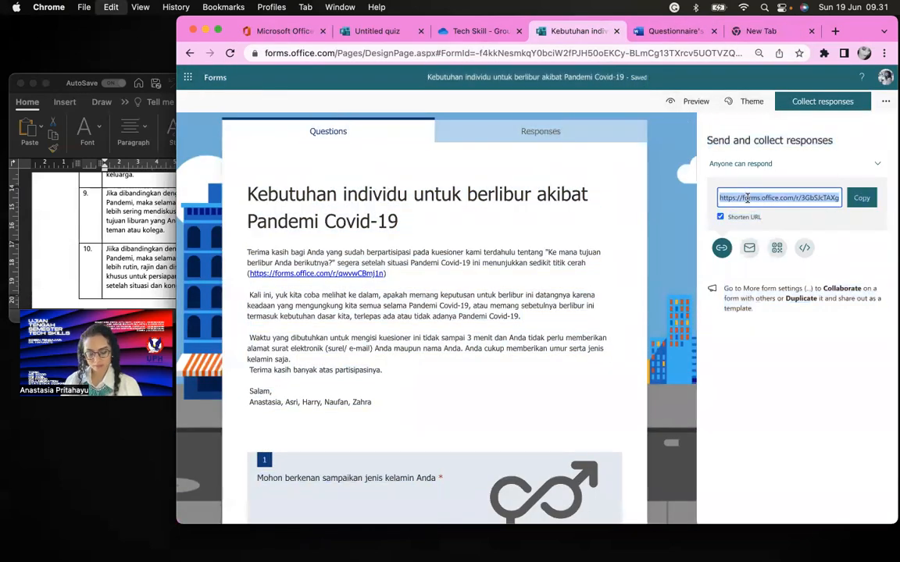
pyautogui.click(762, 31)
pyautogui.click(669, 54)
pyautogui.press('super+v')
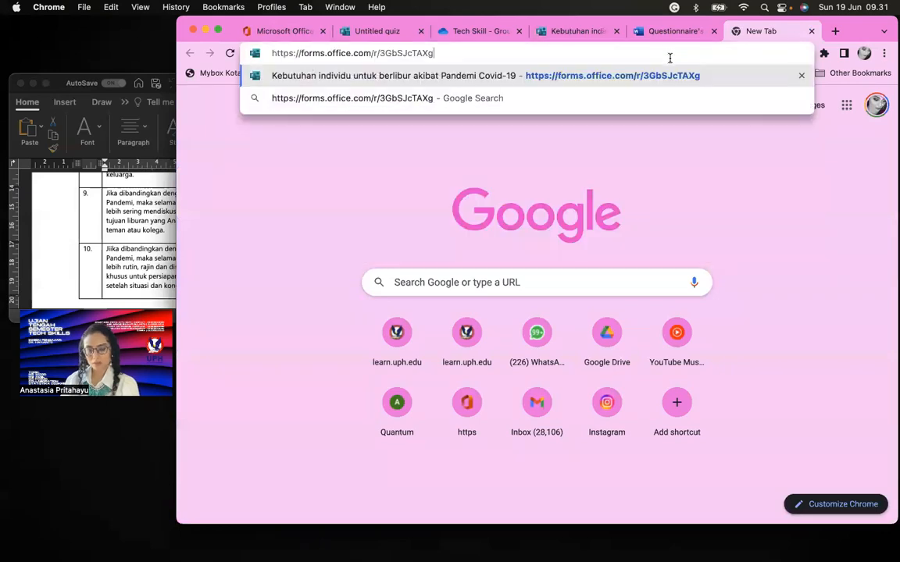
pyautogui.press('Return')
# Step: Look over the live form's introduction, and answer question 1 with "Laki-Laki" and question 2 with "31-40 tahun"
pyautogui.scroll(-5, 539, 242)
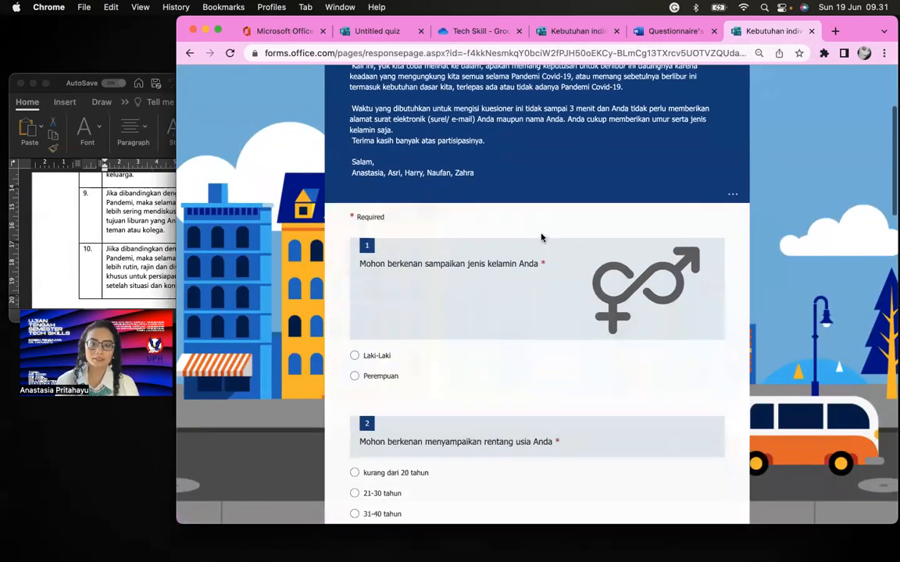
pyautogui.scroll(-3, 506, 258)
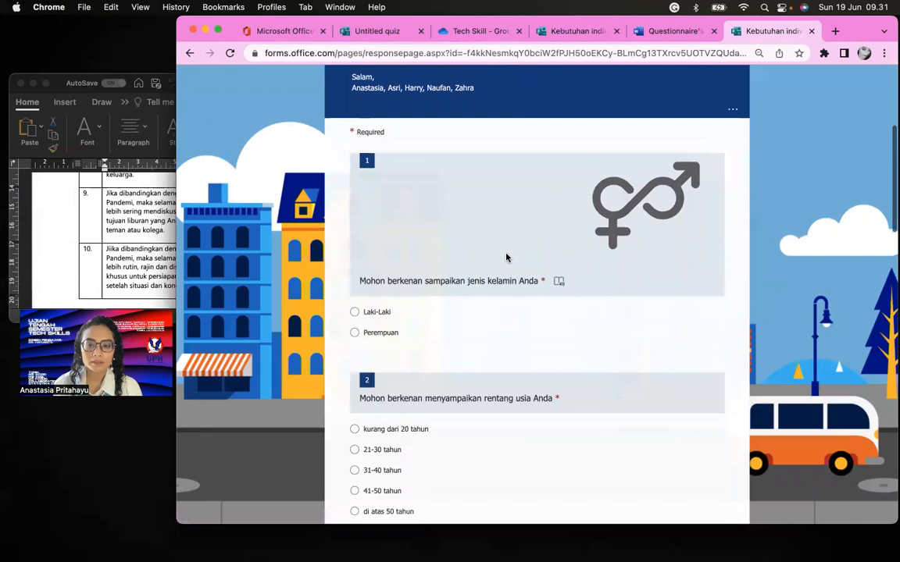
pyautogui.scroll(5, 538, 215)
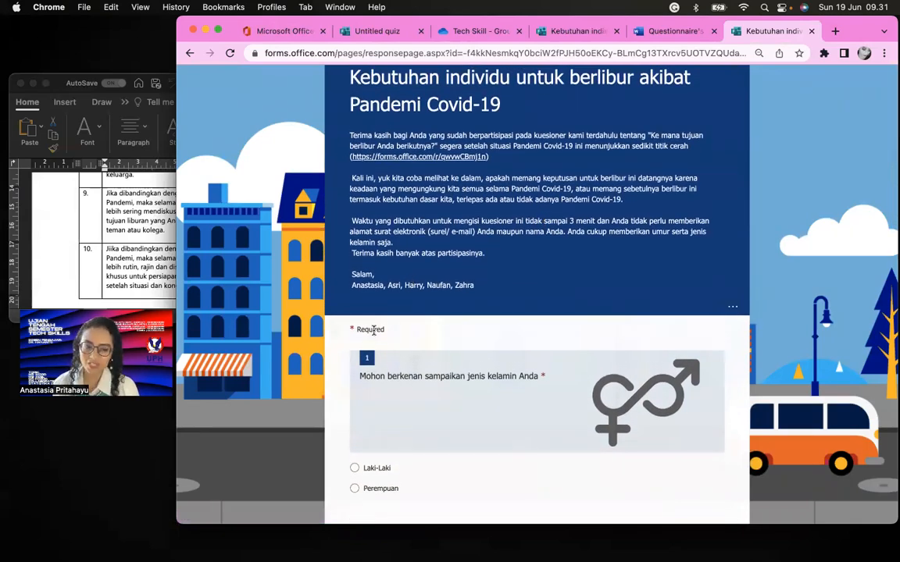
pyautogui.scroll(-5, 373, 331)
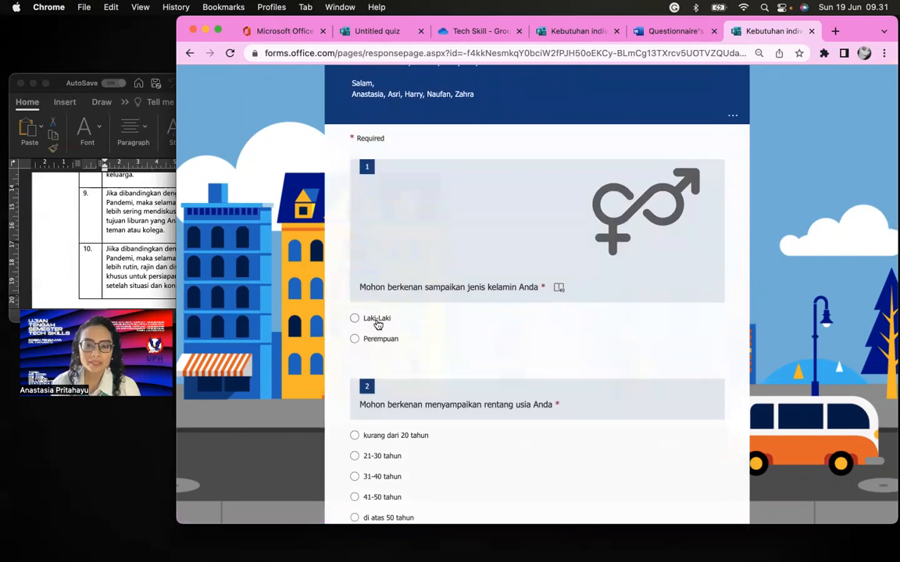
pyautogui.click(378, 319)
pyautogui.scroll(-5, 378, 318)
pyautogui.click(383, 283)
# Step: Rate question 3 as 8, question 4 as 9, question 5 as 8 and question 6 as 10
pyautogui.scroll(-5, 385, 294)
pyautogui.click(538, 255)
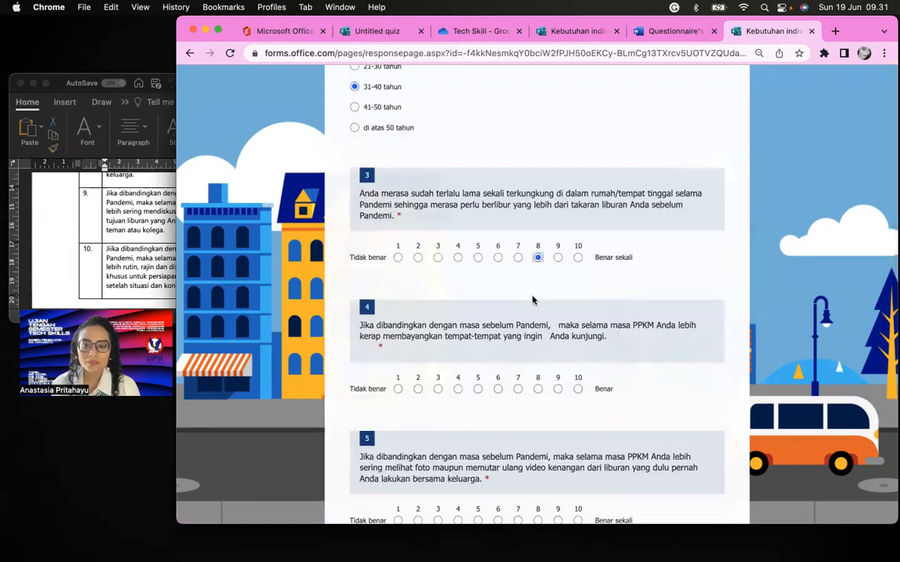
pyautogui.scroll(-2, 532, 298)
pyautogui.click(558, 320)
pyautogui.scroll(-4, 550, 332)
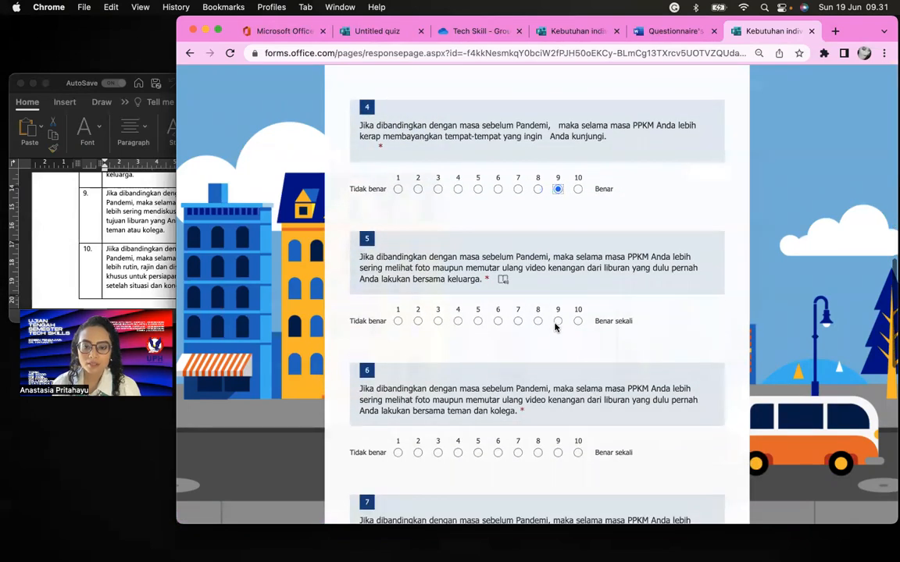
pyautogui.click(538, 281)
pyautogui.scroll(-2, 554, 312)
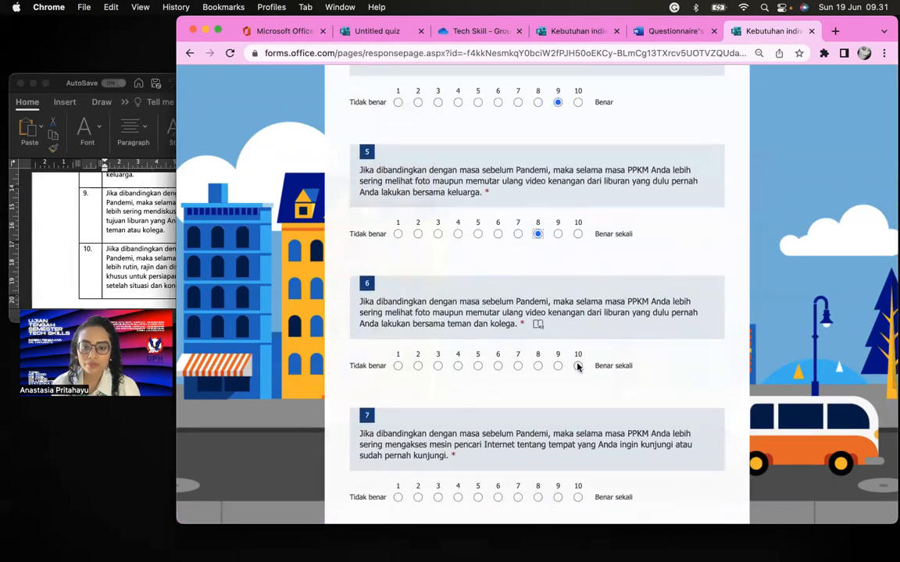
pyautogui.click(578, 366)
# Step: Rate questions 7, 8 and 9 as 9 each
pyautogui.scroll(-2, 574, 358)
pyautogui.scroll(-2, 574, 336)
pyautogui.click(557, 287)
pyautogui.scroll(-1, 560, 359)
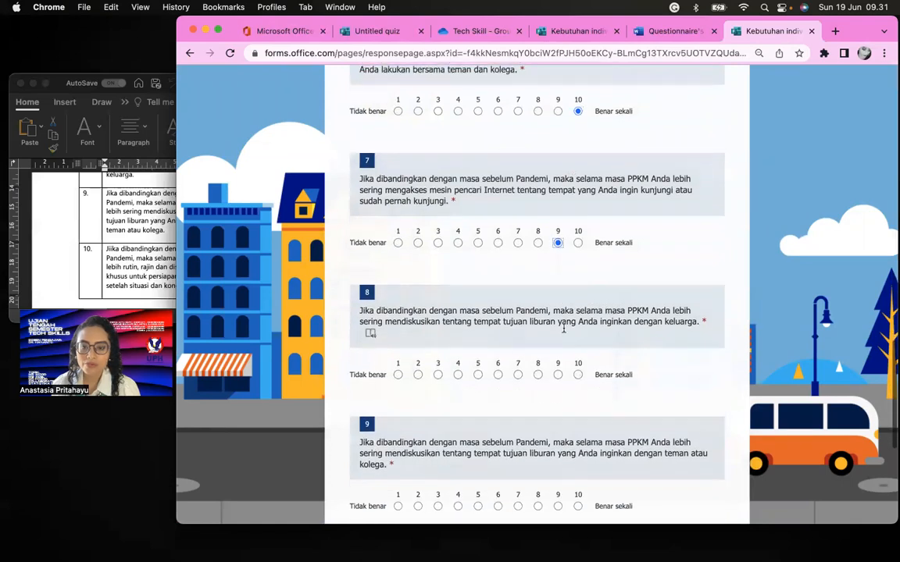
pyautogui.click(560, 368)
pyautogui.scroll(-2, 560, 363)
pyautogui.click(557, 352)
pyautogui.scroll(-2, 557, 355)
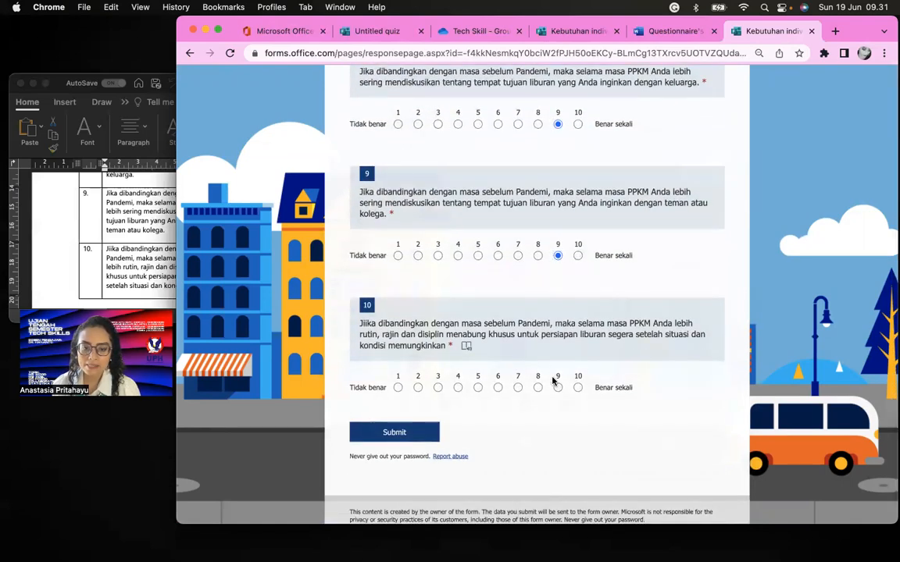
# Step: Rate question 10 as 9 and submit the response
pyautogui.scroll(-1, 543, 339)
pyautogui.click(395, 396)
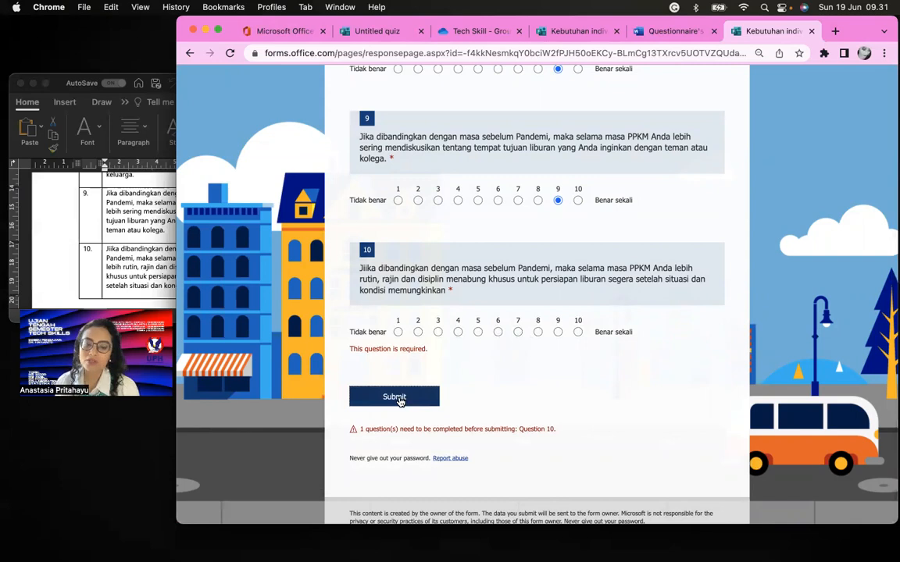
pyautogui.click(557, 331)
pyautogui.click(394, 374)
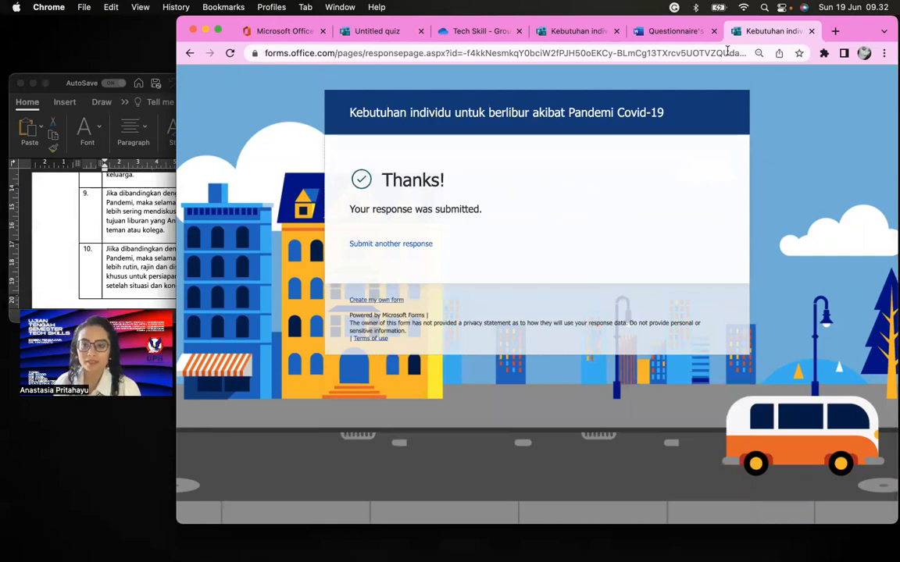
# Step: Check the form's response summary in the editor, and return to the questions
pyautogui.click(547, 31)
pyautogui.click(594, 134)
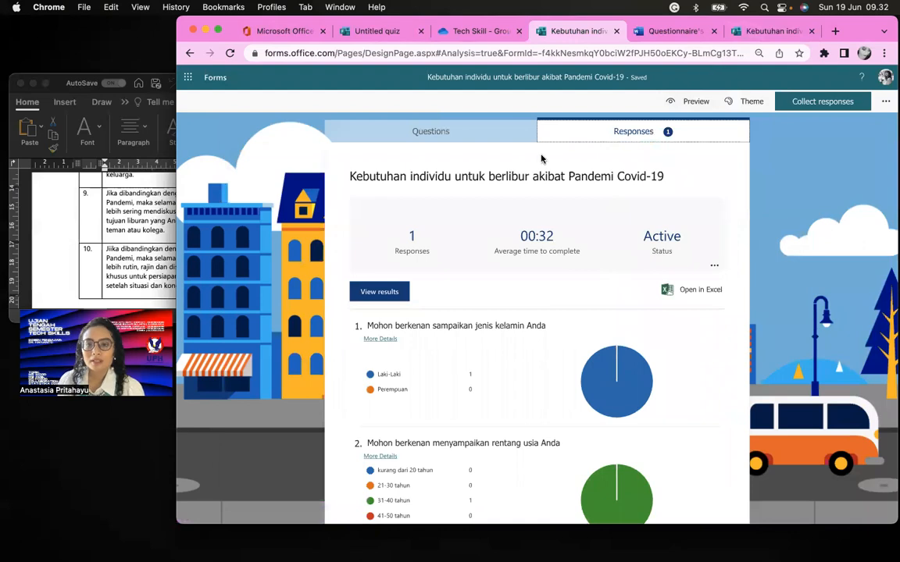
pyautogui.click(482, 141)
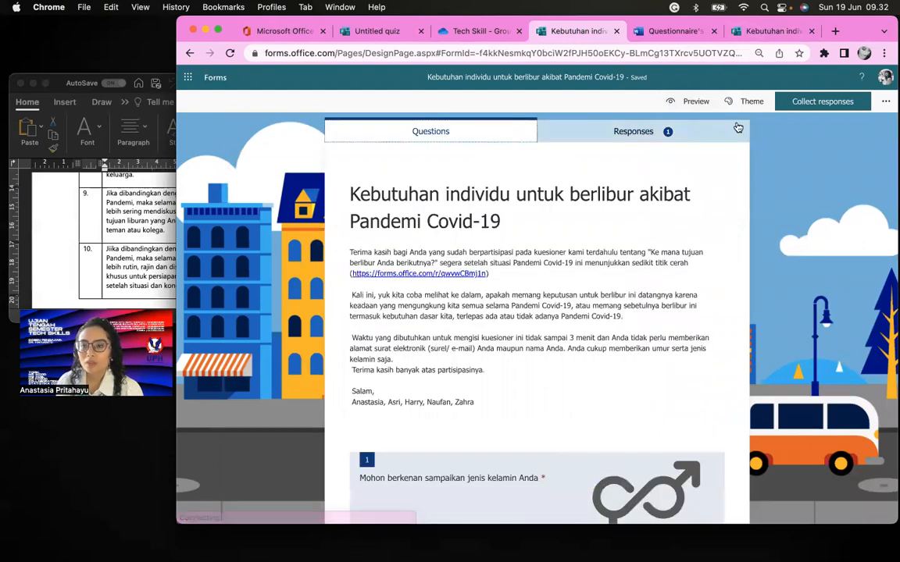
# Step: Open the form settings, and switch the Shuffle questions option on and off again
pyautogui.click(888, 107)
pyautogui.click(842, 105)
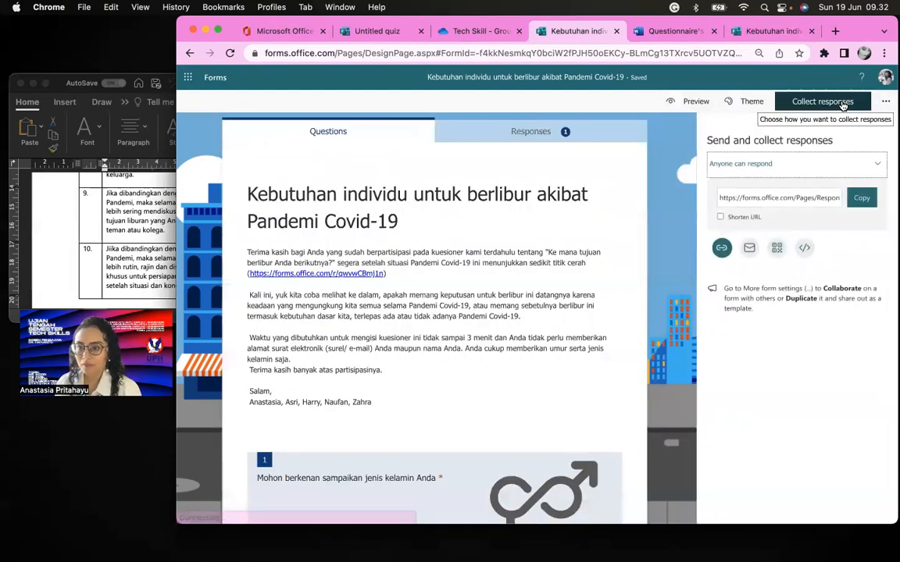
pyautogui.click(885, 106)
pyautogui.click(818, 146)
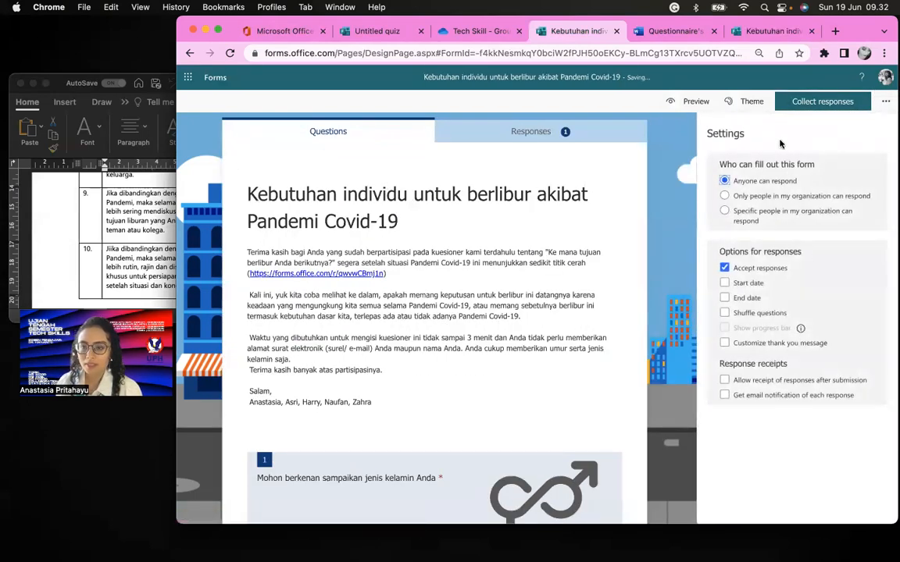
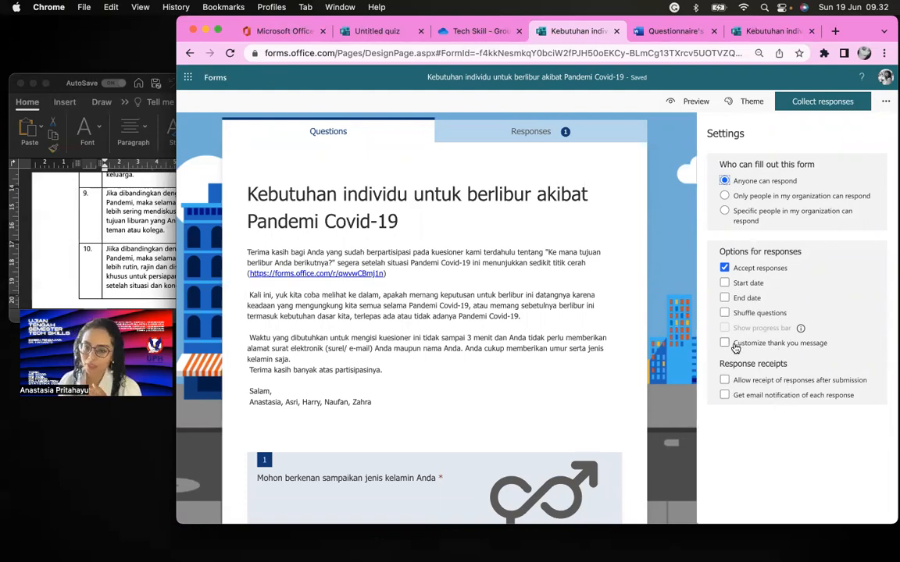
pyautogui.click(724, 313)
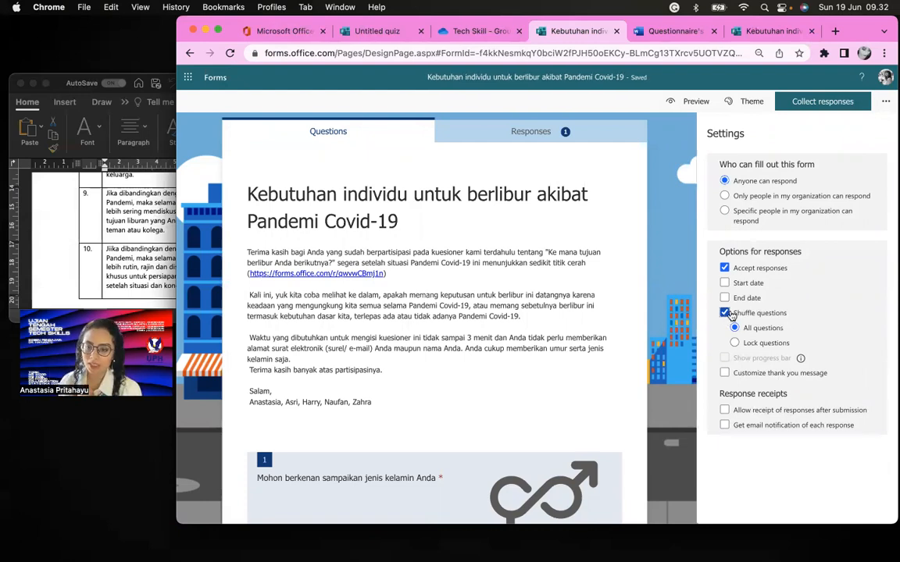
pyautogui.click(725, 313)
# Step: Customize the thank you message to read "Terima kasih! Salam sehat selalu dari kami," followed by the group members' names
pyautogui.click(724, 343)
pyautogui.click(776, 377)
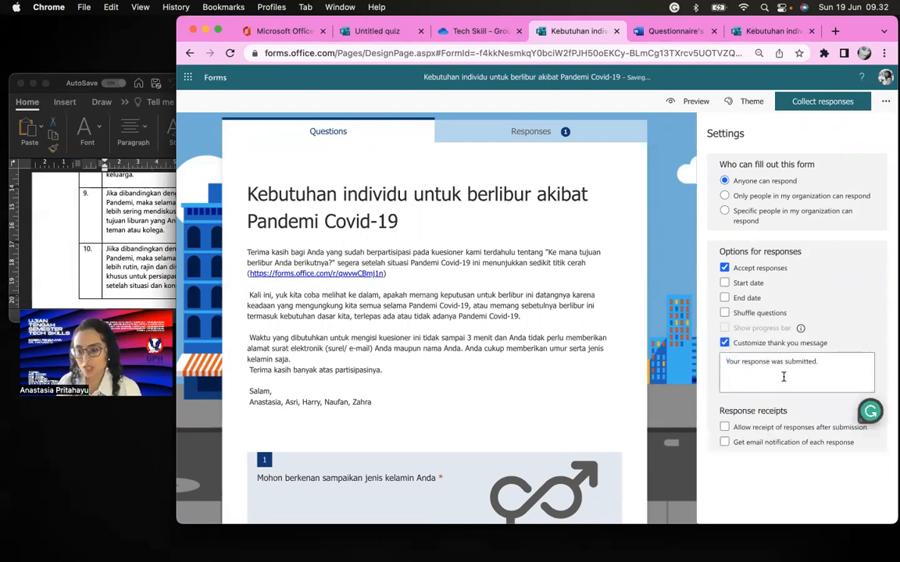
pyautogui.tripleClick(784, 377)
pyautogui.write('Terima kasih!')
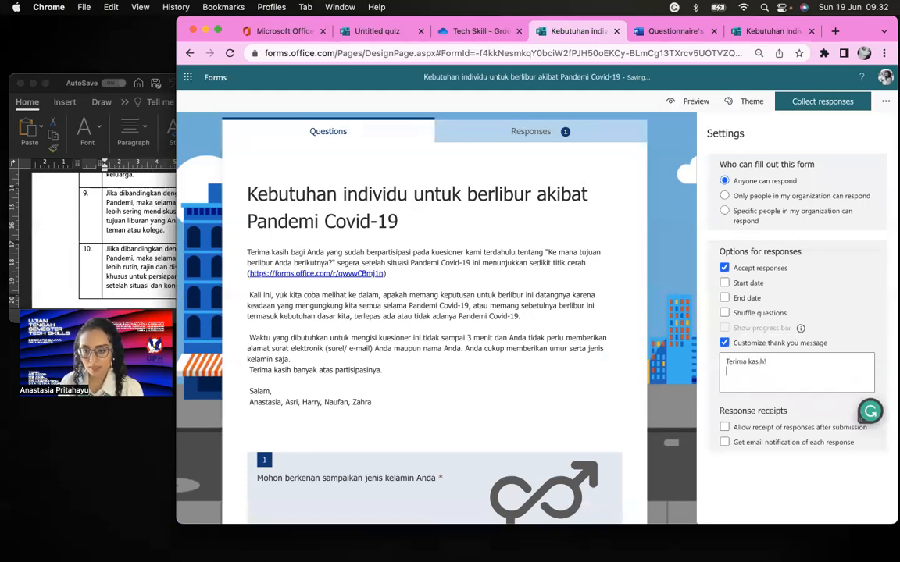
pyautogui.write('lalu dari kami,')
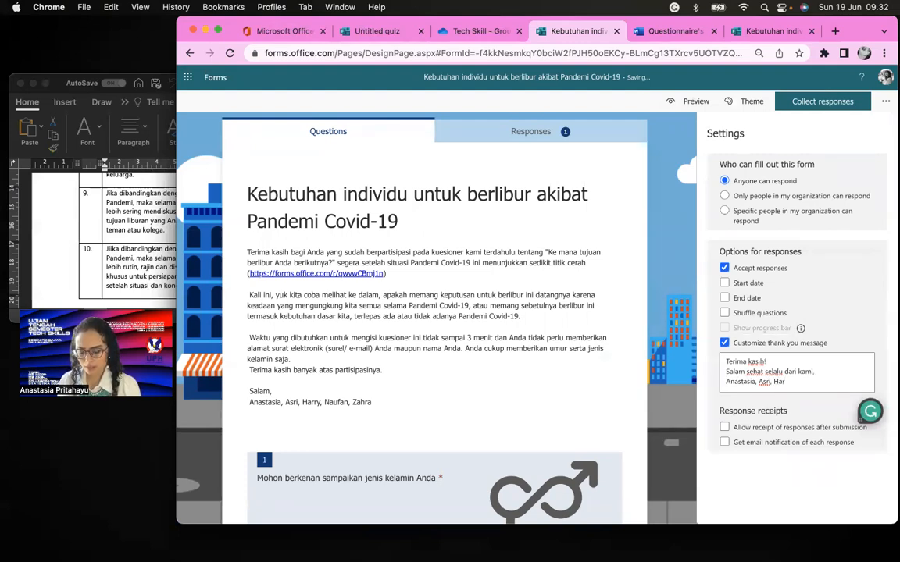
pyautogui.write('Zahra')
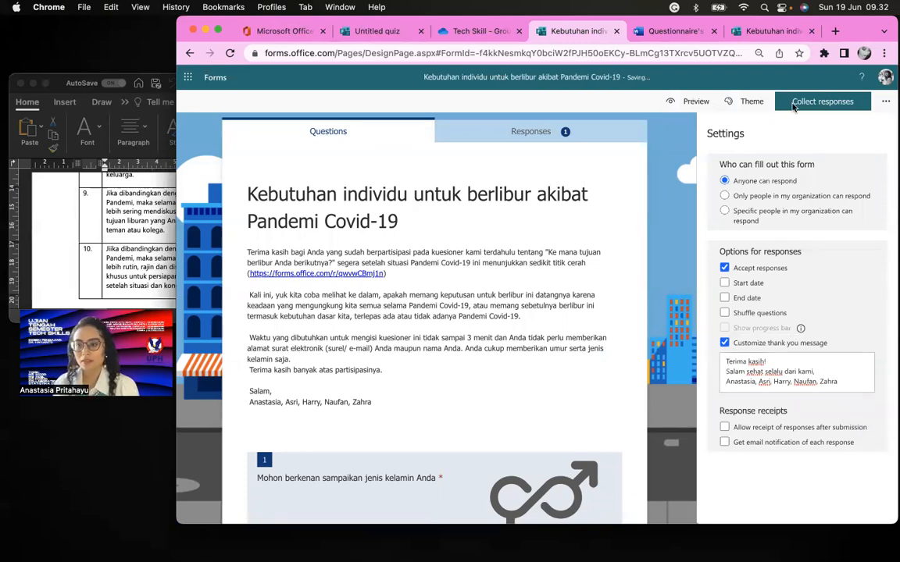
# Step: Preview the form, and close the response page left over from the previous submission
pyautogui.click(691, 102)
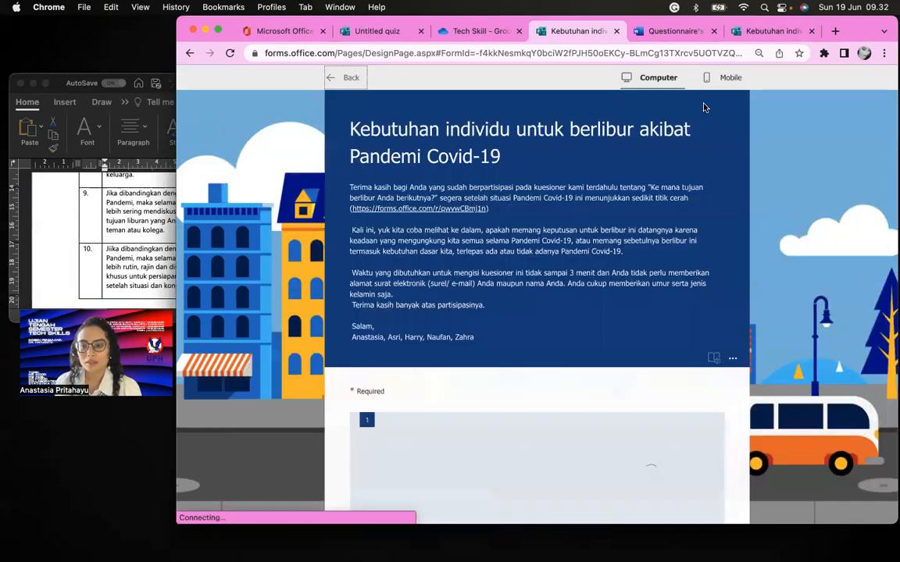
pyautogui.click(351, 77)
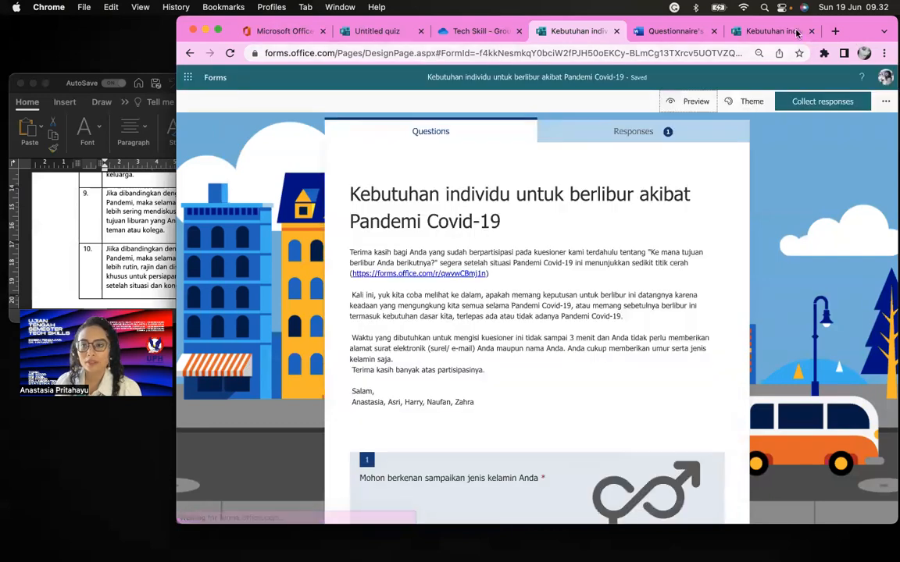
pyautogui.click(759, 30)
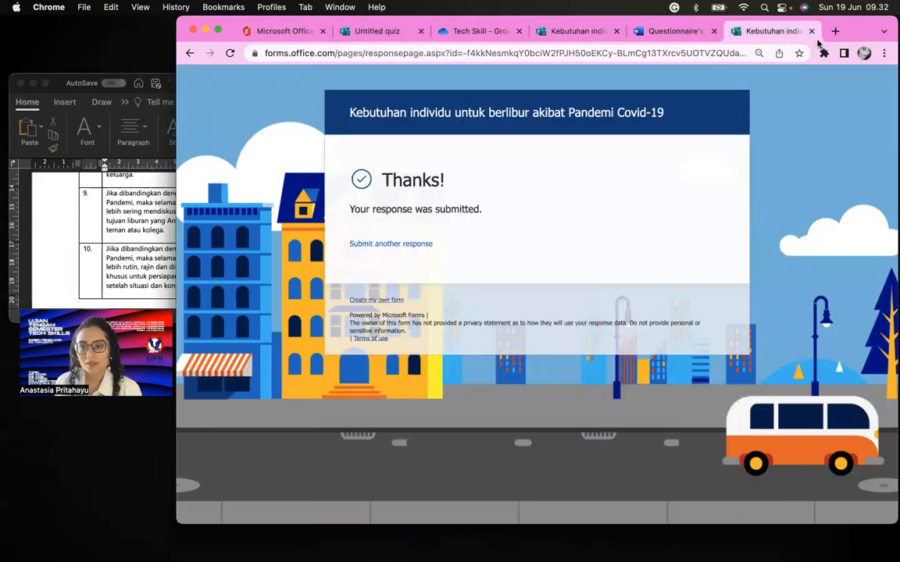
pyautogui.click(811, 31)
pyautogui.click(577, 31)
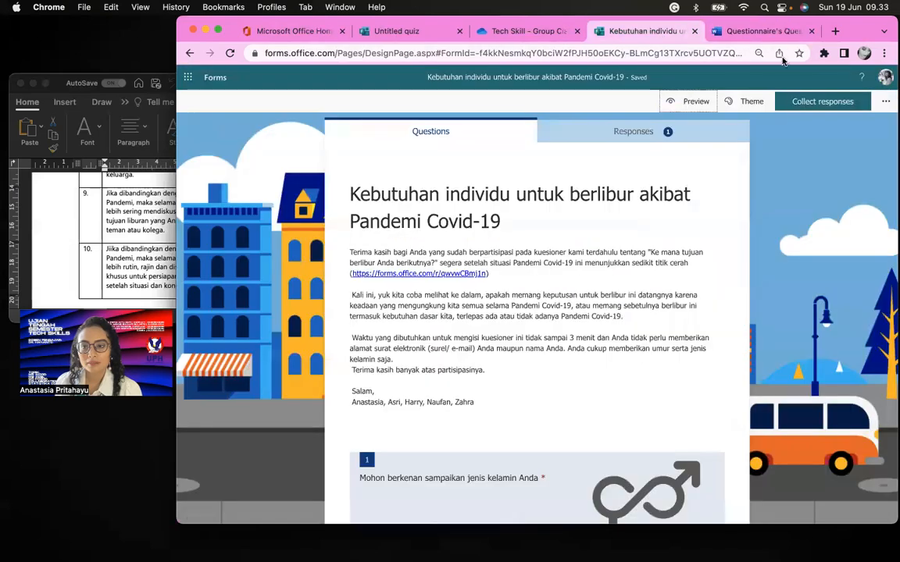
# Step: Copy the form's full response link and open it in a new browser tab
pyautogui.click(808, 106)
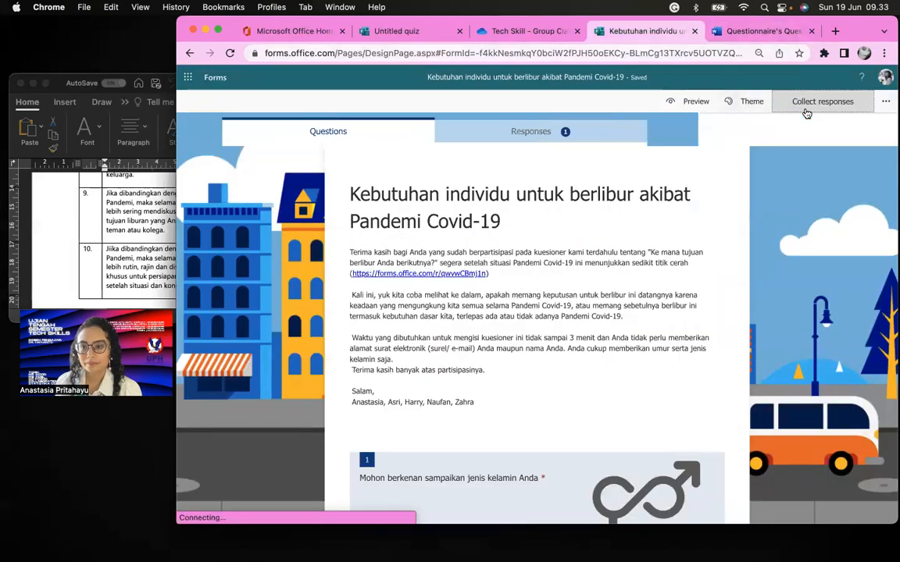
pyautogui.click(771, 198)
pyautogui.press('super+c')
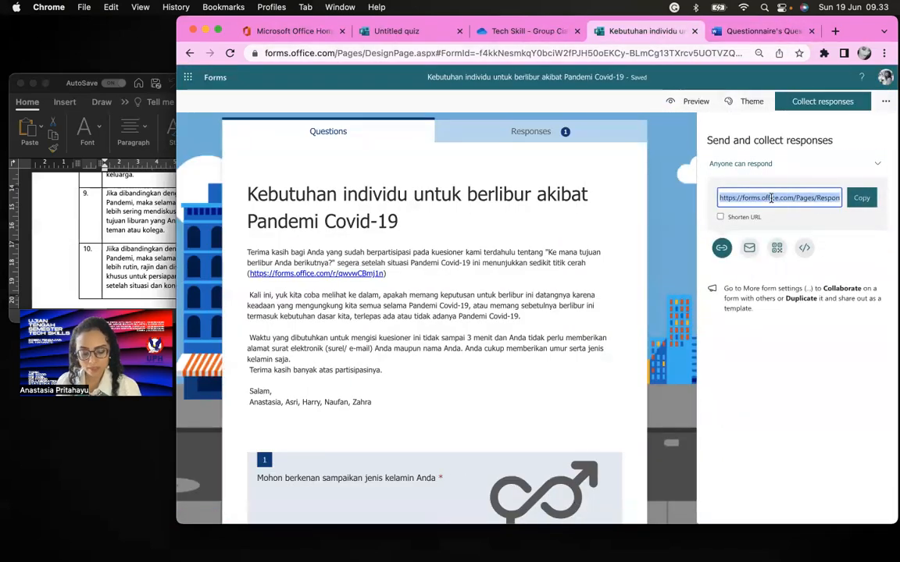
pyautogui.press('super+t')
pyautogui.press('super+v')
pyautogui.press('Return')
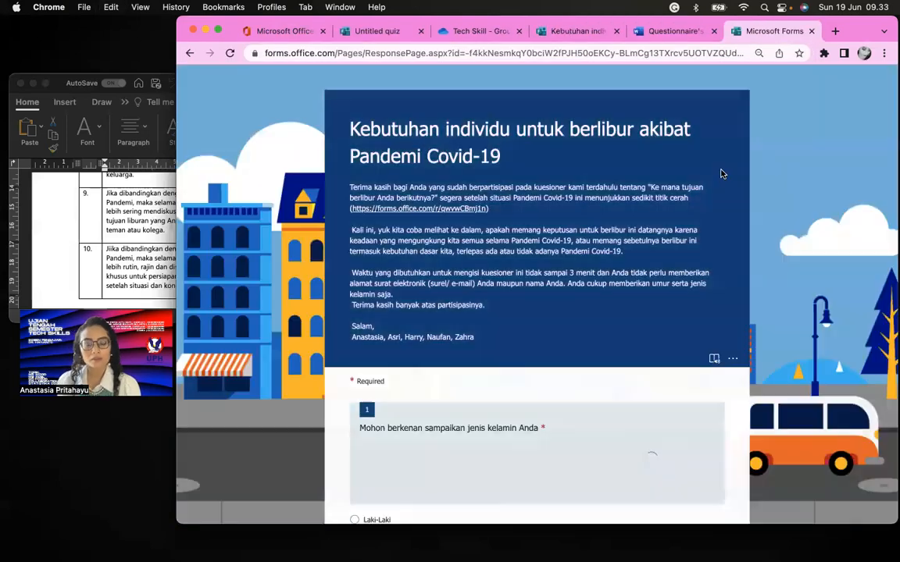
# Step: Answer question 1 with Perempuan and question 2 with 41-50 tahun
pyautogui.scroll(-5, 598, 190)
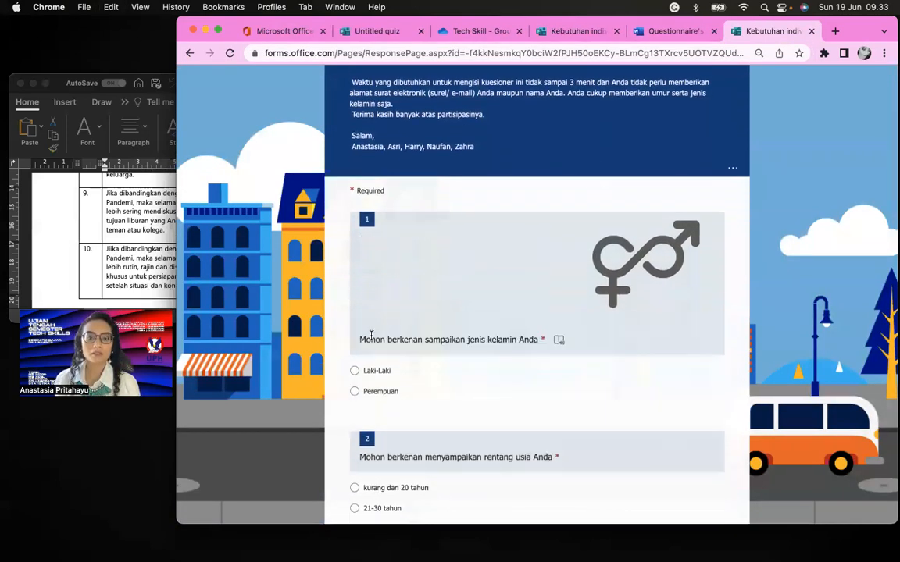
pyautogui.click(390, 391)
pyautogui.scroll(-4, 447, 278)
pyautogui.click(358, 345)
# Step: Rate questions 3 through 7 as 10 each
pyautogui.scroll(-4, 367, 340)
pyautogui.click(578, 355)
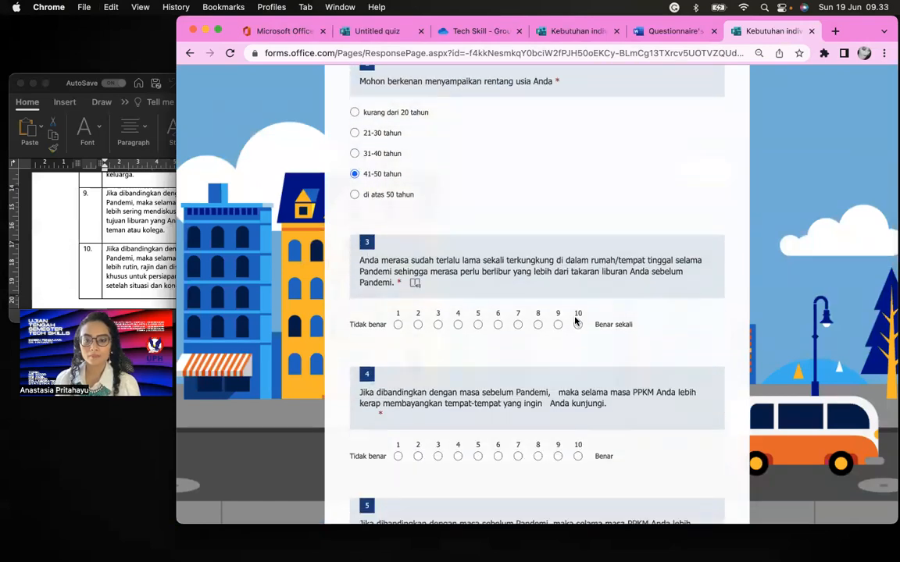
pyautogui.scroll(-4, 575, 332)
pyautogui.click(578, 220)
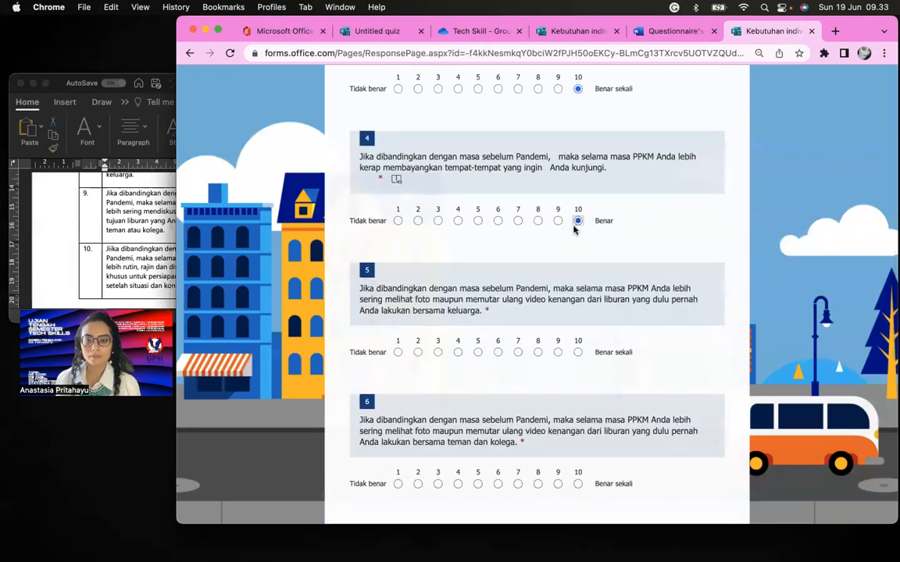
pyautogui.scroll(-3, 577, 221)
pyautogui.click(577, 194)
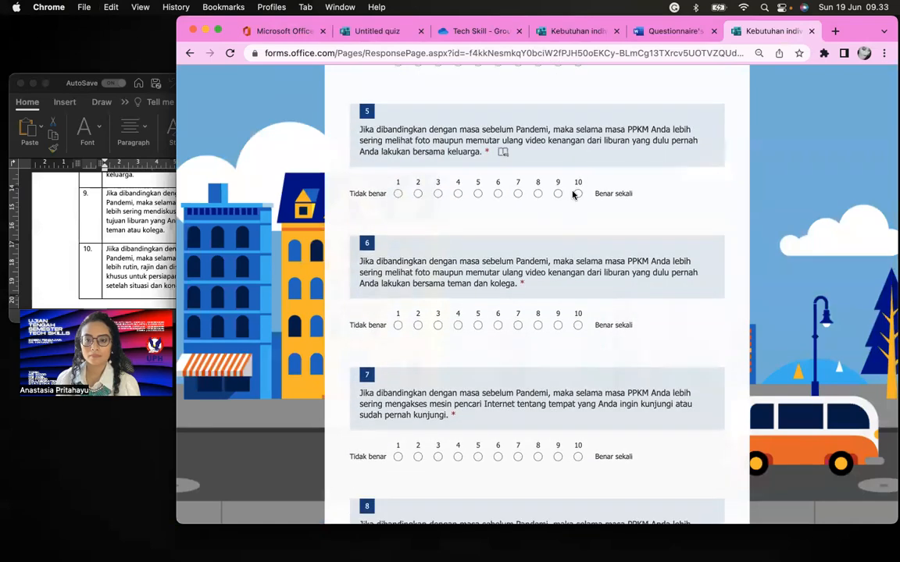
pyautogui.scroll(-1, 580, 316)
pyautogui.scroll(-2, 579, 314)
pyautogui.click(577, 252)
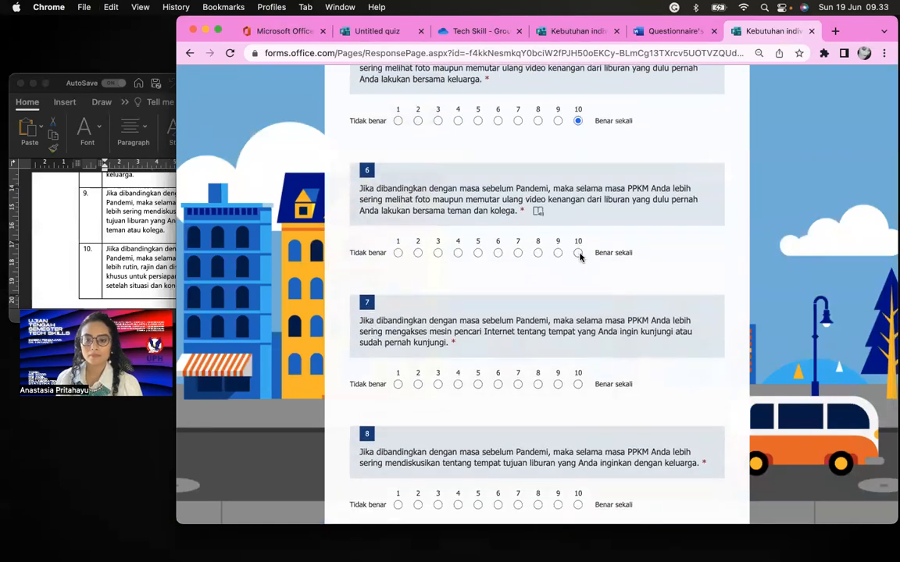
pyautogui.scroll(-3, 576, 258)
pyautogui.click(578, 283)
# Step: Rate question 8 as 9 and questions 9 and 10 as 8 each, and submit the response
pyautogui.scroll(-3, 568, 278)
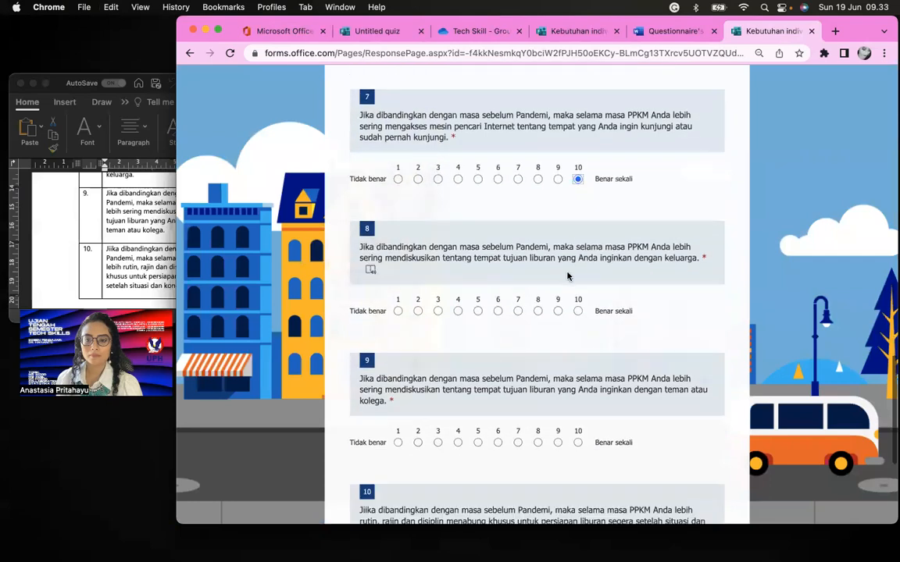
pyautogui.click(558, 267)
pyautogui.scroll(-2, 558, 274)
pyautogui.scroll(-3, 556, 273)
pyautogui.click(537, 204)
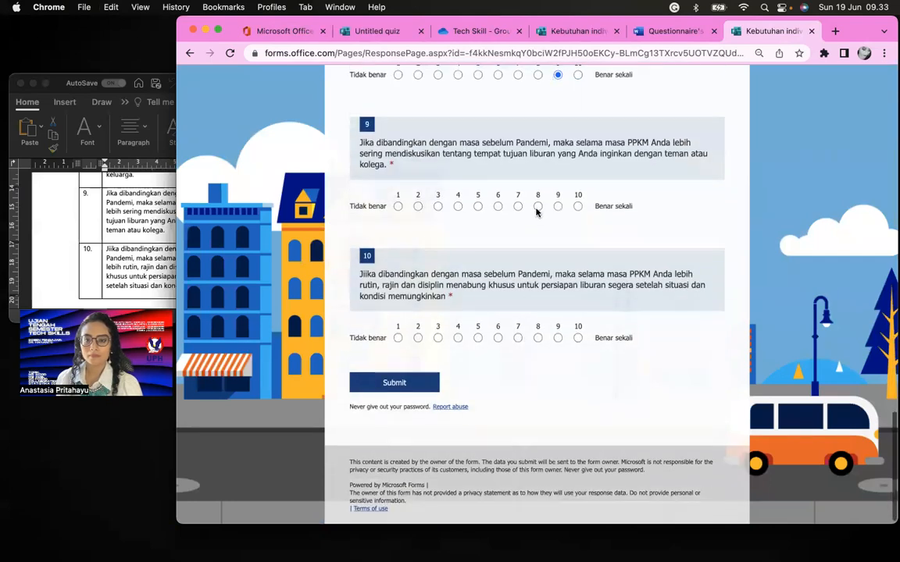
pyautogui.scroll(-1, 537, 301)
pyautogui.click(538, 332)
pyautogui.click(409, 376)
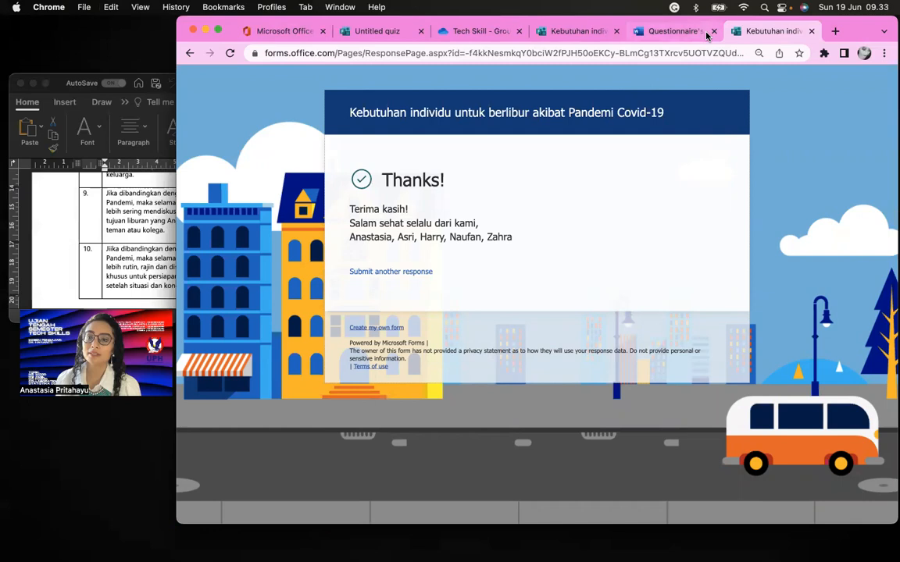
# Step: Compare the submitted page with the form editor, and examine the response summary charts for the first questions
pyautogui.click(584, 30)
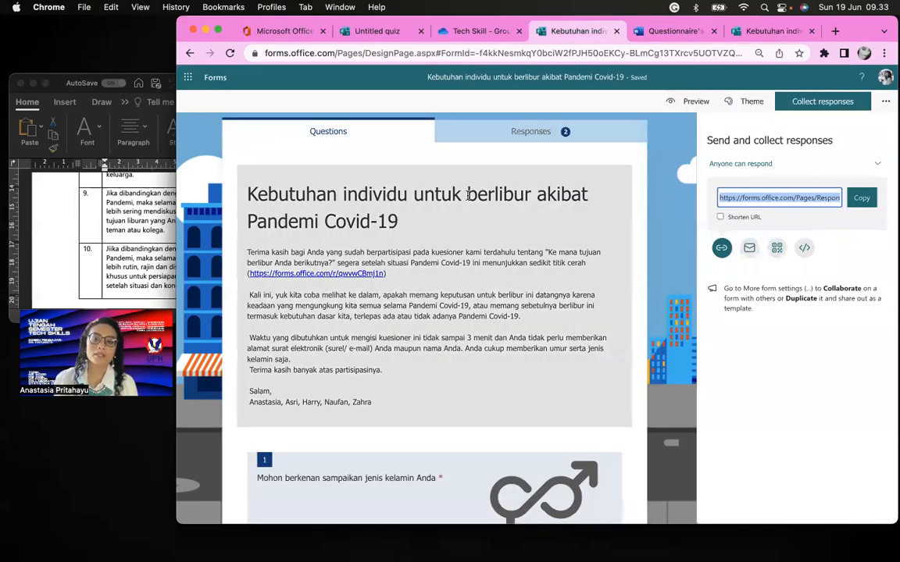
pyautogui.click(791, 32)
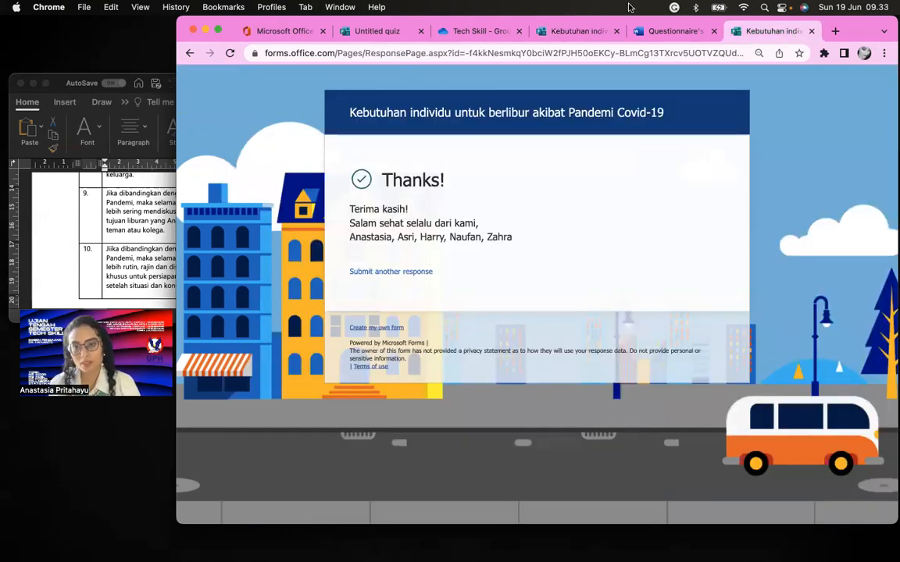
pyautogui.click(537, 35)
pyautogui.click(564, 134)
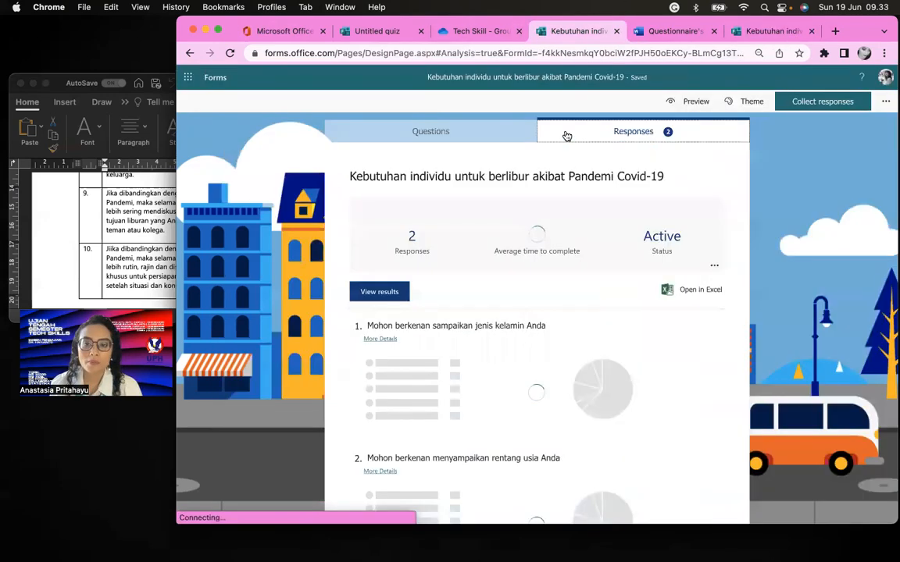
pyautogui.scroll(-1, 676, 291)
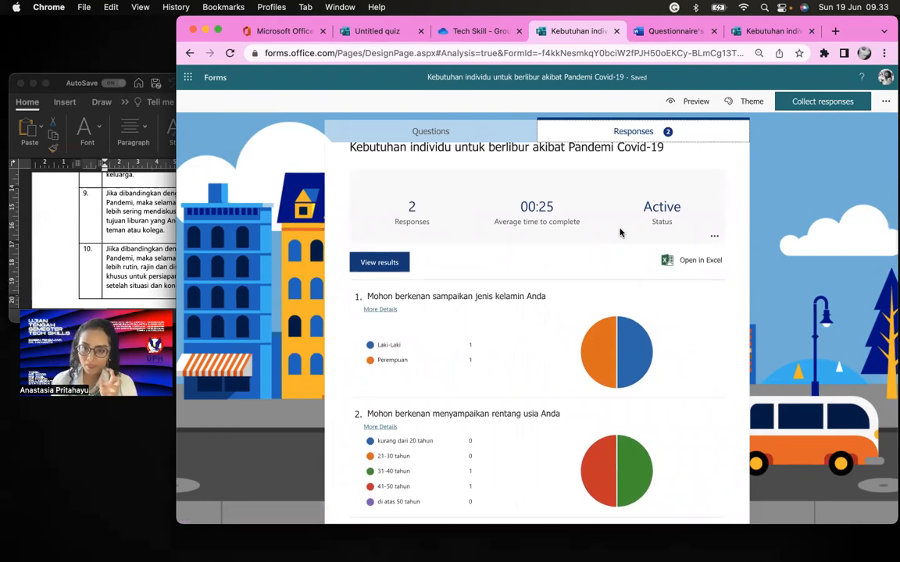
pyautogui.scroll(-1, 626, 293)
pyautogui.scroll(-3, 650, 238)
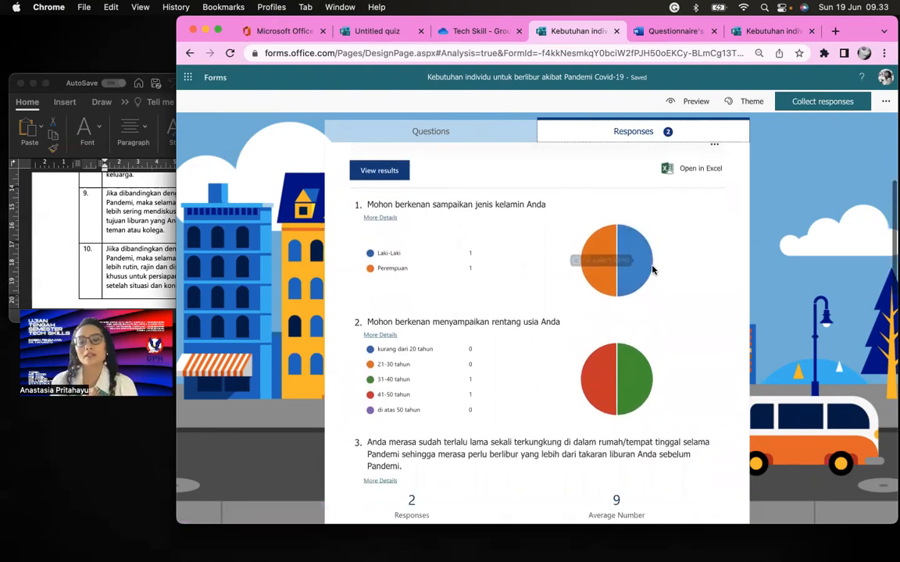
pyautogui.scroll(4, 635, 207)
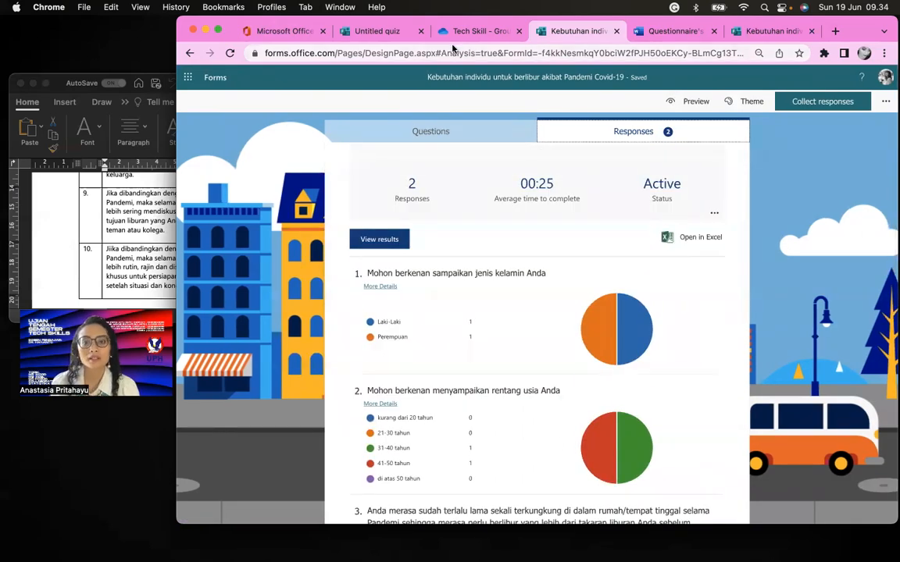
# Step: Open Forms from OneDrive, and show the responses of the earlier "Kebutuhan individu untuk berlibur akibat Pandemi Covid-19" form
pyautogui.click(472, 32)
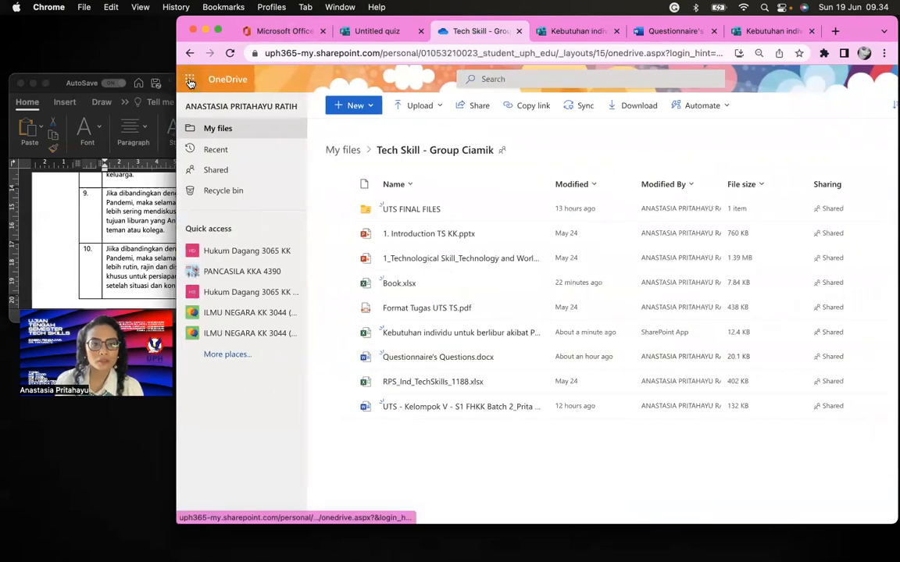
pyautogui.click(190, 83)
pyautogui.click(304, 258)
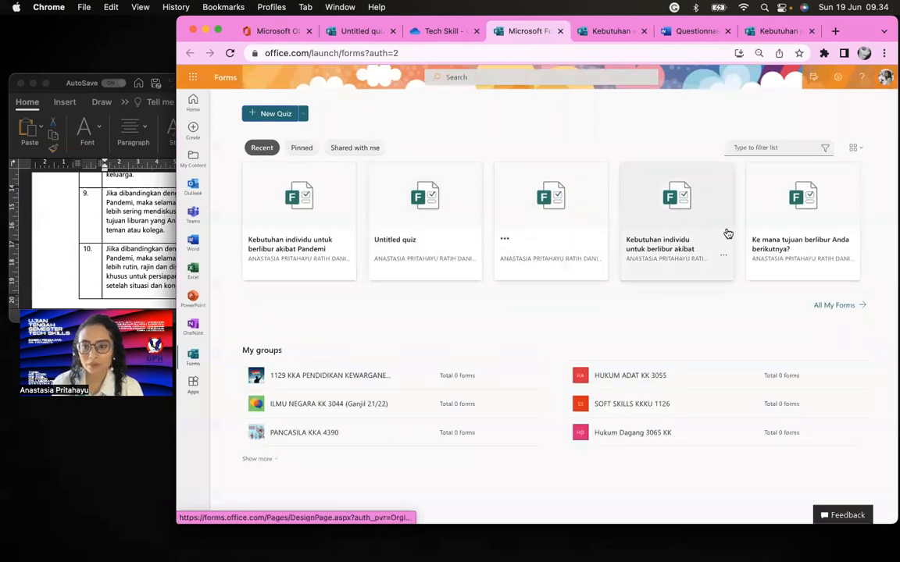
pyautogui.click(677, 205)
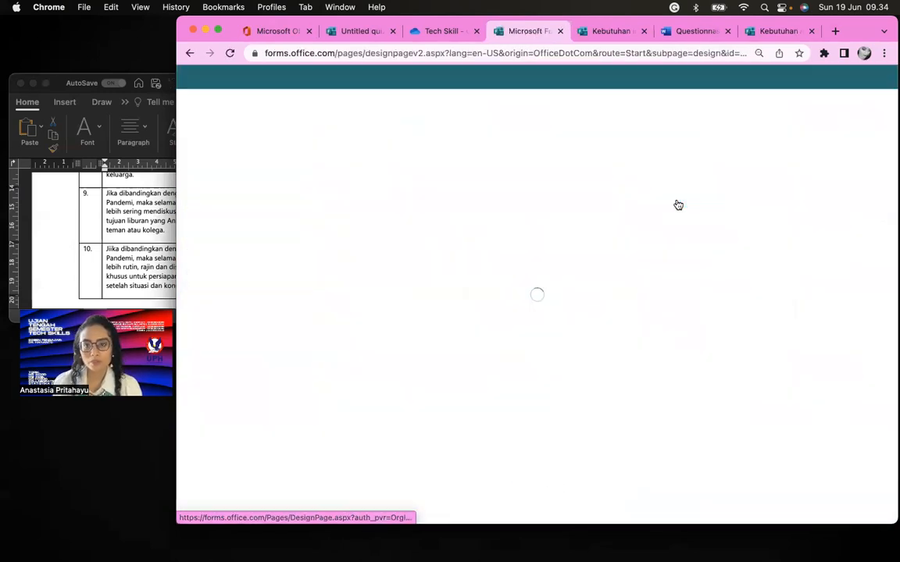
pyautogui.click(617, 132)
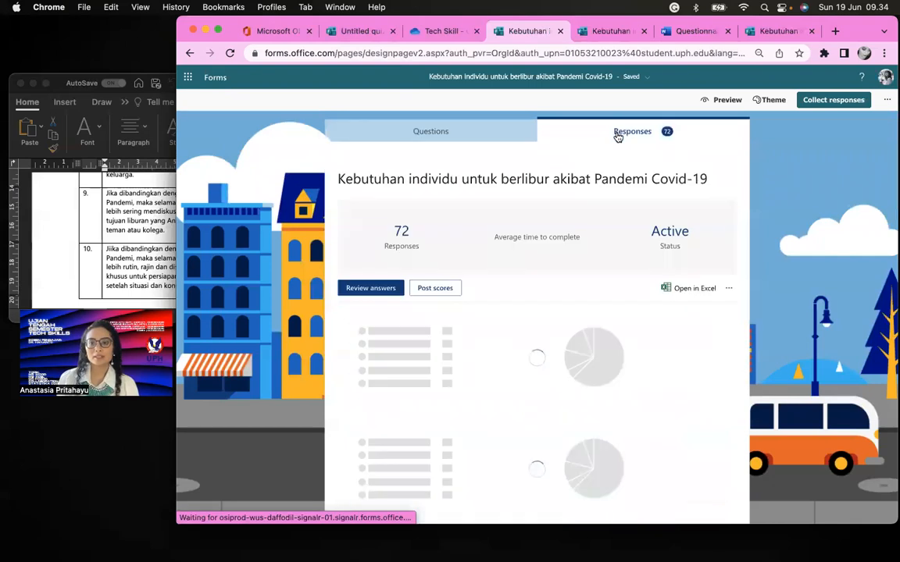
# Step: Open the insights for question 1, pin the insight relating Perempuan answers to question 4, and review it below the chart
pyautogui.scroll(-1, 552, 296)
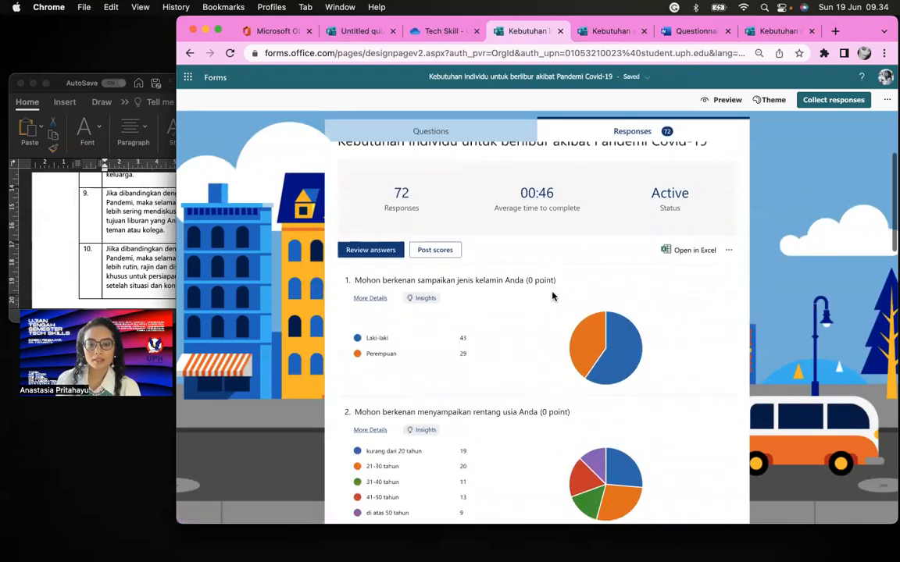
pyautogui.scroll(-1, 552, 296)
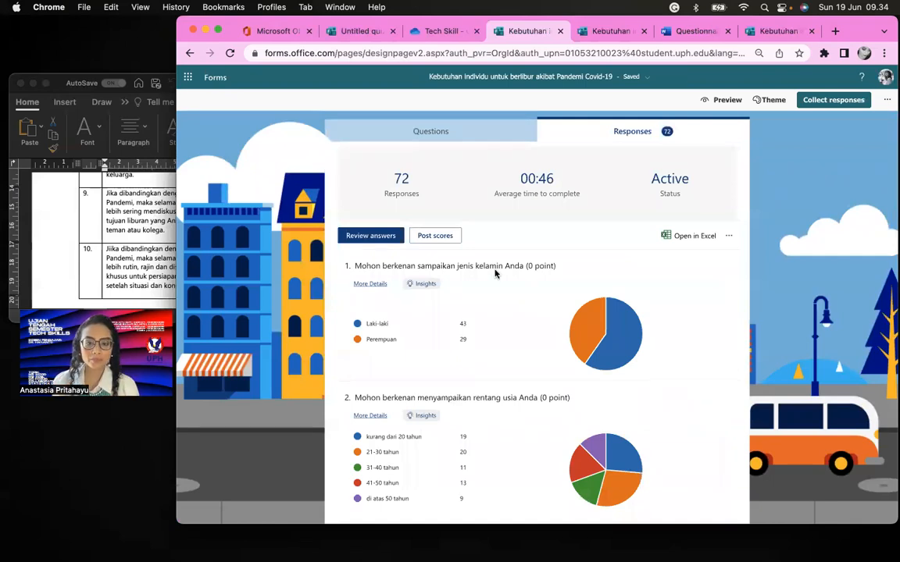
pyautogui.click(418, 284)
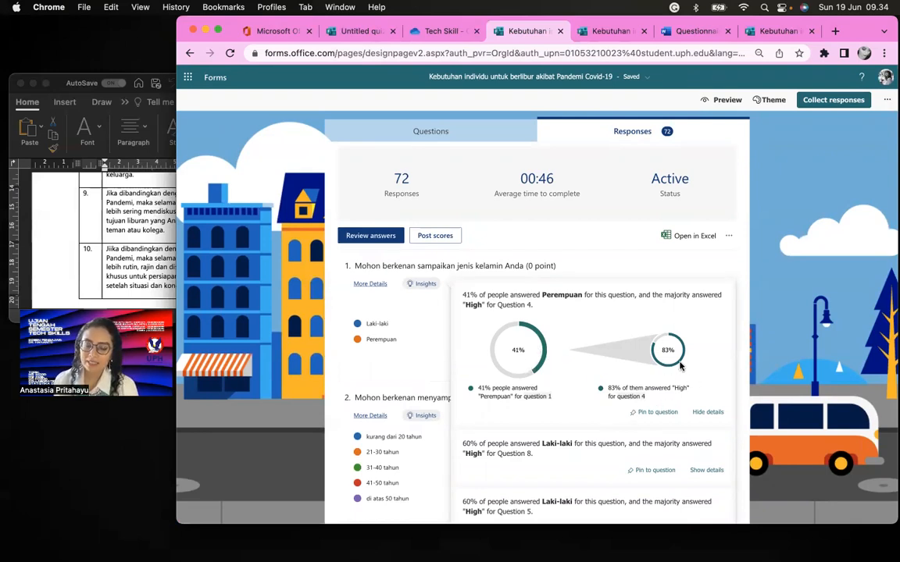
pyautogui.click(660, 412)
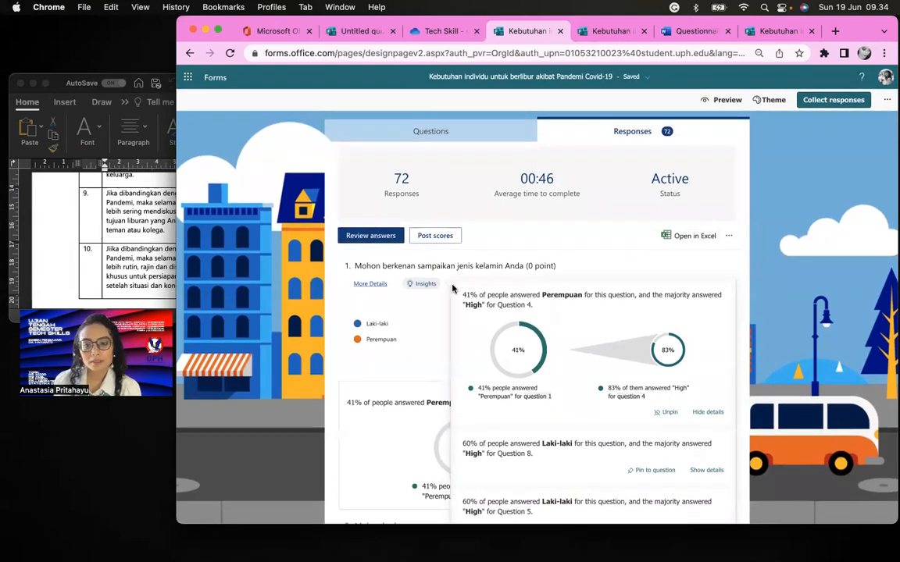
pyautogui.scroll(-5, 520, 288)
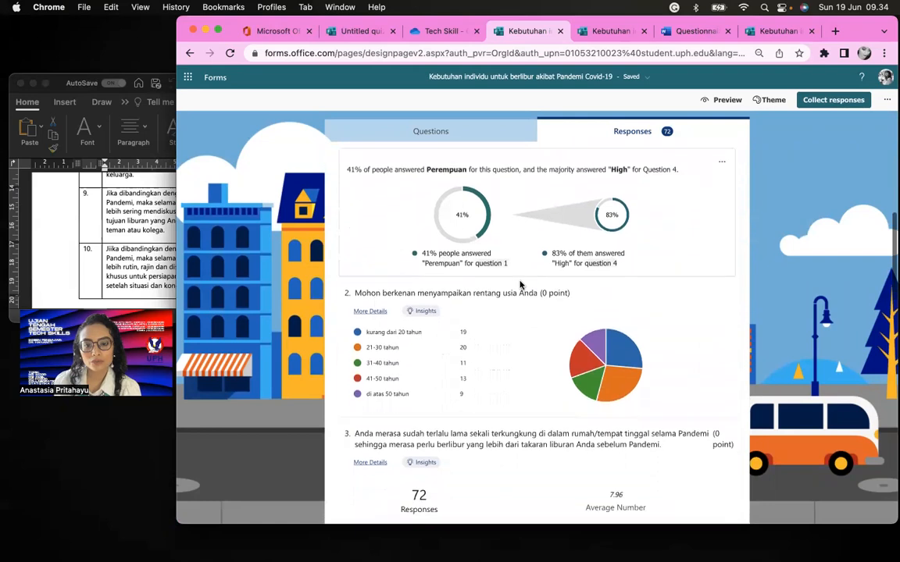
pyautogui.scroll(3, 380, 311)
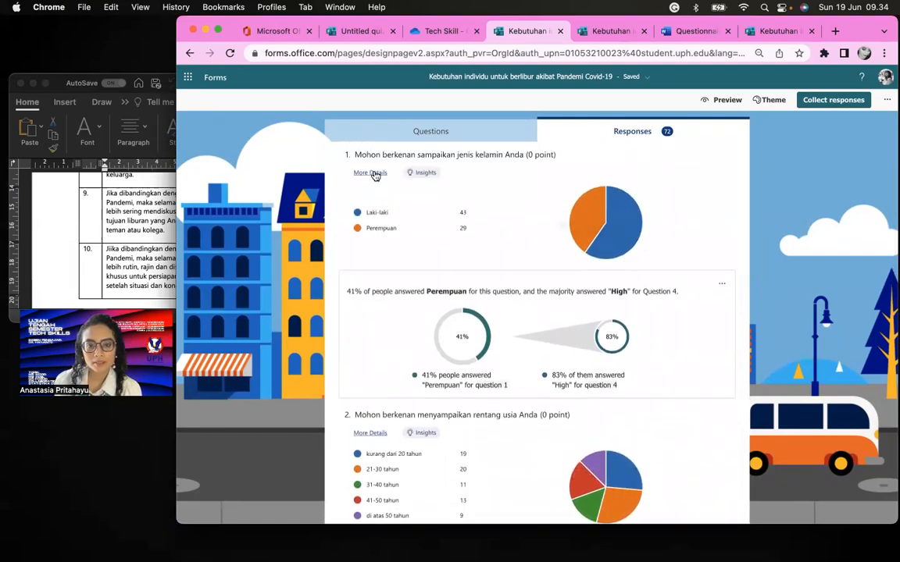
# Step: Open the individual response details for question 1 about jenis kelamin, look through the anonymous answers, and close the list
pyautogui.click(371, 173)
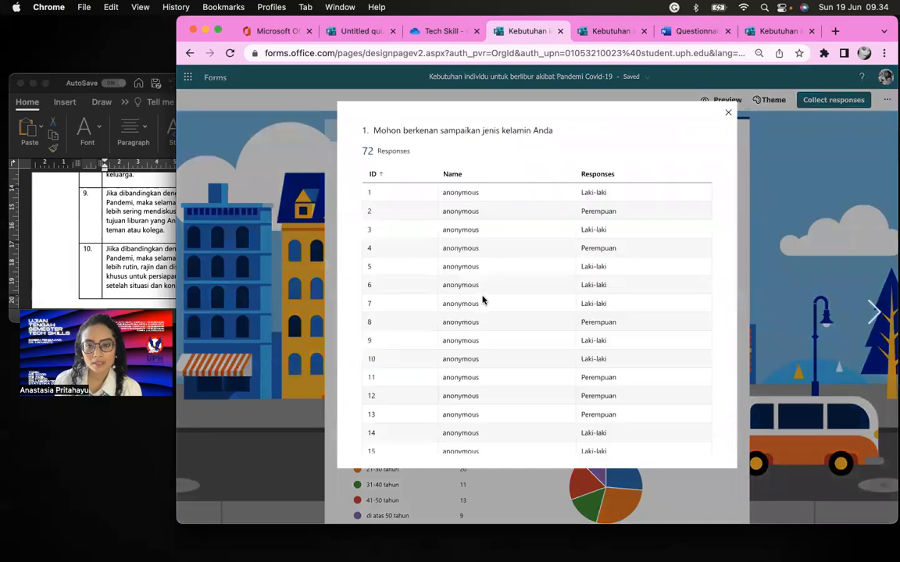
pyautogui.scroll(-15, 598, 225)
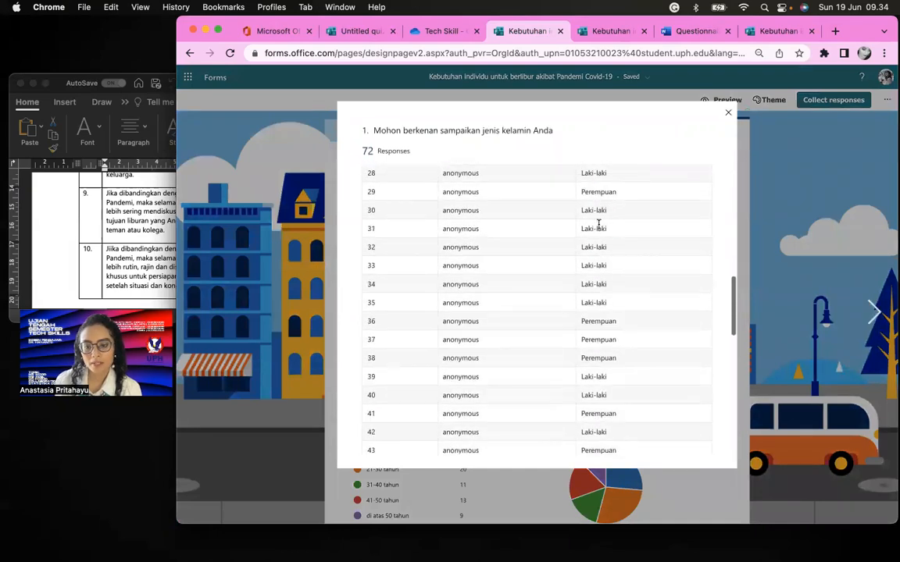
pyautogui.click(728, 113)
# Step: Open the individual response details for question 4, look through the ratings given by each respondent, and close the list
pyautogui.scroll(-15, 588, 292)
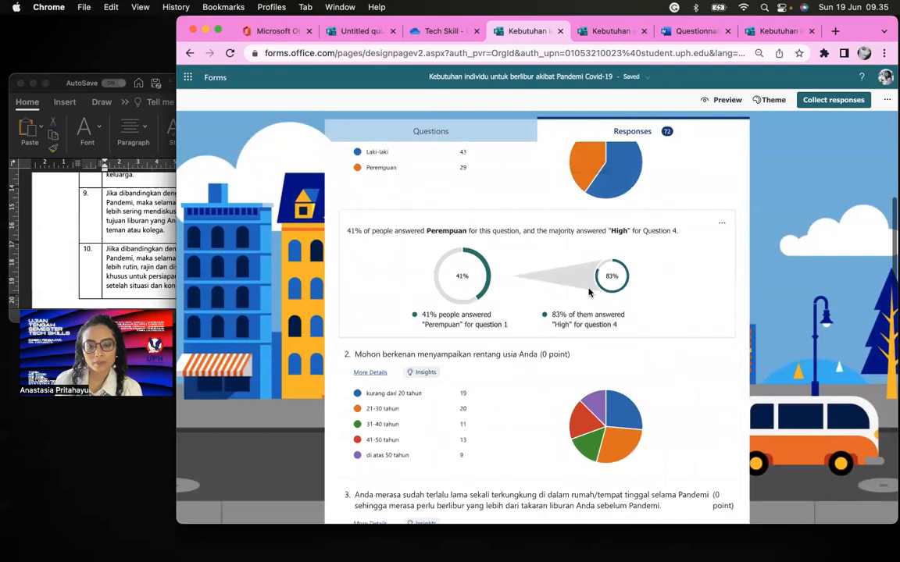
pyautogui.click(369, 278)
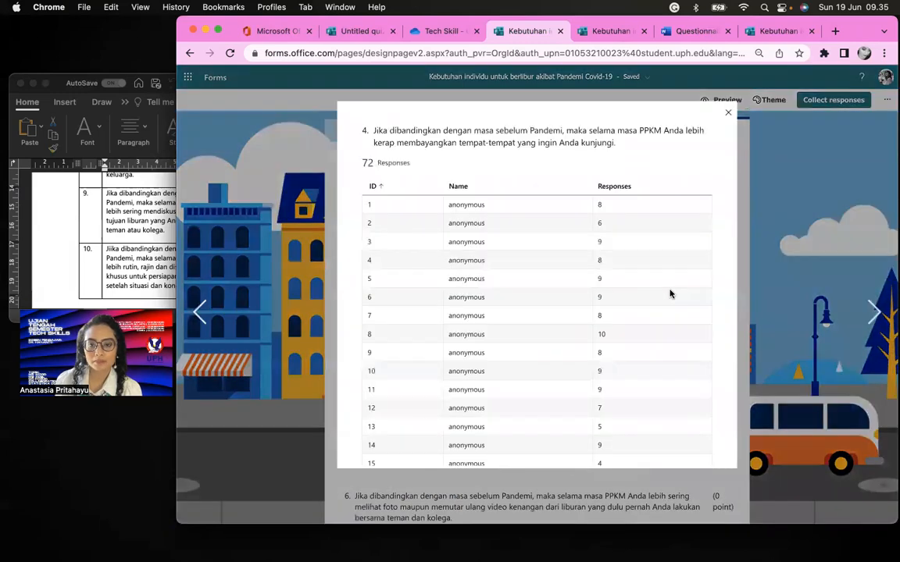
pyautogui.scroll(-4, 626, 322)
pyautogui.scroll(-5, 626, 322)
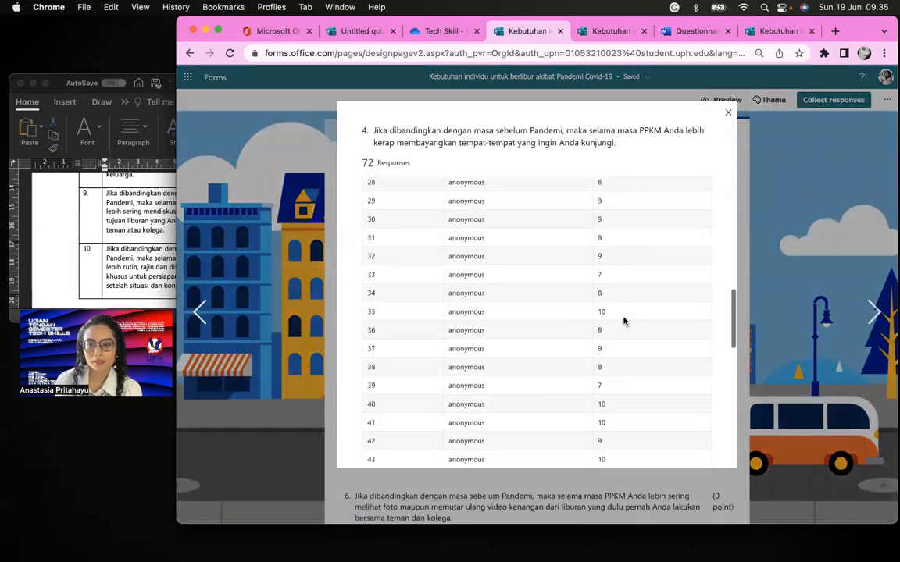
pyautogui.click(732, 114)
# Step: Export the form's responses to an Excel workbook saved in Downloads, and open the downloaded file in Excel
pyautogui.scroll(15, 727, 255)
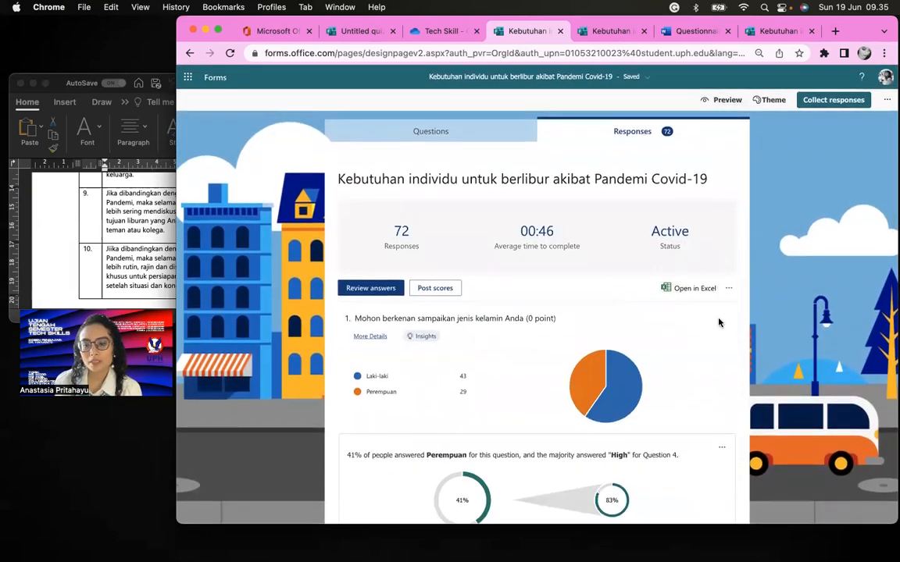
pyautogui.click(694, 286)
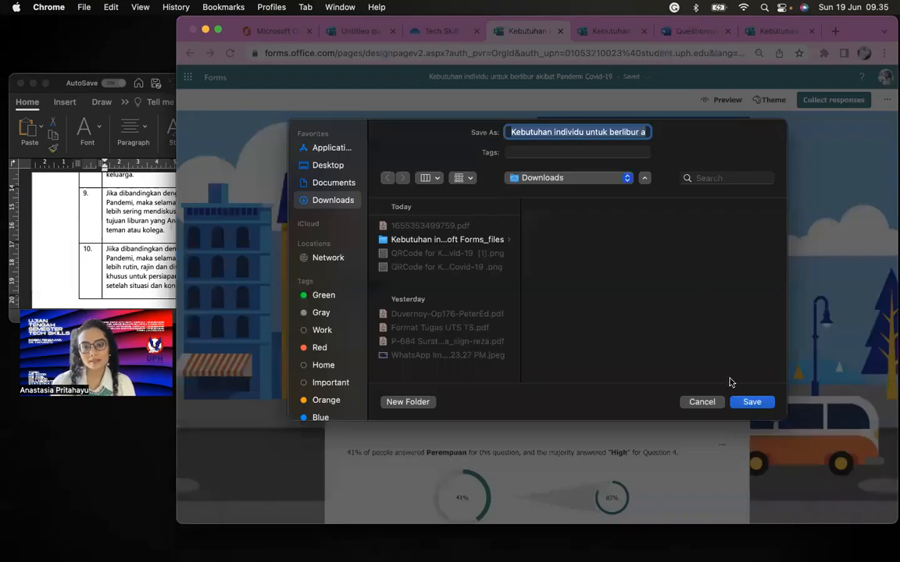
pyautogui.click(763, 402)
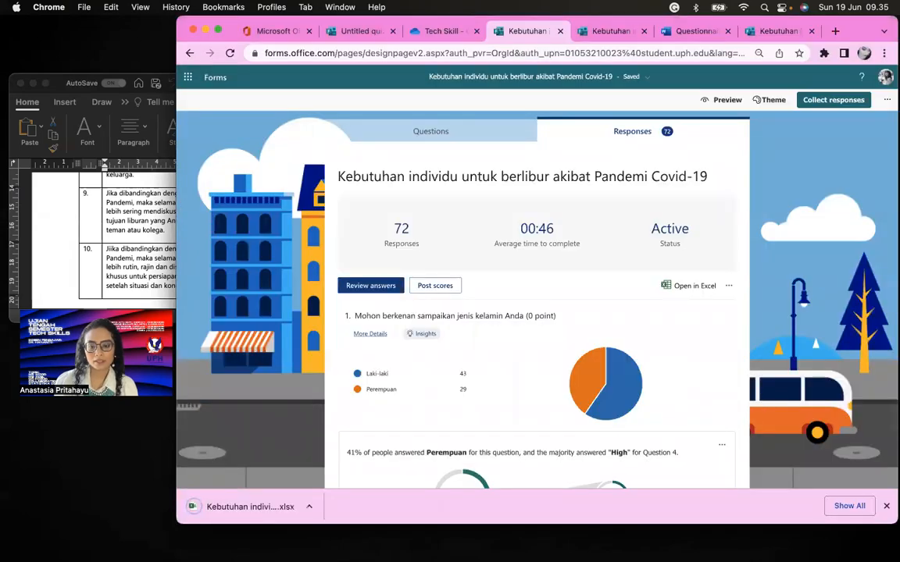
pyautogui.moveTo(809, 547)
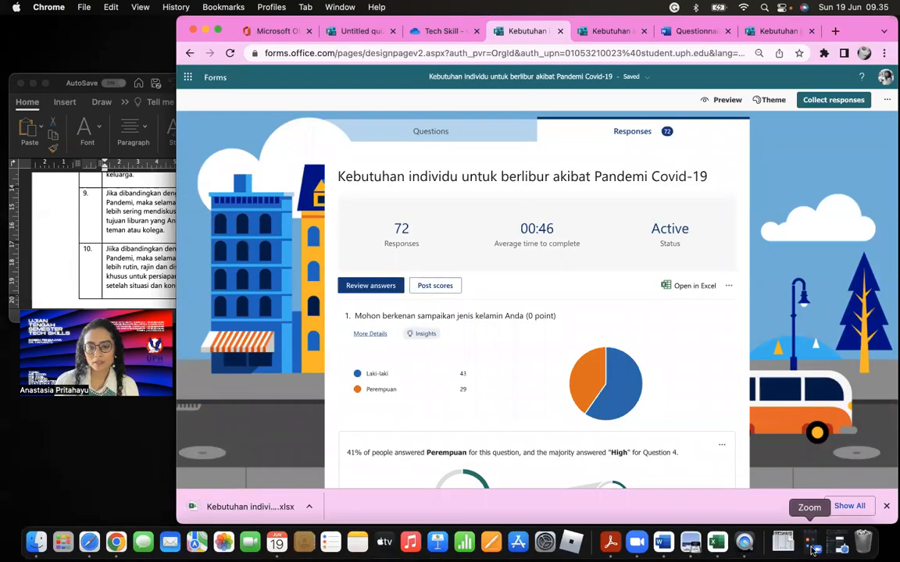
pyautogui.click(225, 514)
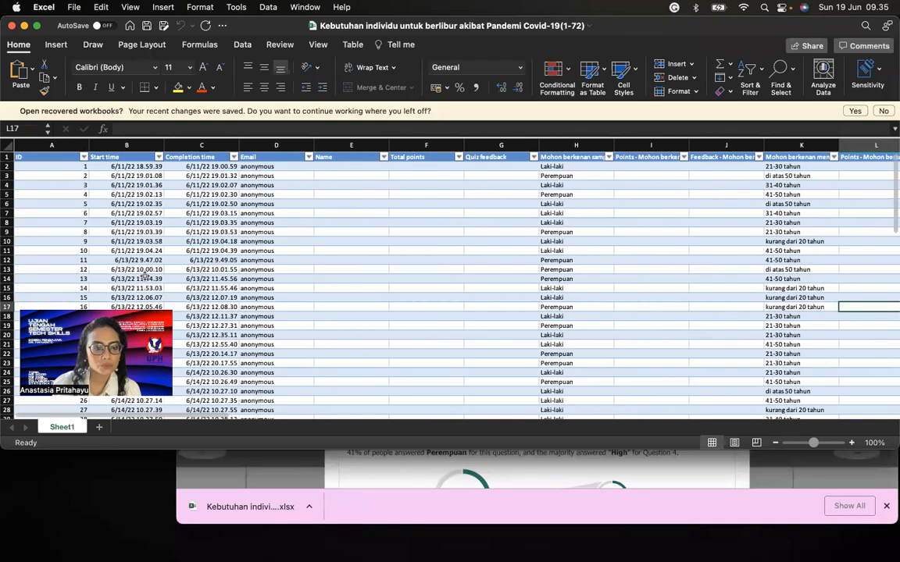
# Step: Examine the exported response rows down to the last entry in Sheet1, then close the workbook and return to the Forms responses in Chrome
pyautogui.scroll(-10, 121, 335)
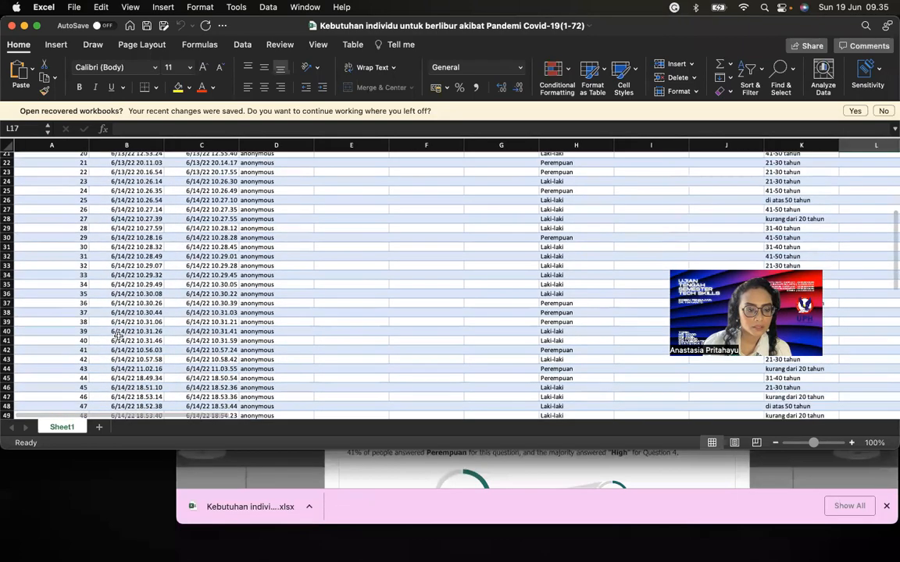
pyautogui.scroll(-20, 121, 336)
pyautogui.scroll(15, 122, 335)
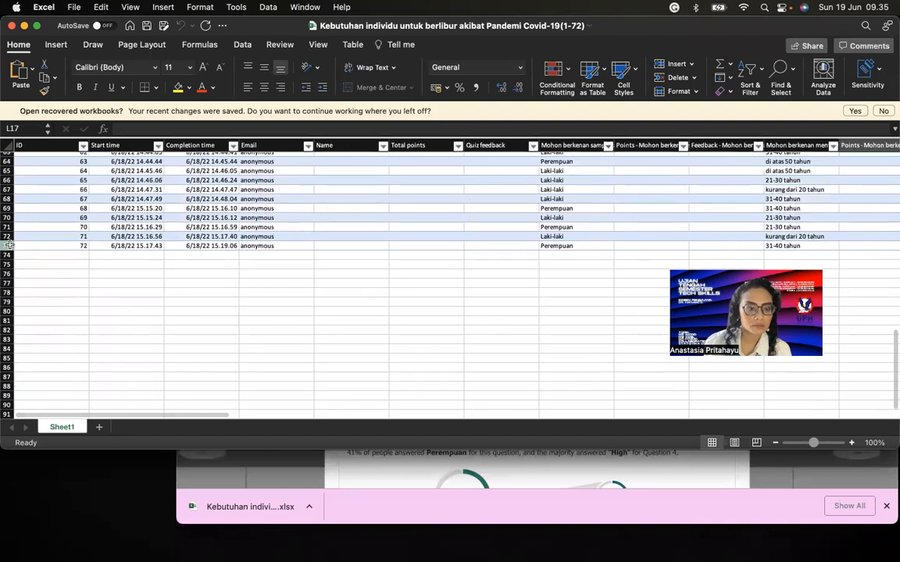
pyautogui.click(6, 245)
pyautogui.click(16, 26)
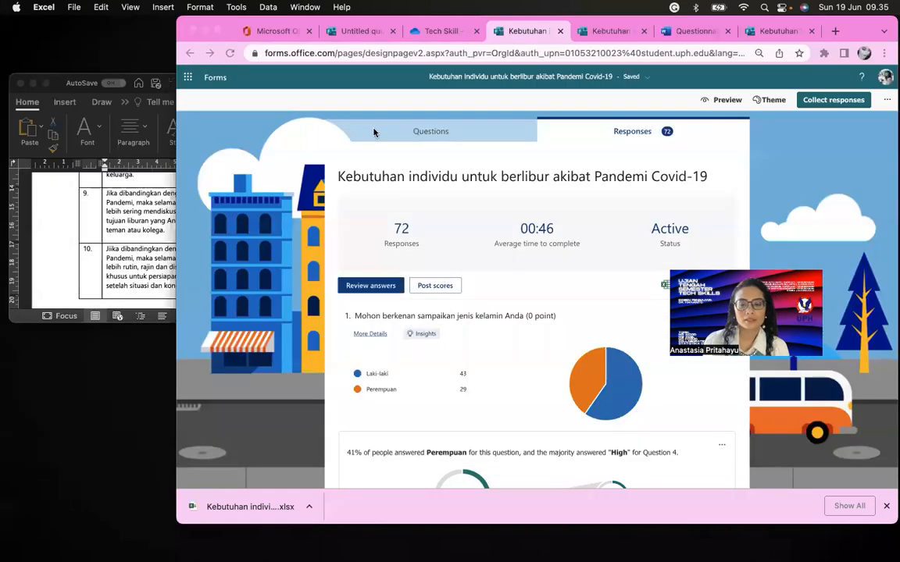
pyautogui.click(781, 200)
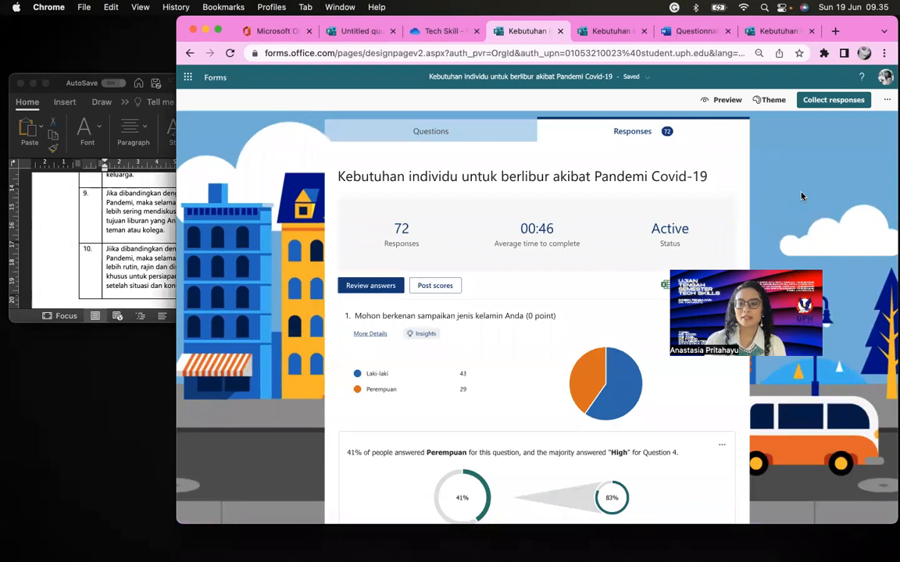